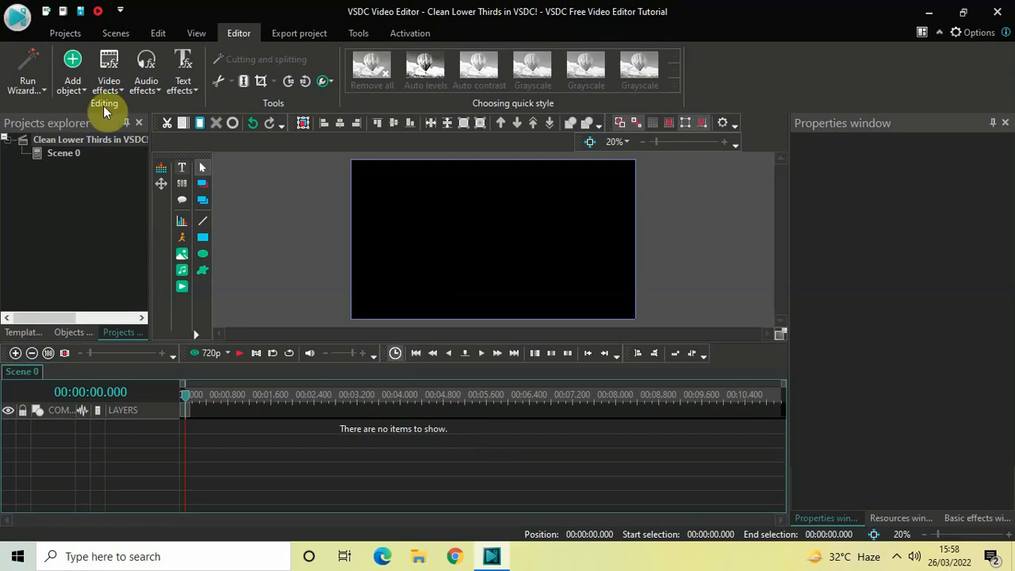
Add an ellipse from the cursor position and draw it about 435 by 430 px in the frame's lower-left corner
left_click(71, 85)
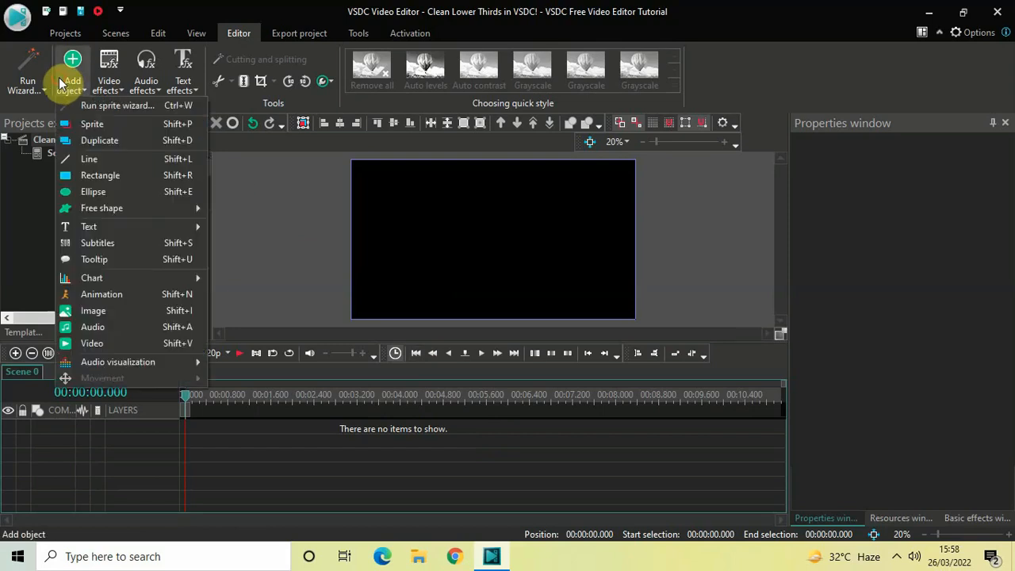
left_click(114, 191)
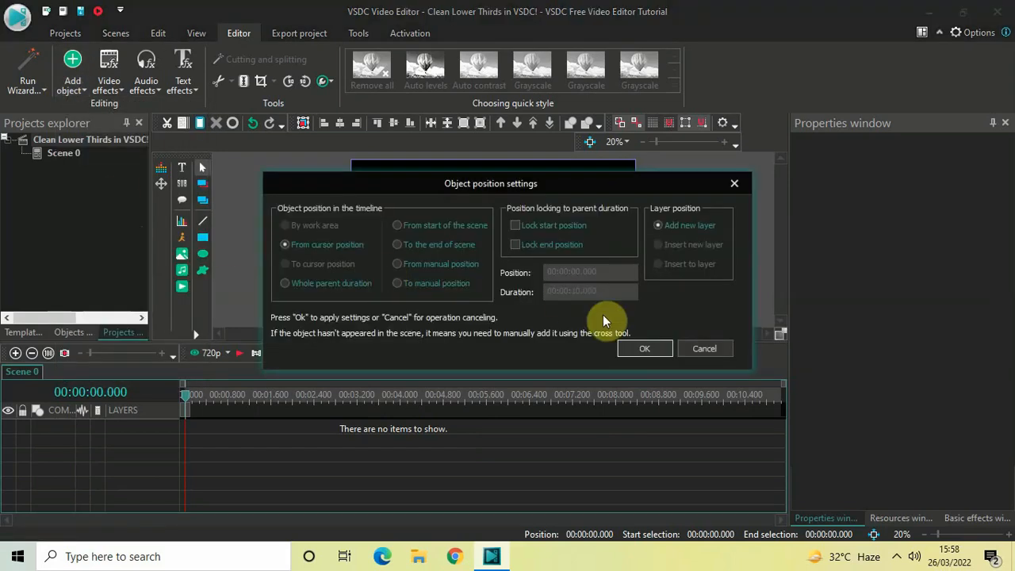
left_click(639, 346)
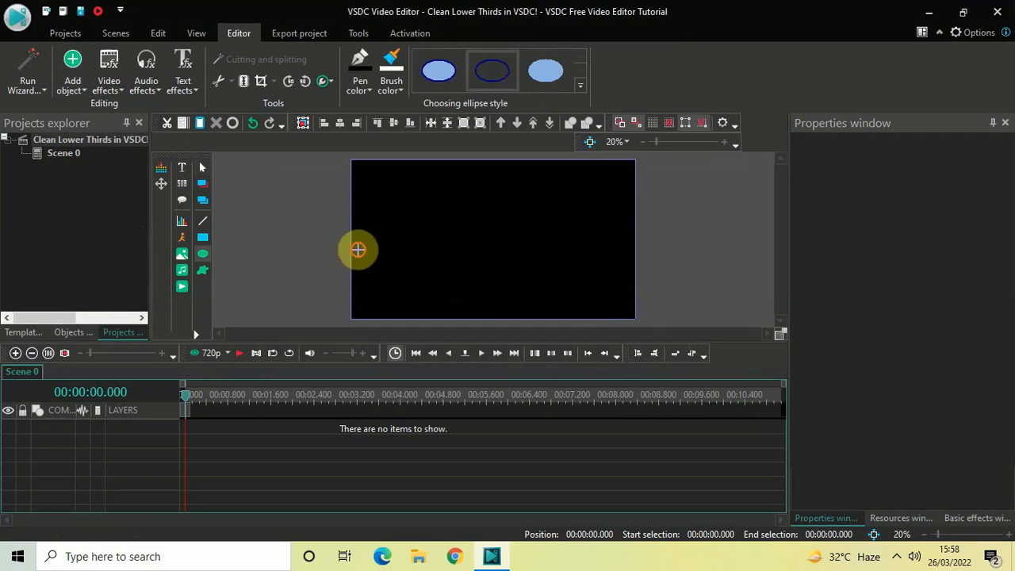
left_click_drag(358, 250, 423, 314)
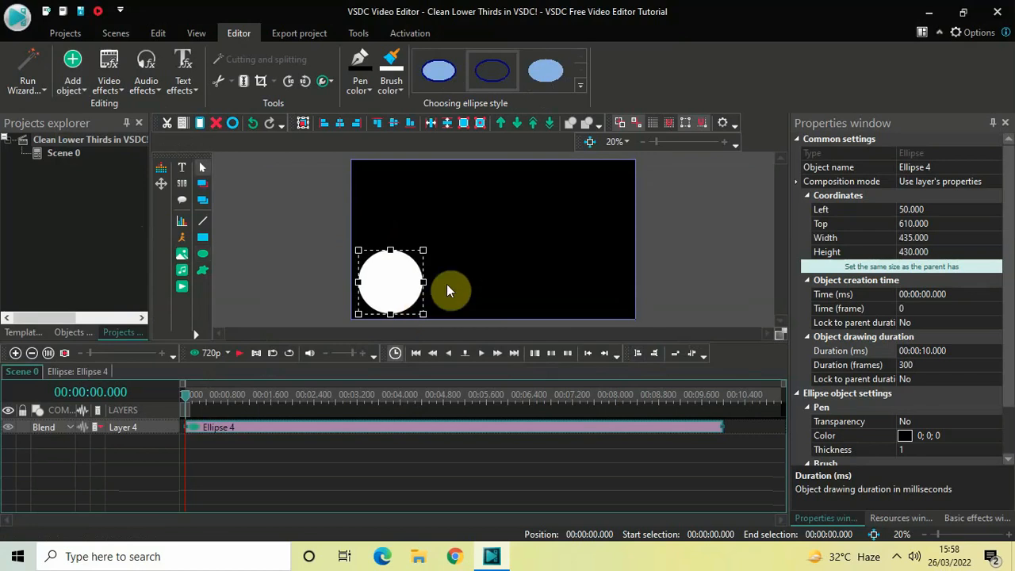
left_click(417, 464)
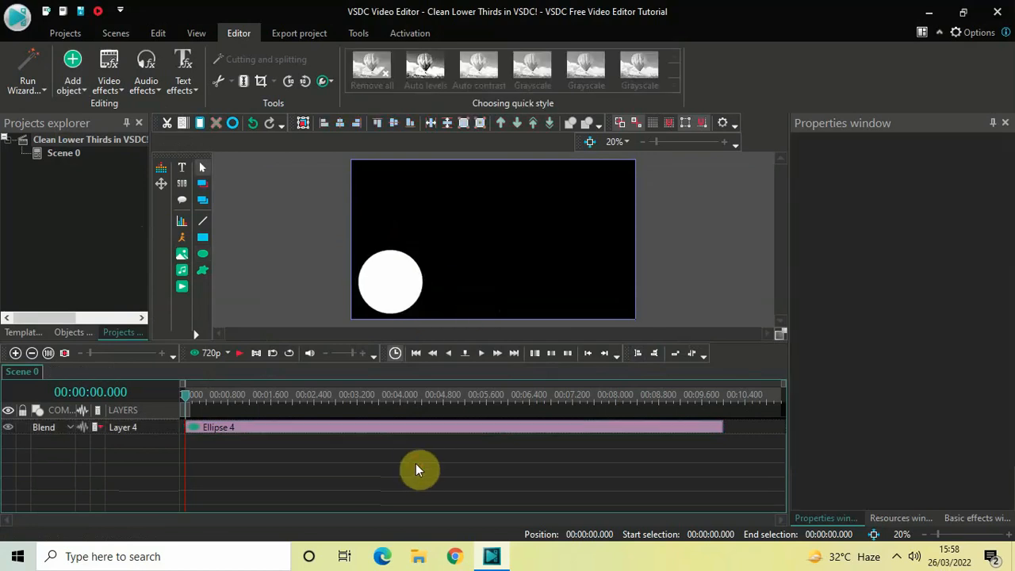
Set the ellipse's drawing duration to 00:00:05.000
left_click(415, 431)
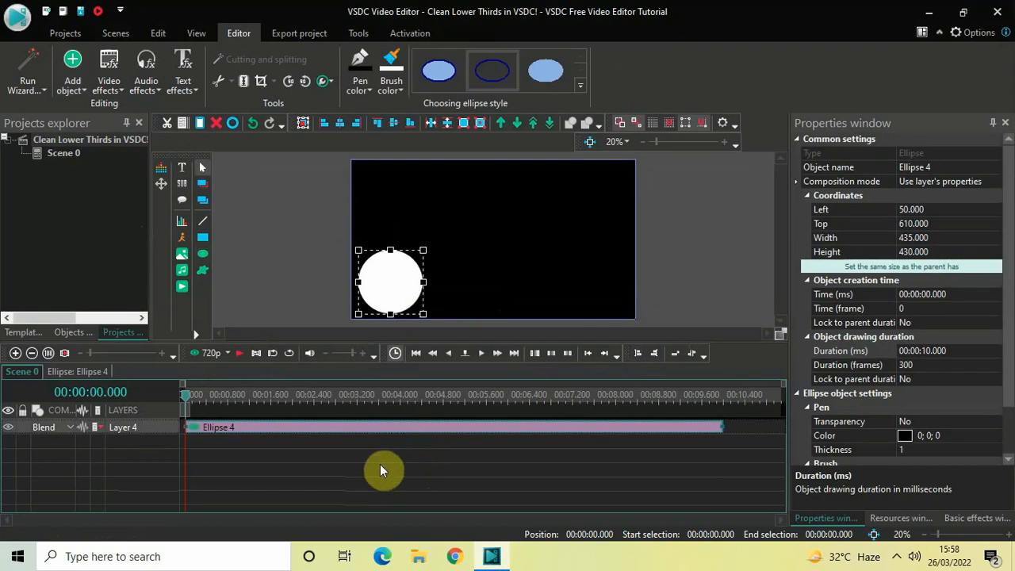
left_click(861, 349)
left_click(958, 352)
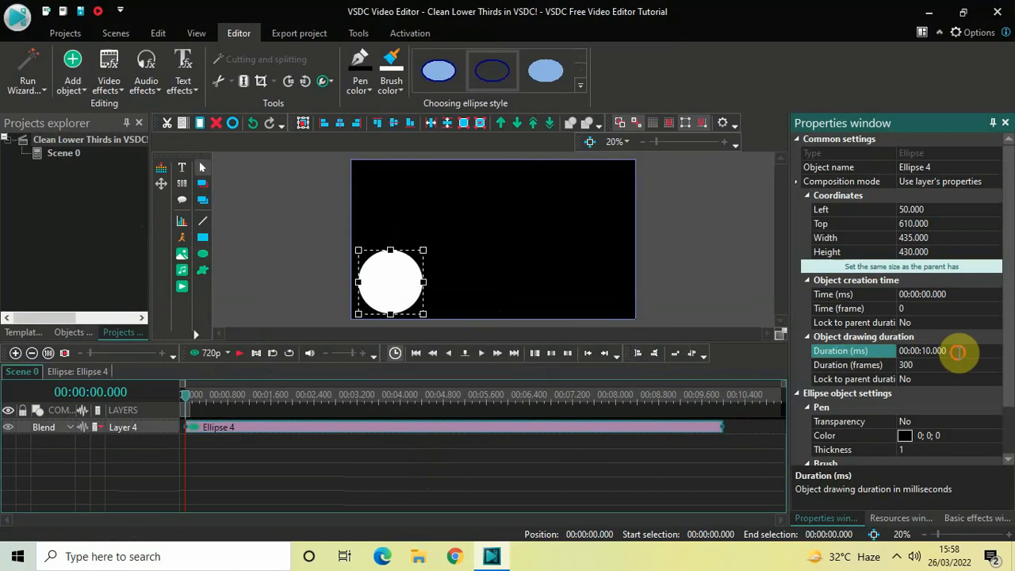
key("BackSpace")
key("BackSpace")
key("BackSpace")
key("BackSpace")
key("BackSpace")
key("BackSpace")
type("05.000")
key("Return")
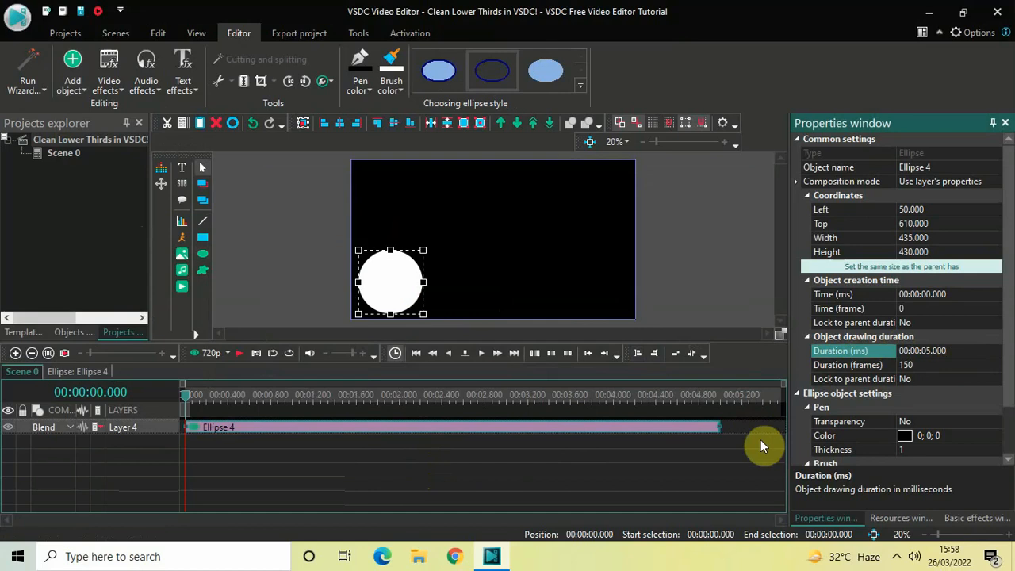
left_click(490, 464)
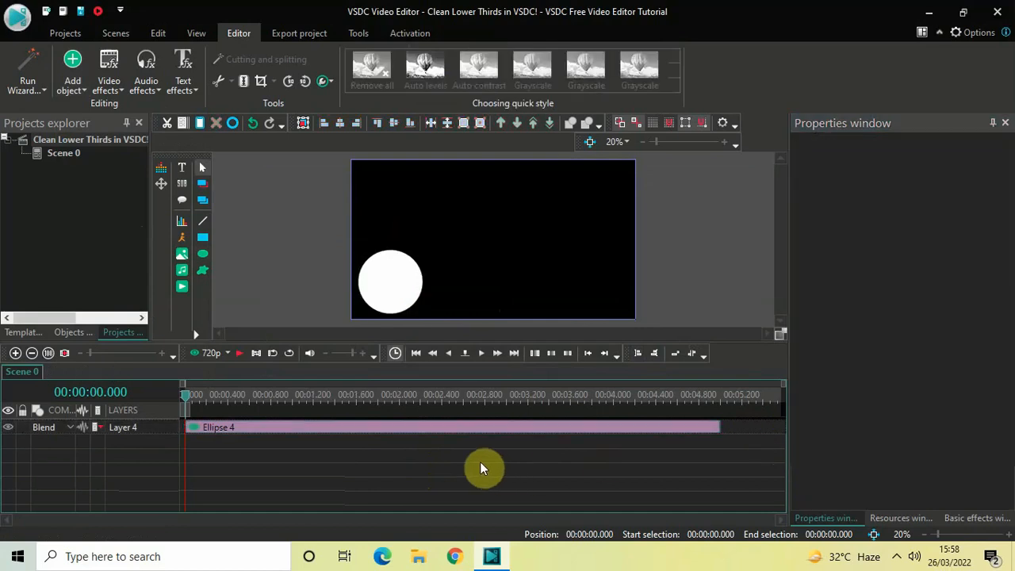
Open the ellipse's own timeline and insert the image "insta logo" from the Downloads folder at the cursor position
double_click(320, 433)
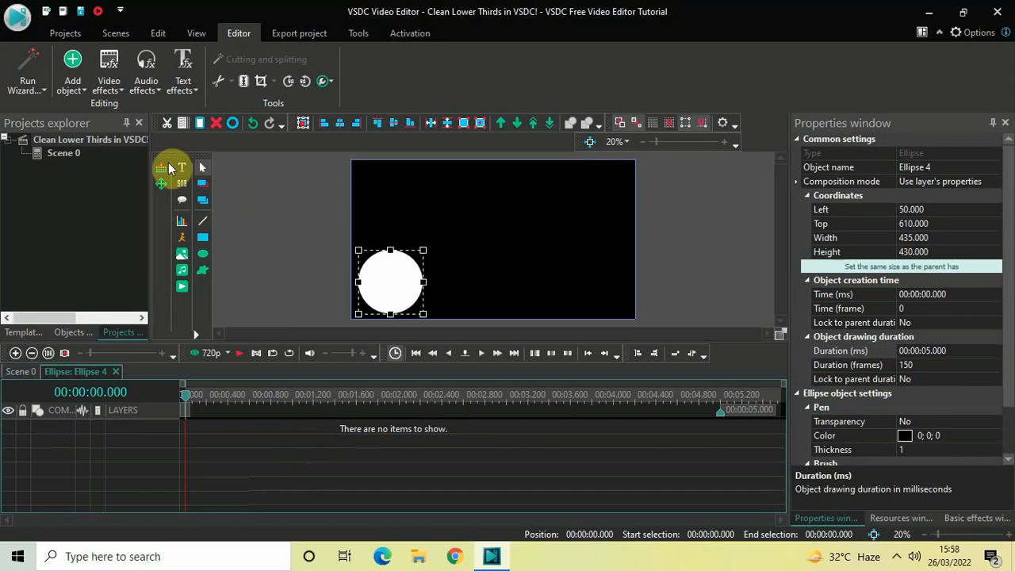
left_click(77, 76)
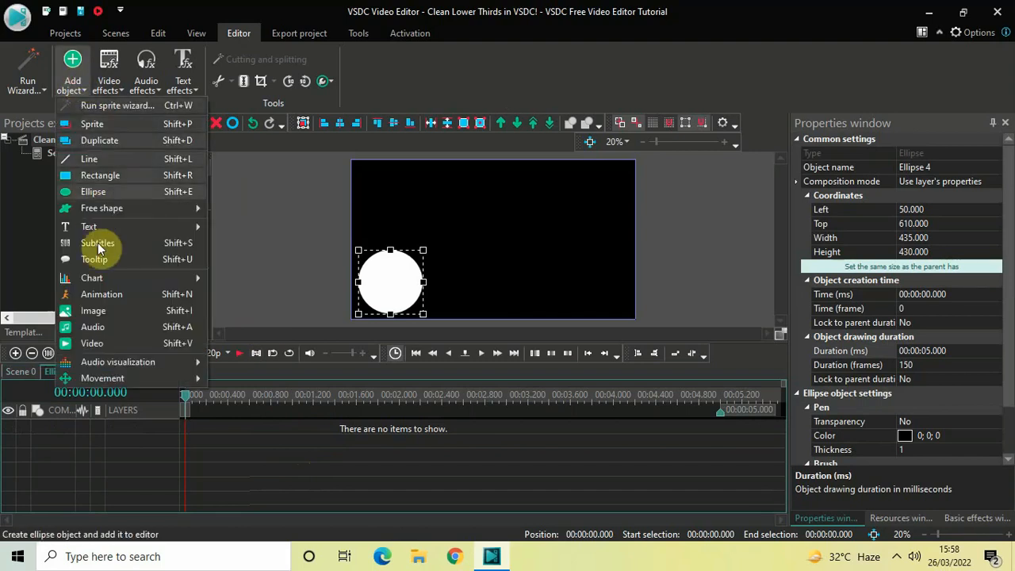
left_click(110, 307)
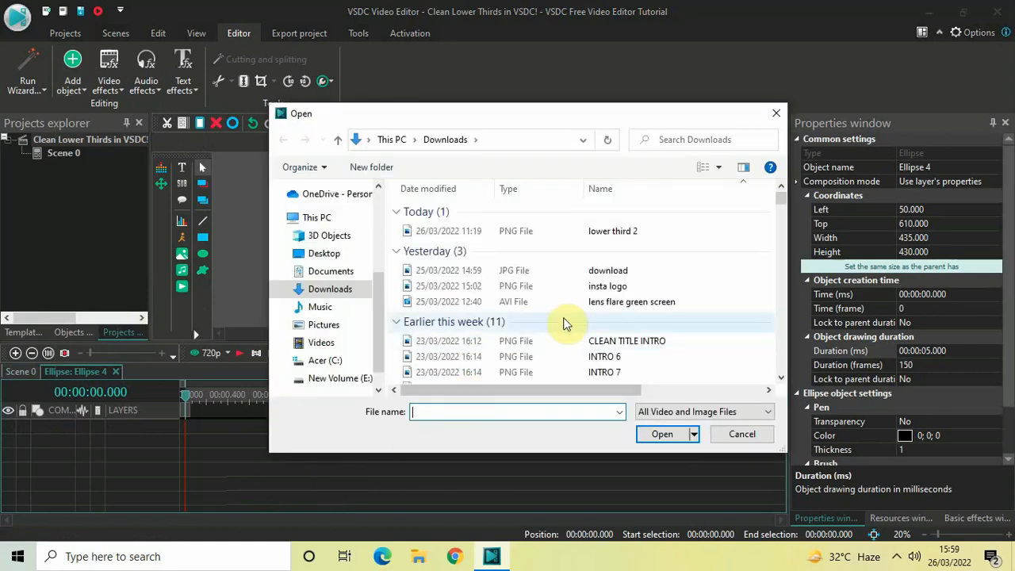
left_click(618, 290)
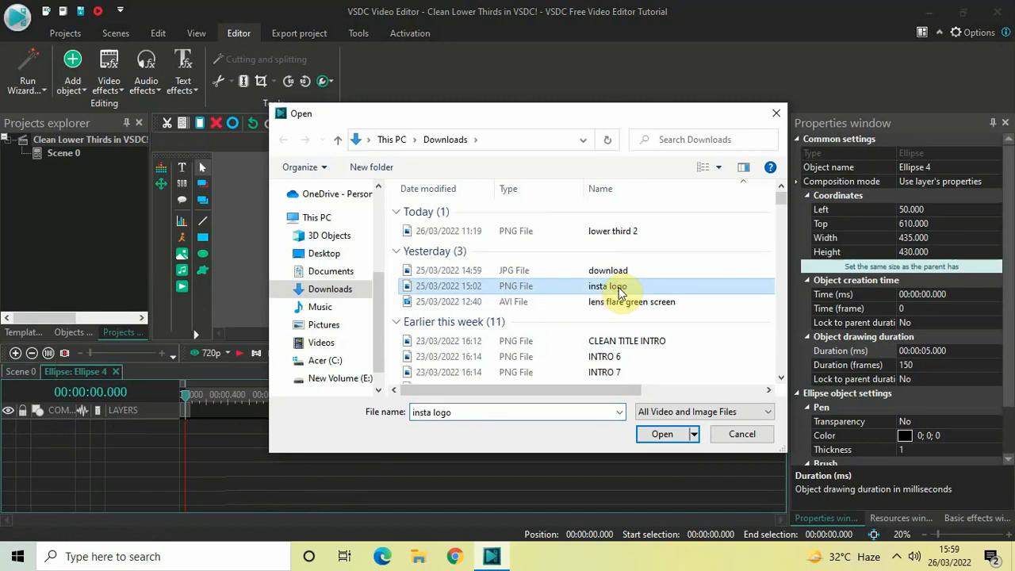
left_click(663, 440)
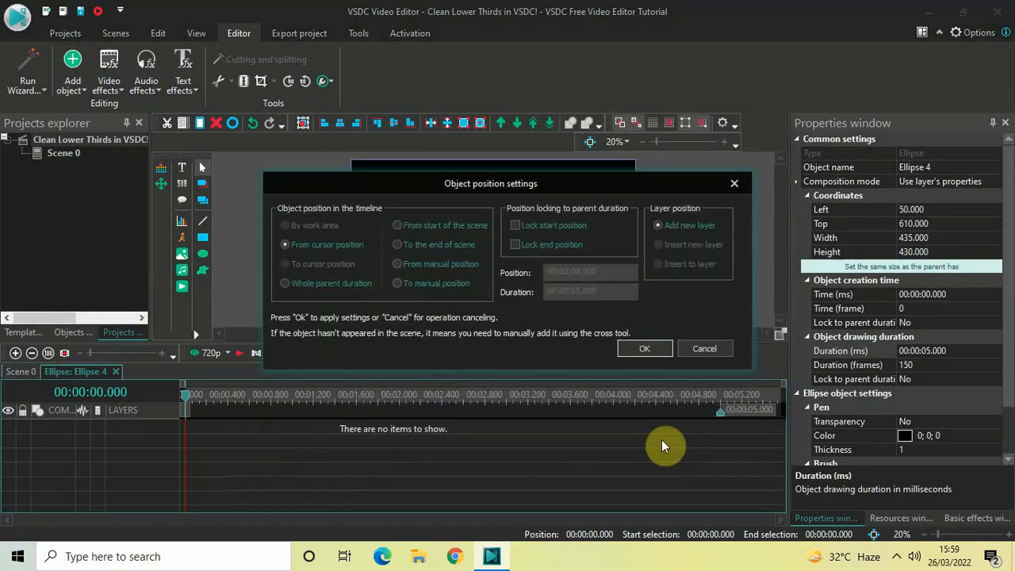
left_click(658, 350)
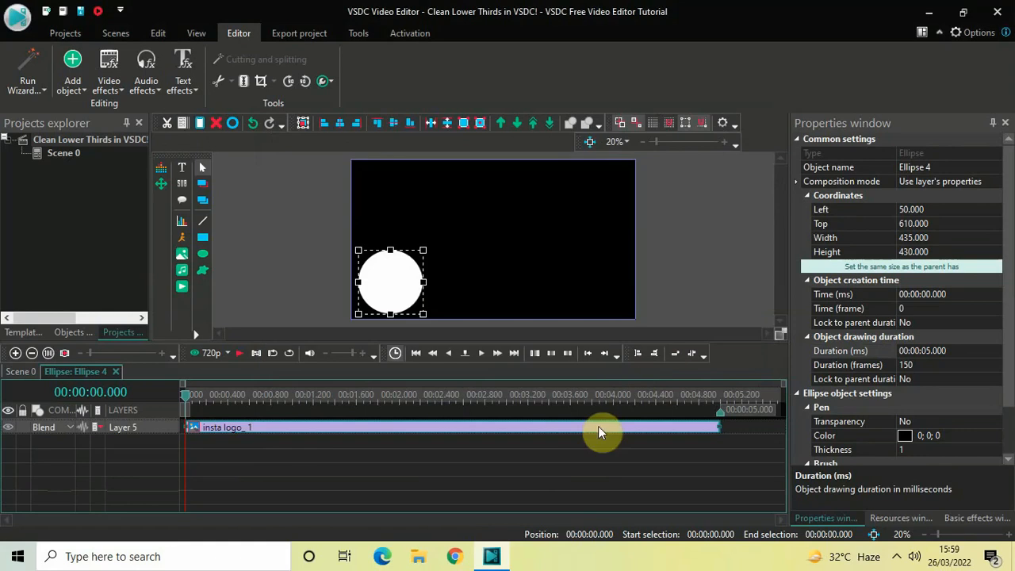
left_click(353, 460)
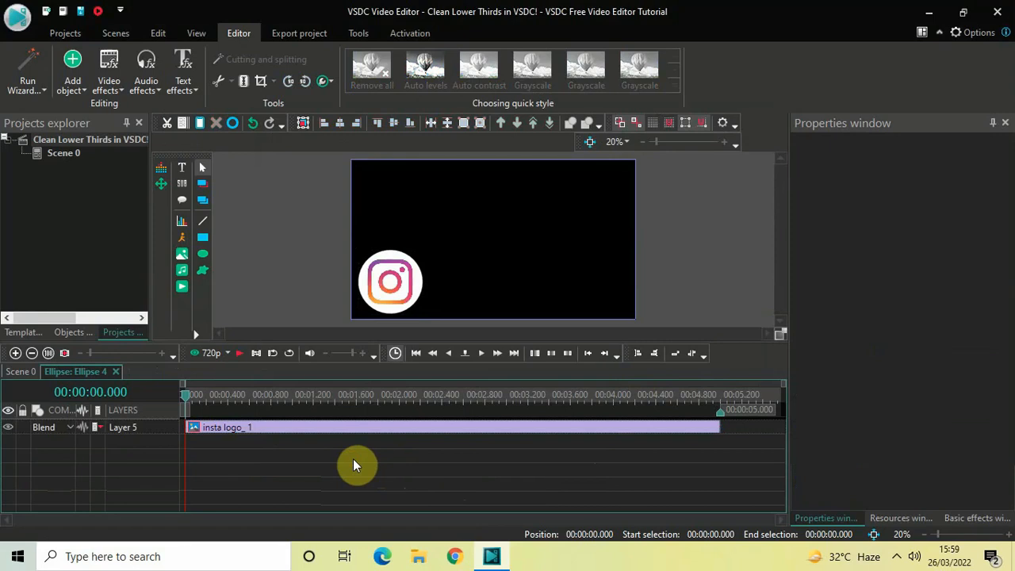
Display the timeline in frames and add a Zoom effect for the whole parent duration, placed on a layer below the logo
left_click(396, 354)
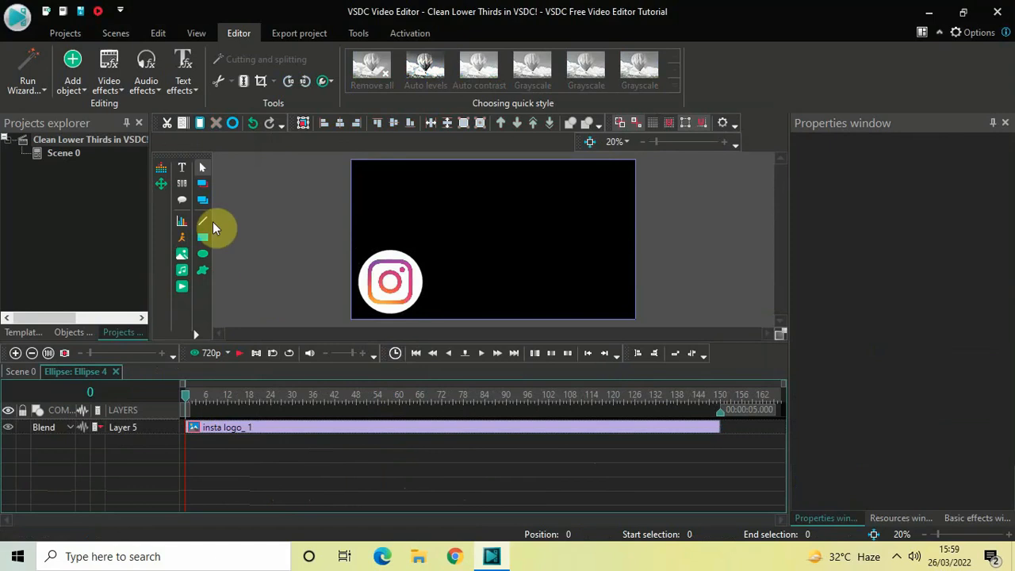
left_click(108, 92)
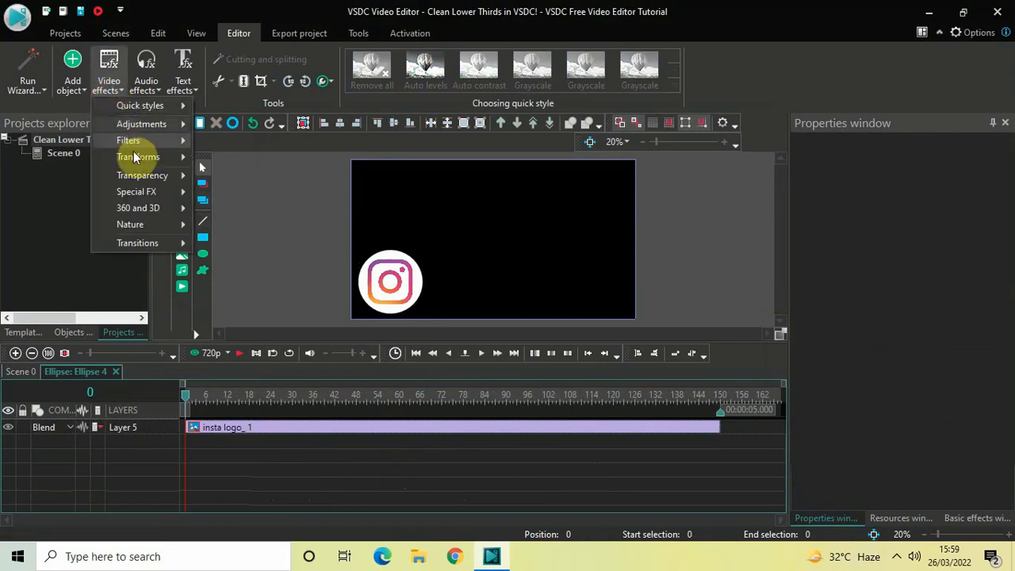
mouse_move(140, 159)
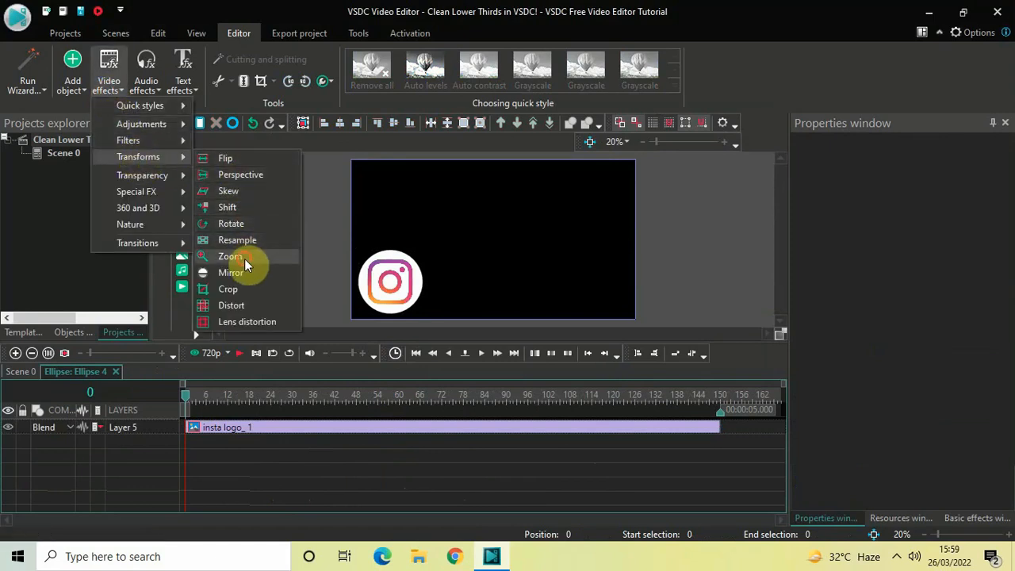
left_click(244, 258)
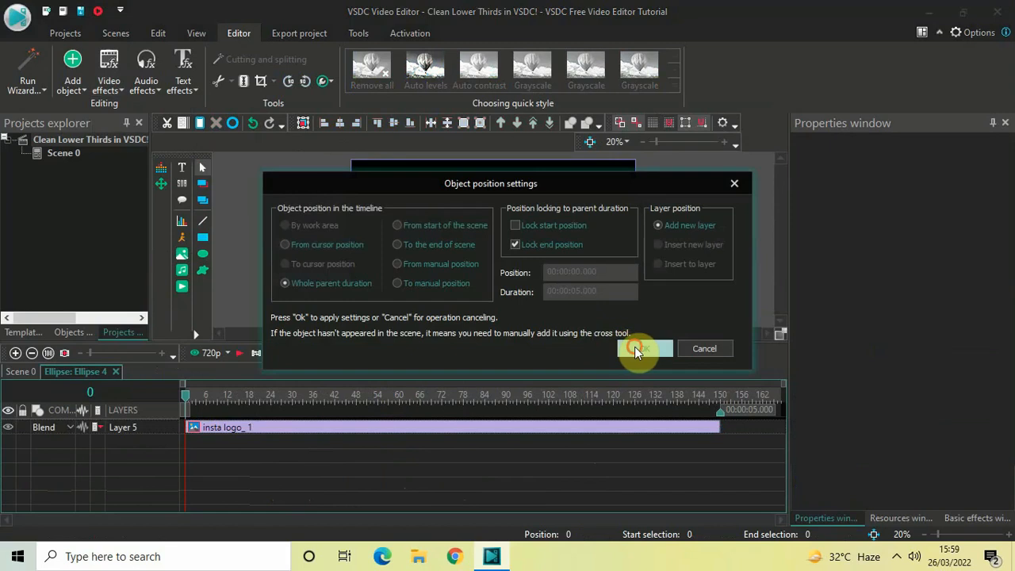
left_click(634, 347)
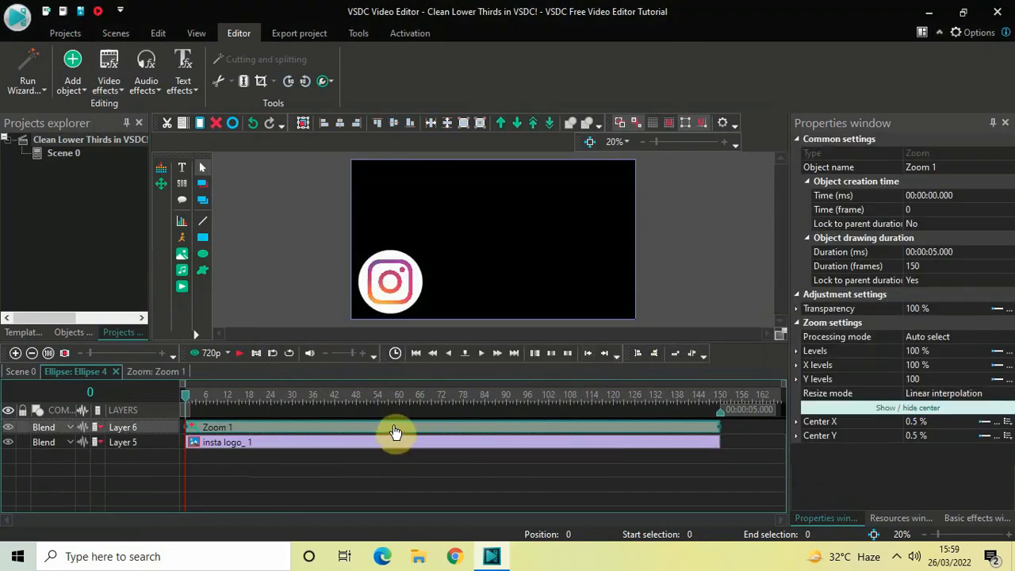
left_click_drag(412, 436, 383, 473)
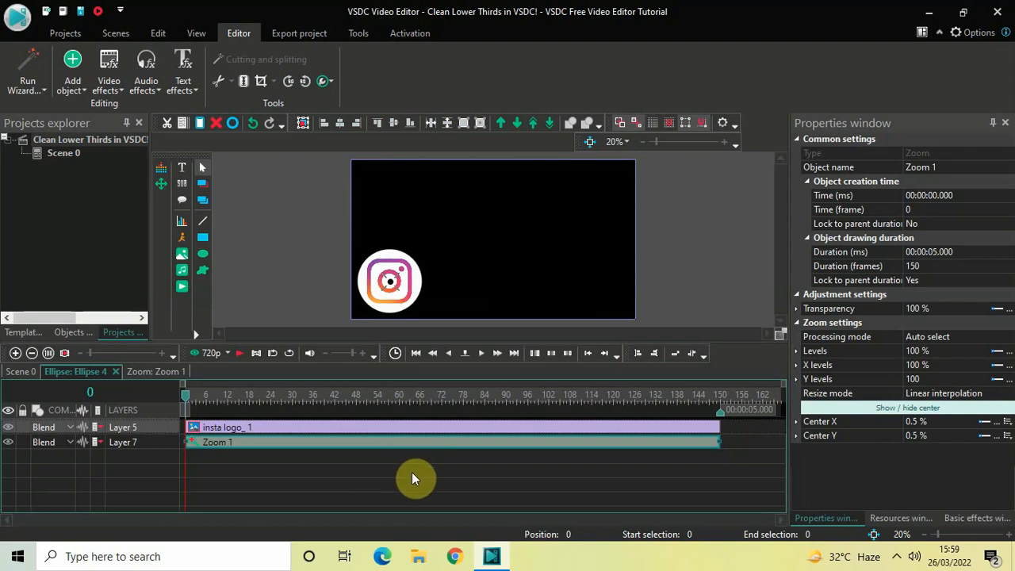
Shorten the Zoom effect so that it ends at frame 5
left_click(204, 394)
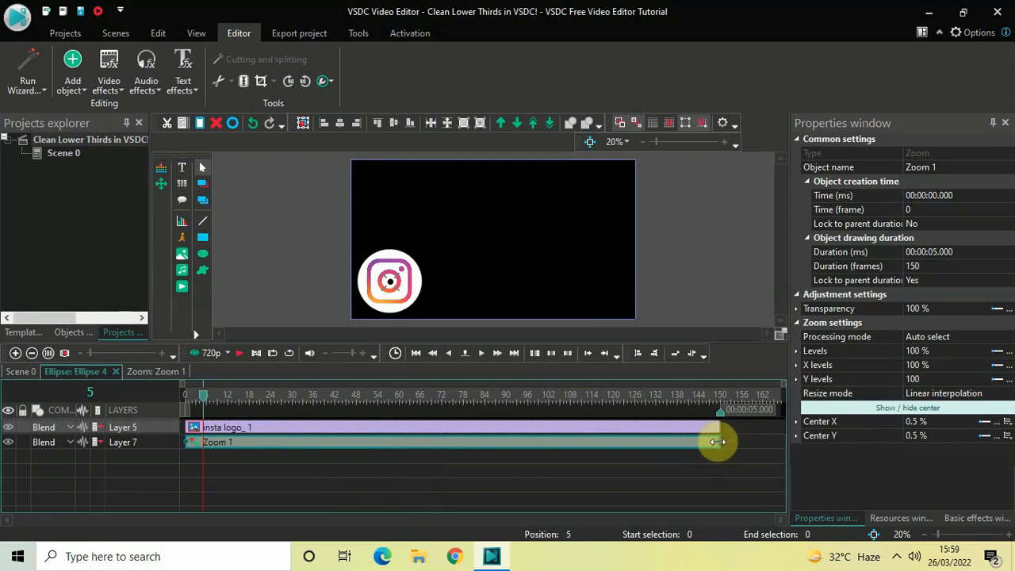
left_click_drag(717, 442, 201, 446)
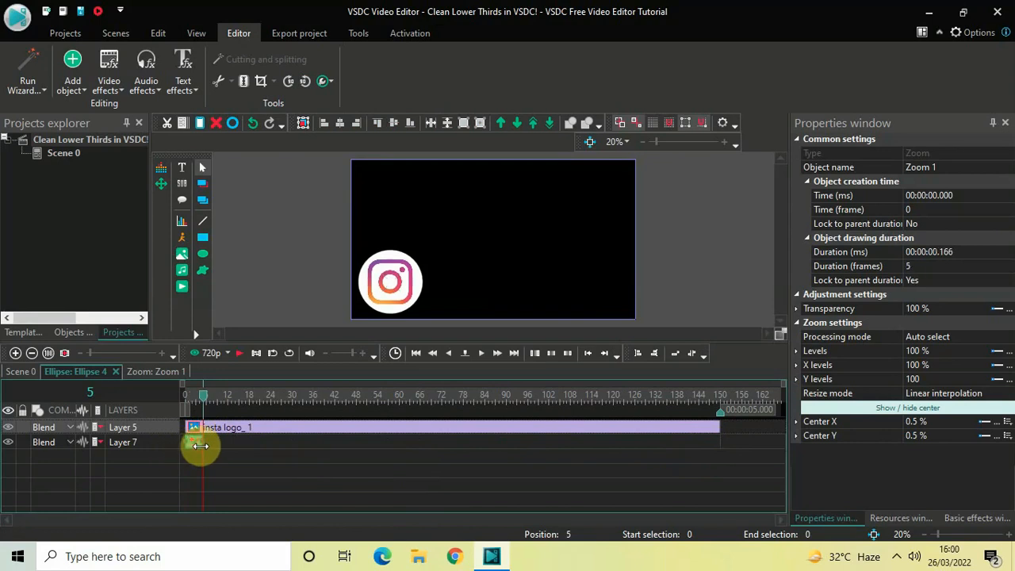
left_click(245, 469)
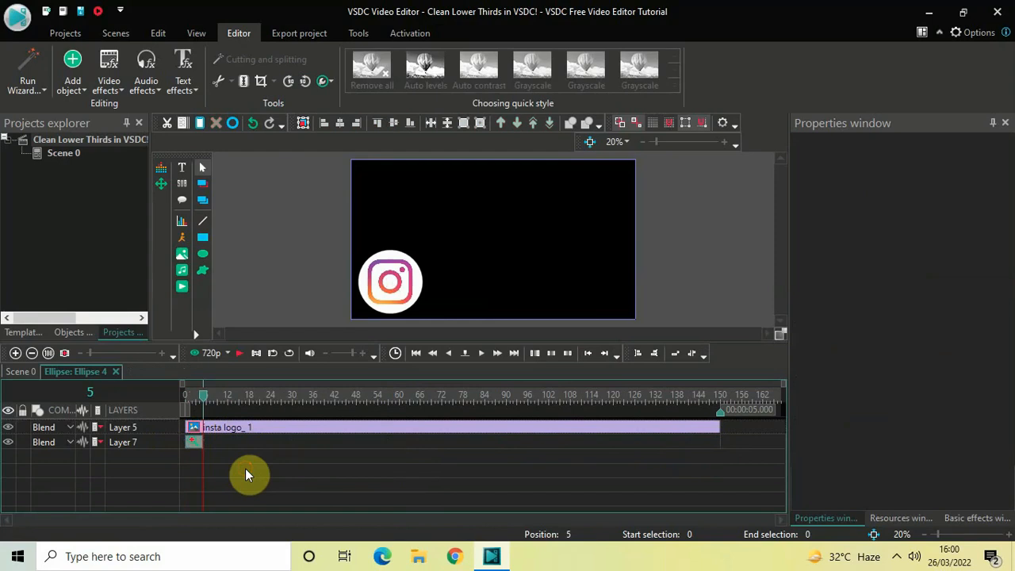
Set the Levels of the opening Zoom effect to 0;120
left_click(196, 447)
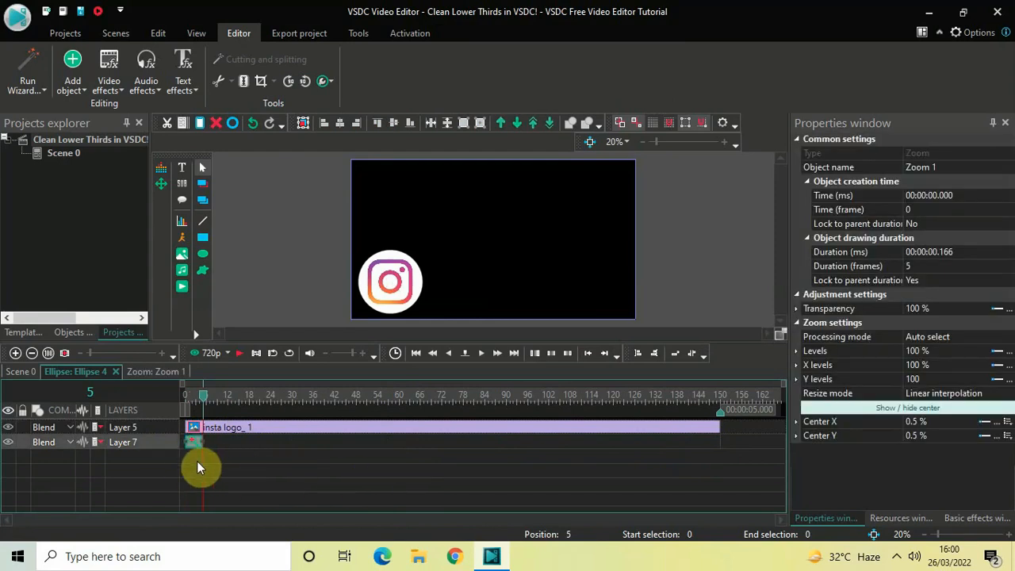
left_click(850, 349)
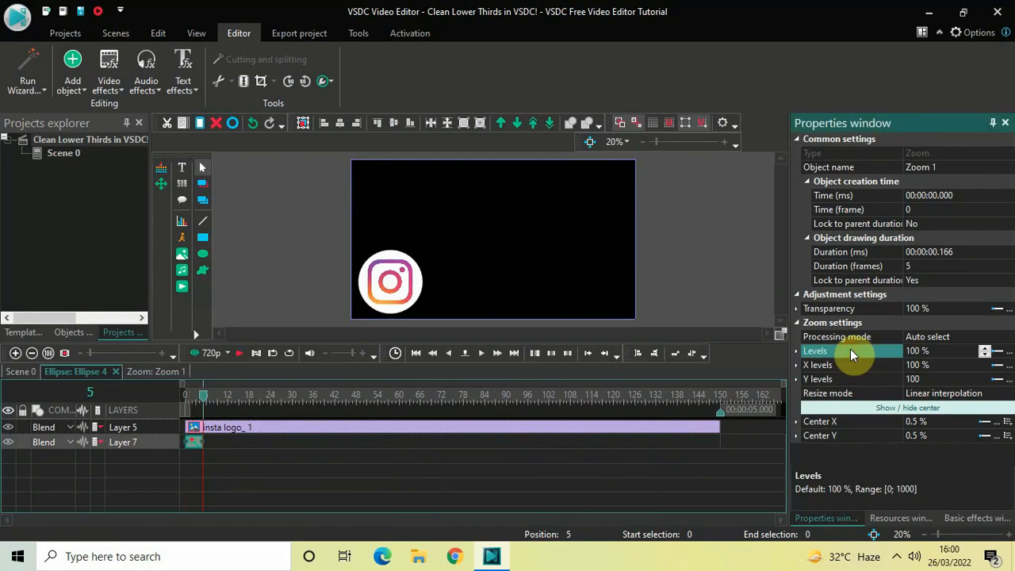
left_click(944, 352)
double_click(944, 351)
key("BackSpace")
type("0;120")
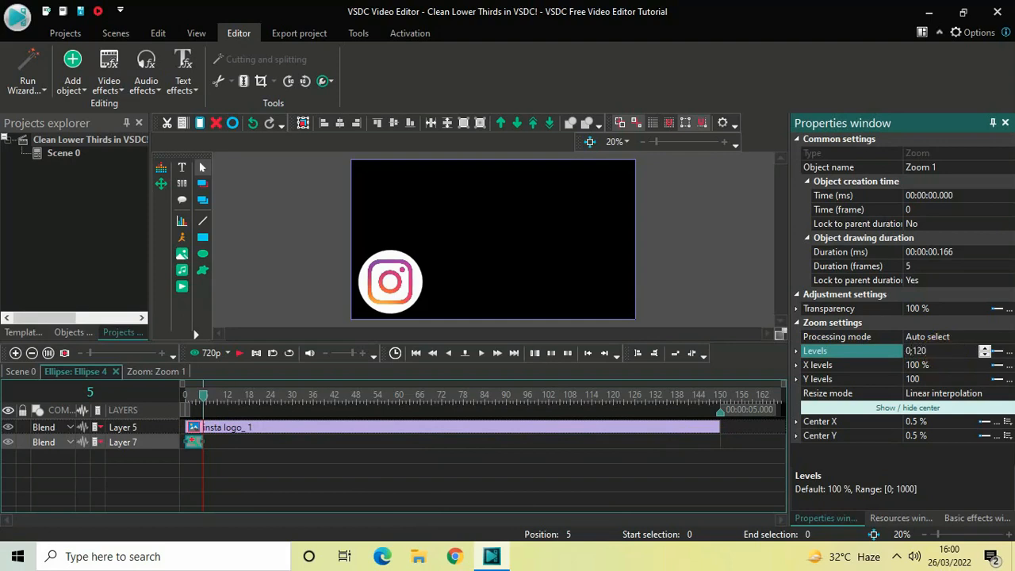
key("Return")
Duplicate the opening Zoom effect and move the copy to the end of the logo clip, starting at frame 145
left_click(199, 445)
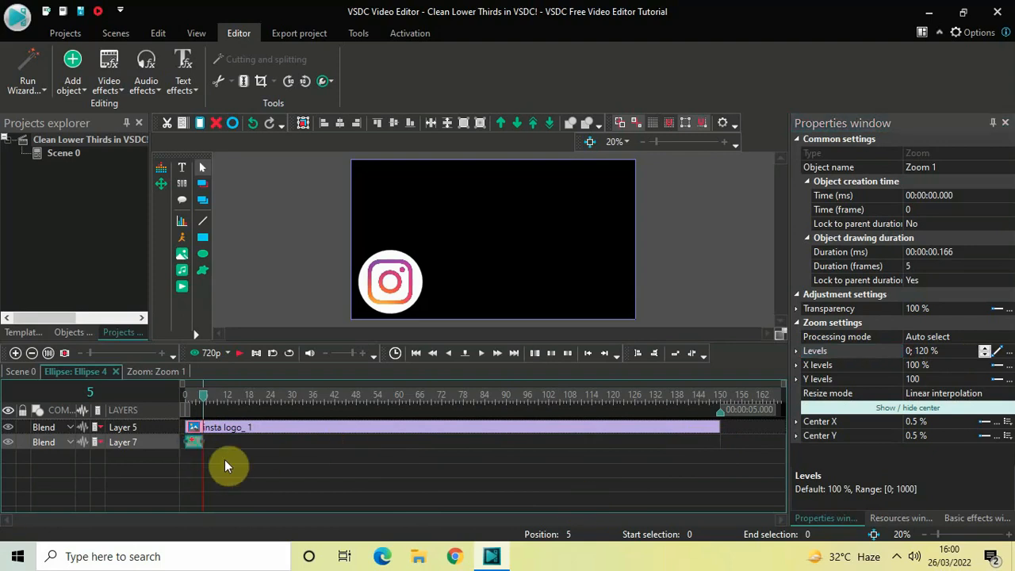
key("ctrl+v")
left_click_drag(196, 448, 709, 449)
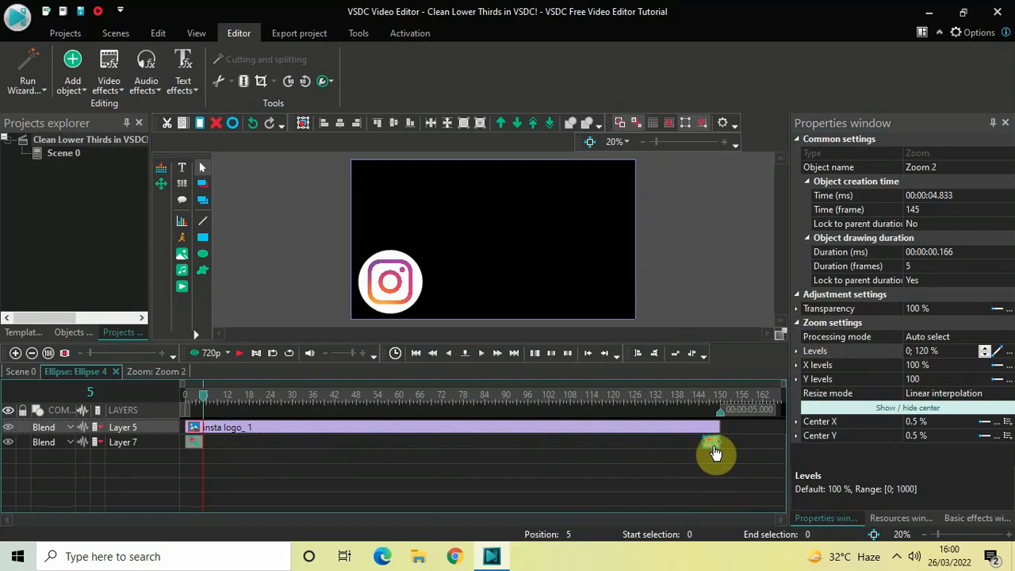
Set the Levels of the closing Zoom effect to 120; 0 %
left_click(857, 350)
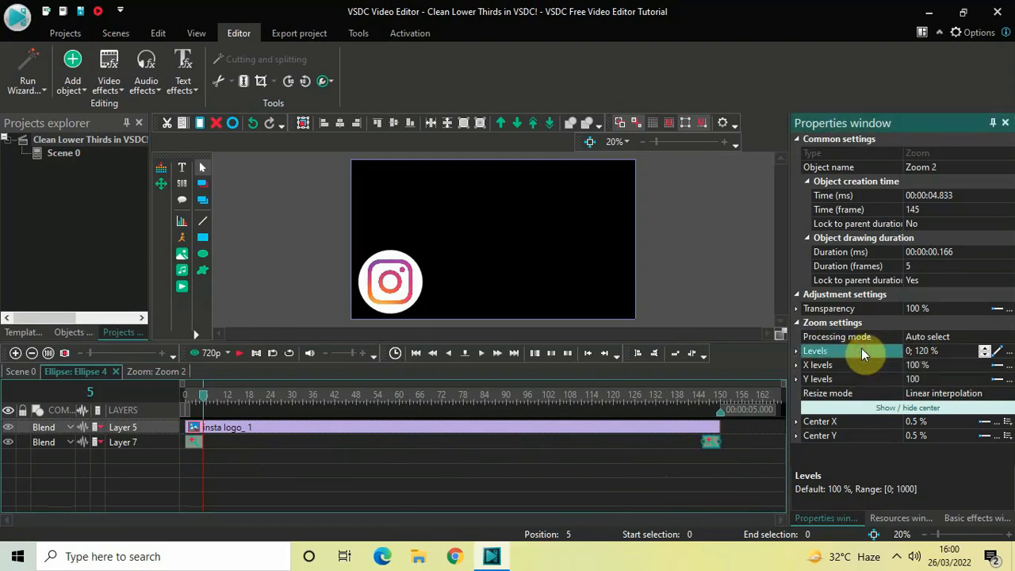
left_click(953, 355)
key("BackSpace")
type("120;")
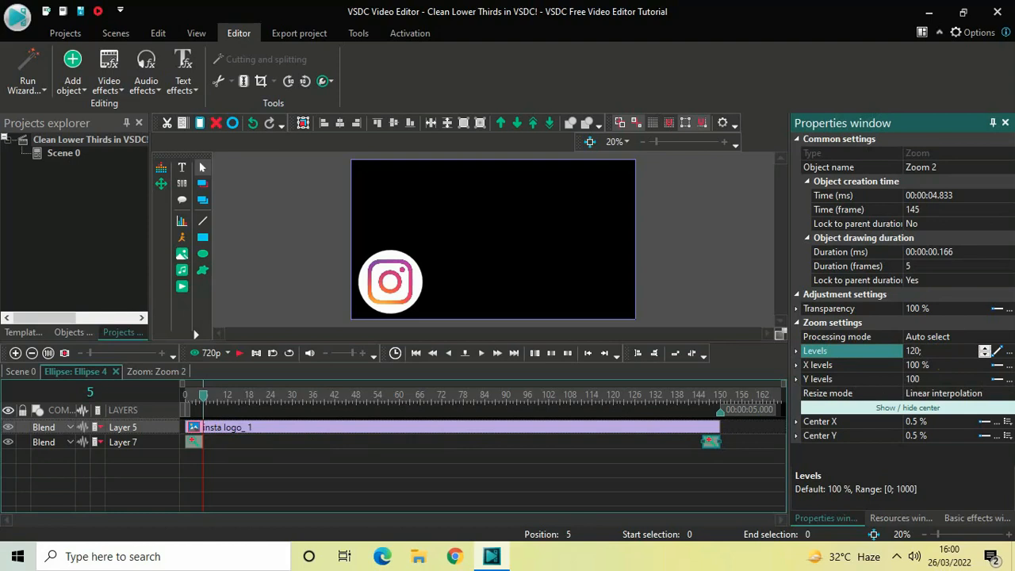
type(" 0 %")
left_click(278, 465)
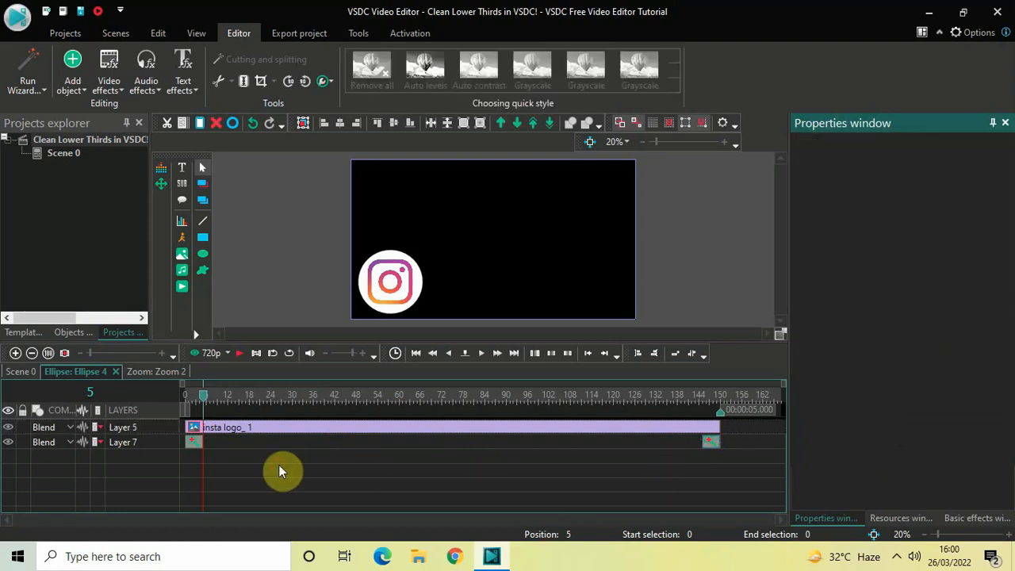
Duplicate the opening Zoom effect and place the copy directly behind it on the same layer, starting at frame 5
left_click(197, 449)
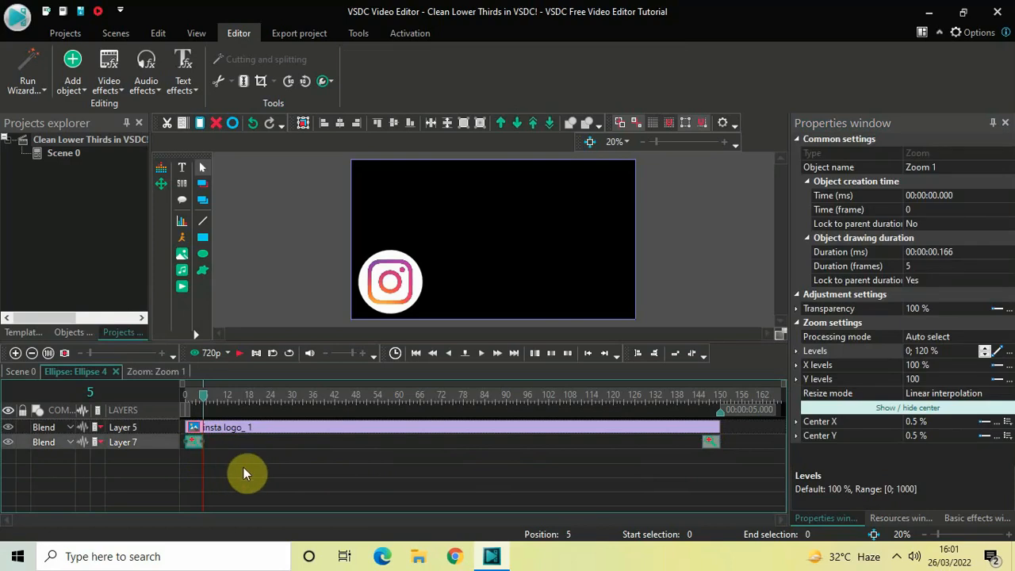
key("ctrl+v")
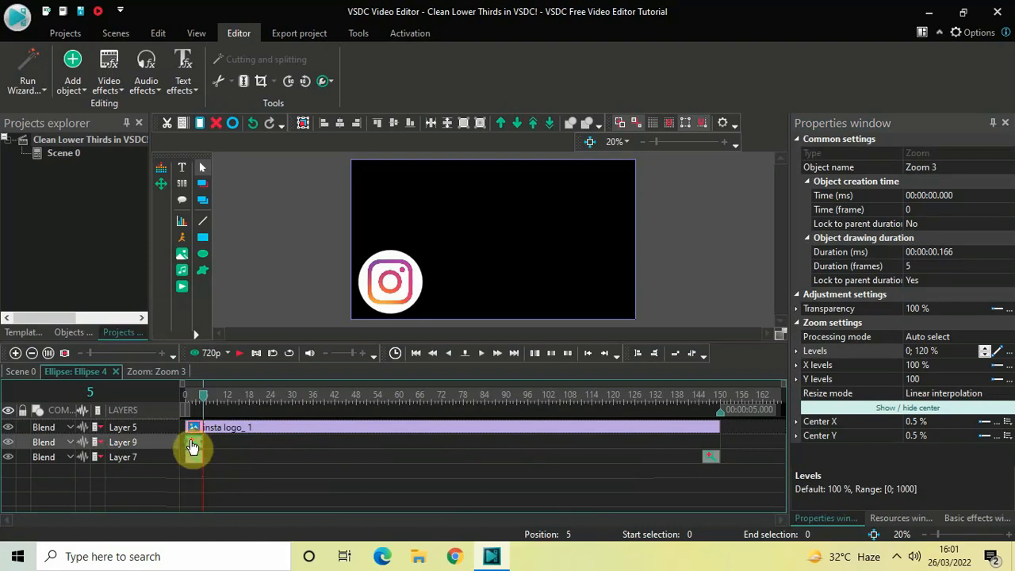
left_click_drag(192, 447, 202, 454)
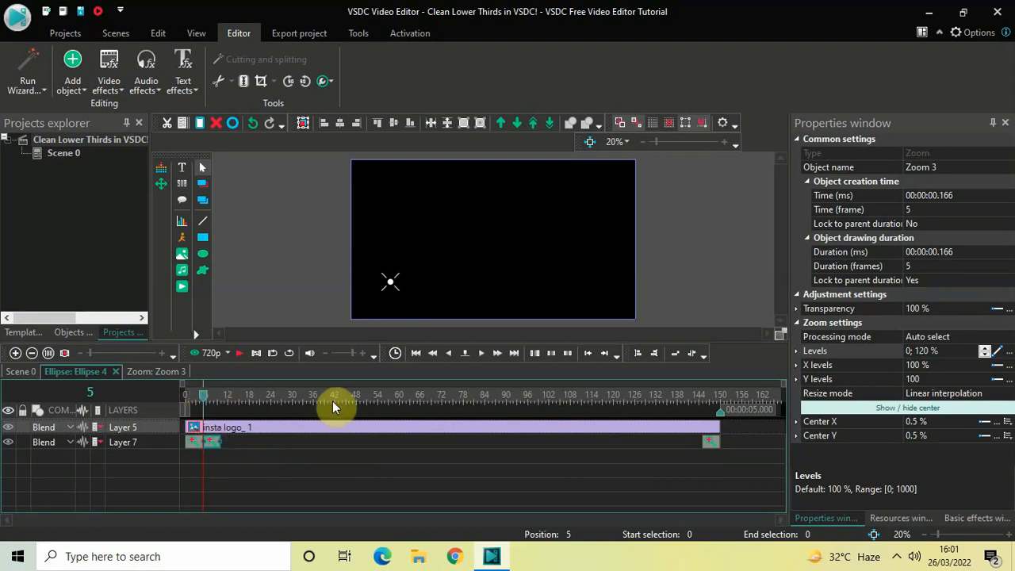
Shorten the second Zoom effect to 3 frames so that it ends at frame 8
left_click(482, 354)
left_click(481, 354)
left_click(481, 354)
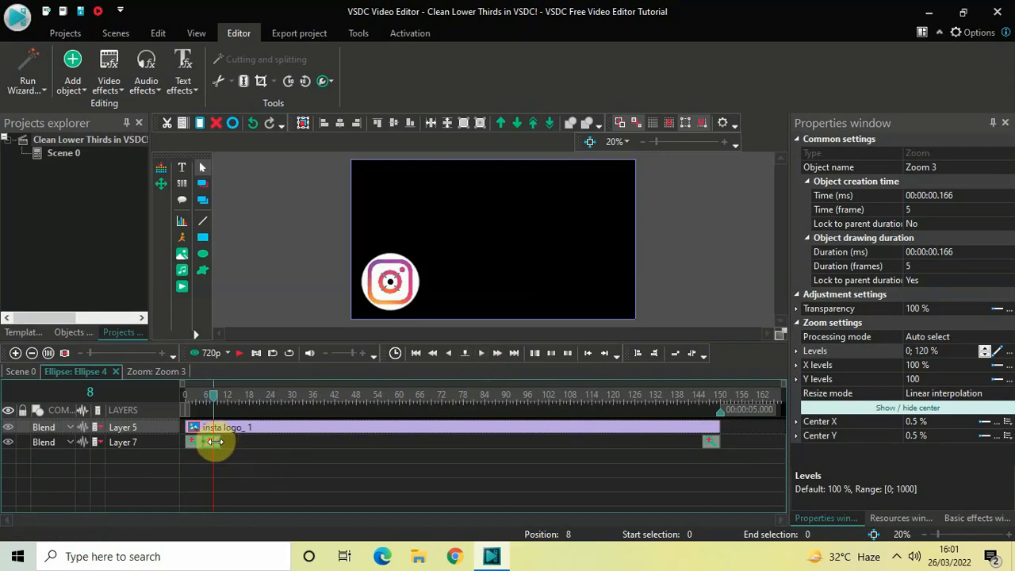
left_click_drag(215, 441, 209, 442)
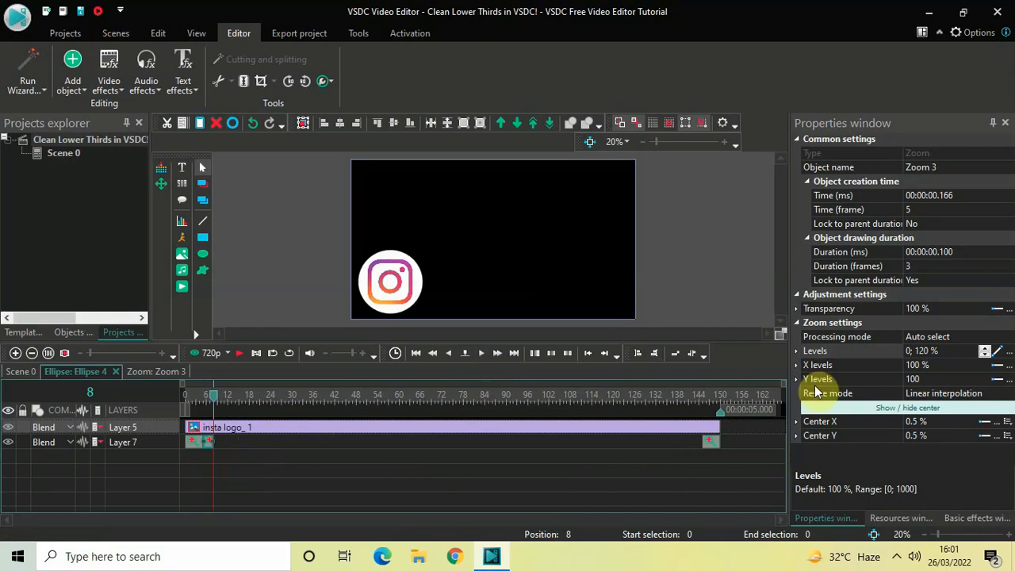
Set the Levels of the second Zoom effect to 120;95
left_click(851, 351)
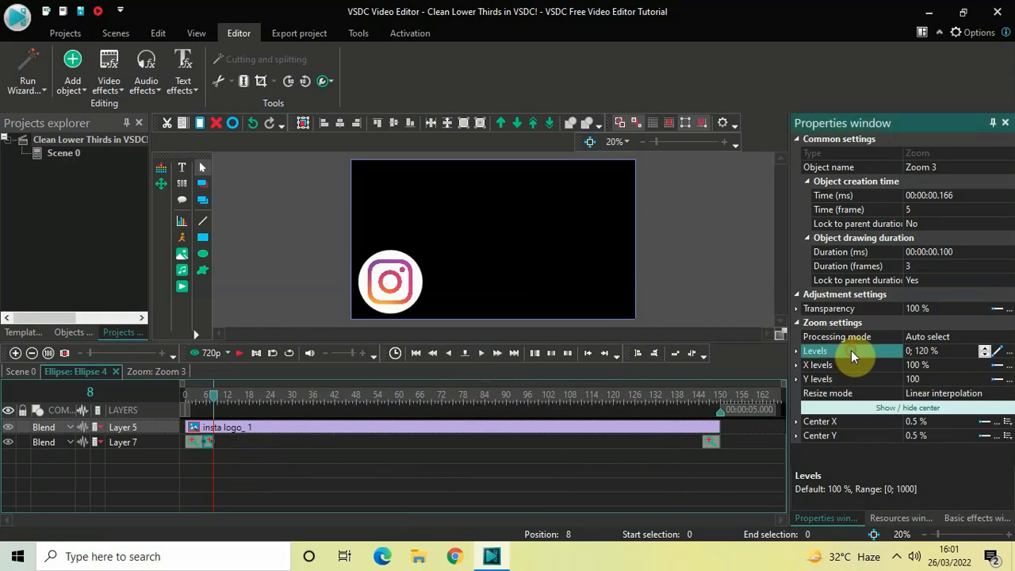
left_click(957, 353)
key("ctrl+a")
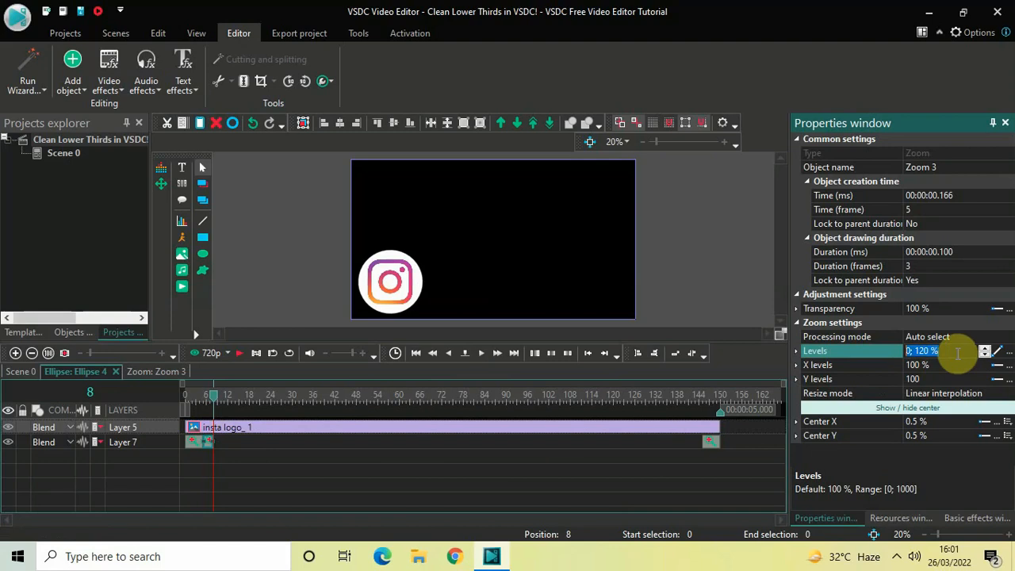
key("BackSpace")
type("1")
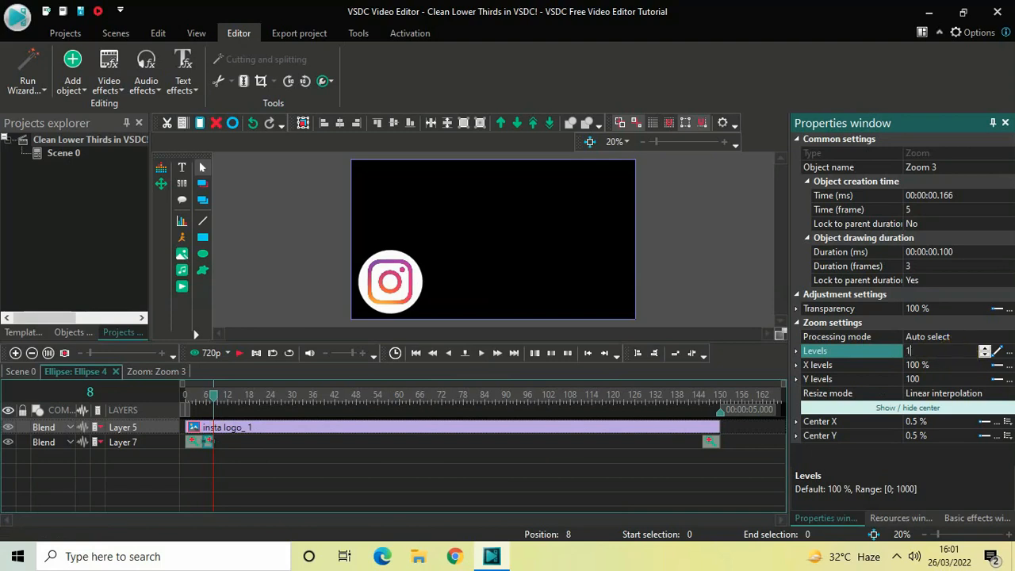
type("20;95")
key("Return")
Duplicate the second Zoom effect and move the copy directly before the closing Zoom effect, starting at frame 142
left_click(210, 444)
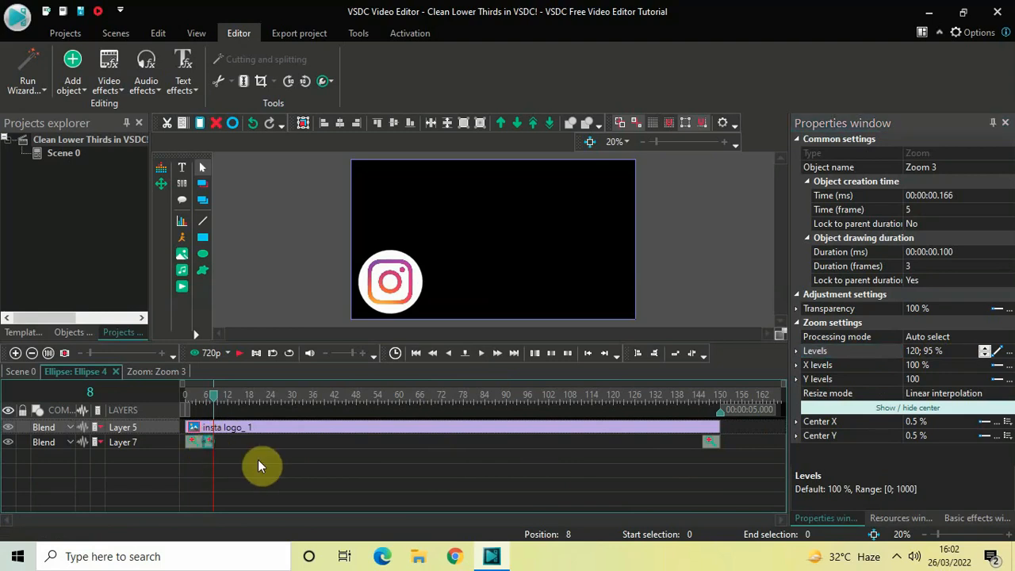
key("ctrl+v")
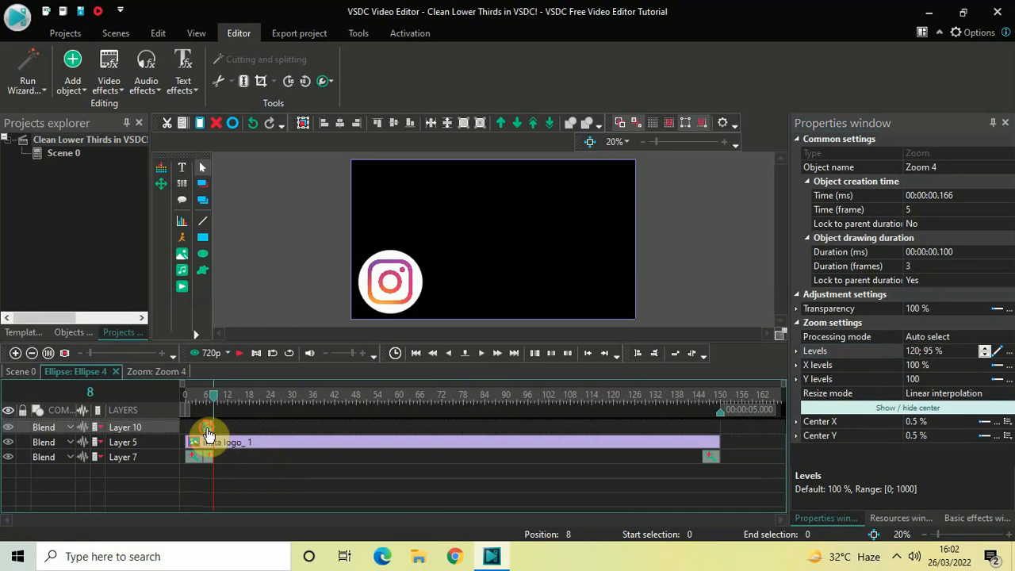
left_click_drag(205, 428, 236, 427)
left_click_drag(331, 429, 738, 458)
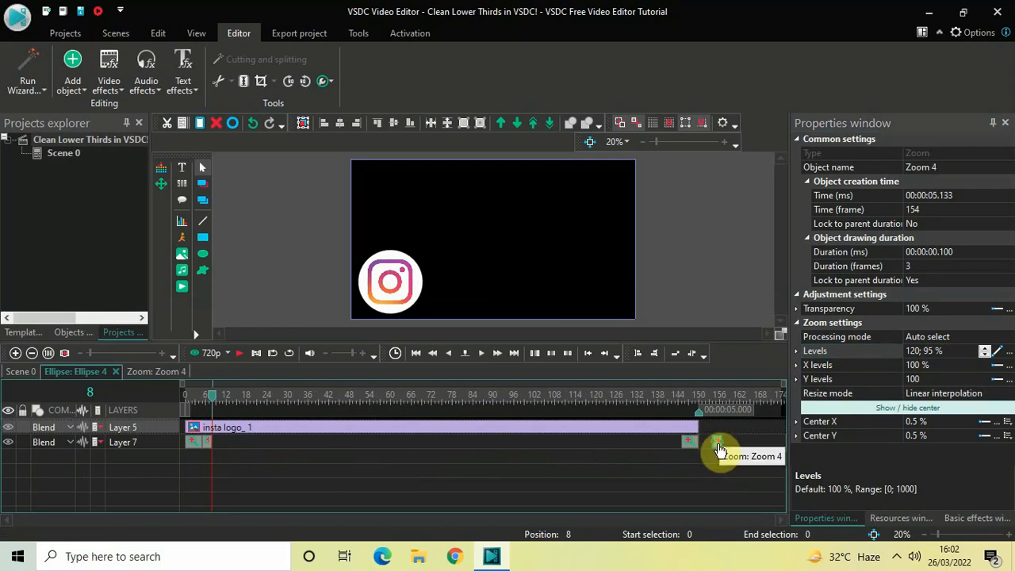
left_click_drag(720, 445, 675, 452)
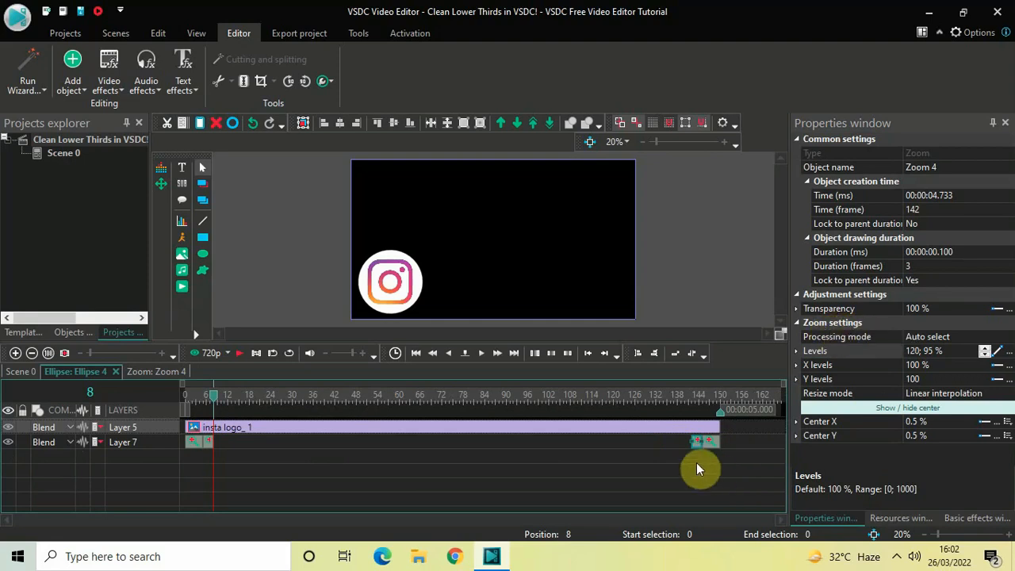
Set the Levels of the Zoom effect at frame 142 to 95;120
left_click(833, 350)
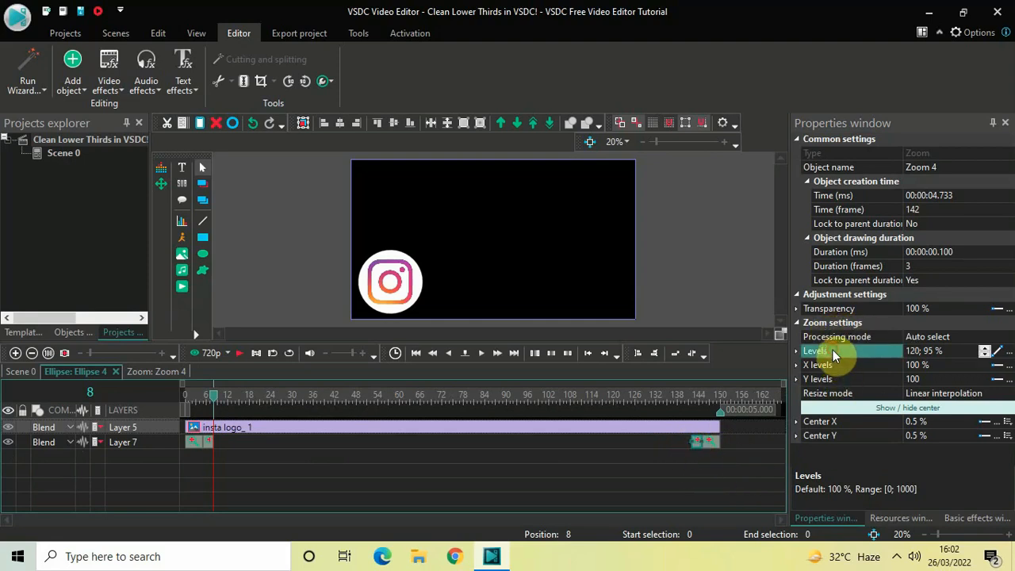
left_click(952, 351)
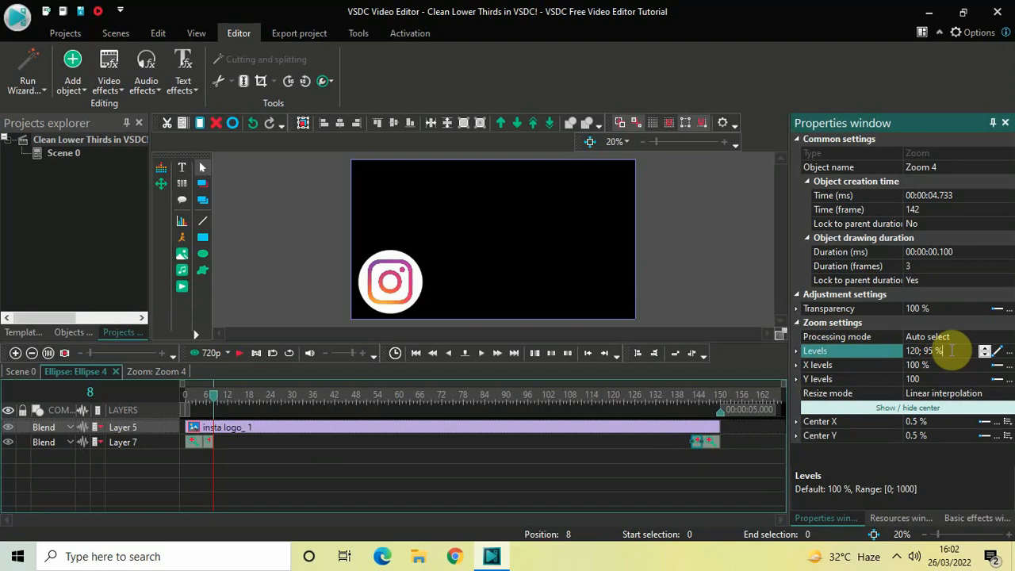
key("ctrl+a")
key("BackSpace")
type("95;")
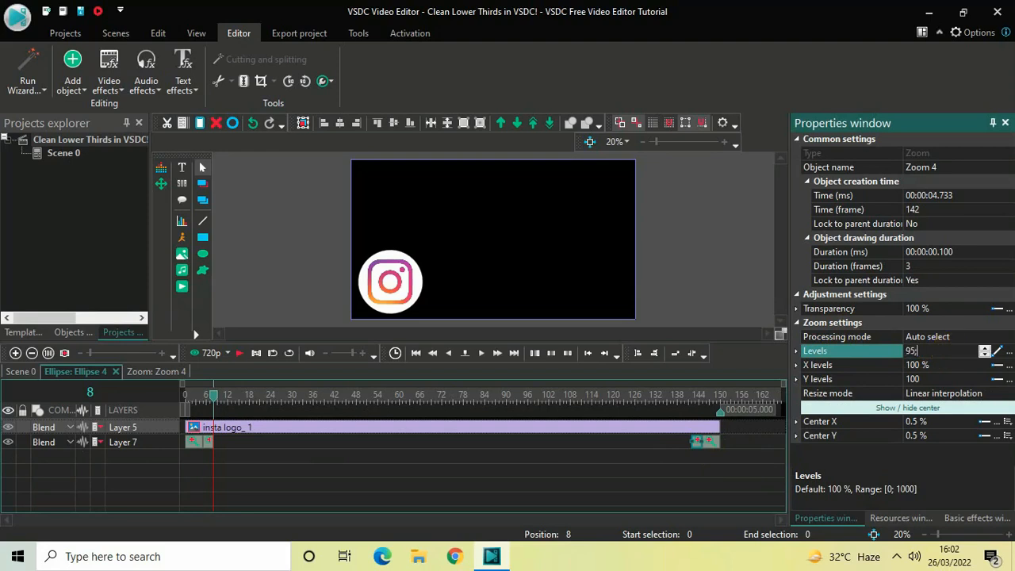
type("120")
key("Return")
Duplicate the 3-frame Zoom effect at frame 5 and place the copy right after it, starting at frame 8
left_click(210, 446)
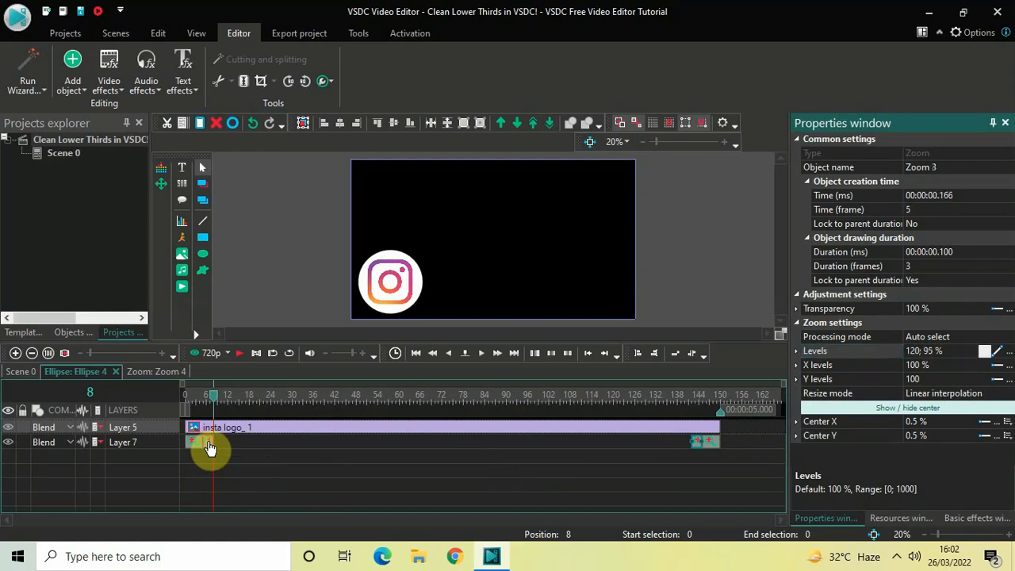
left_click(243, 468)
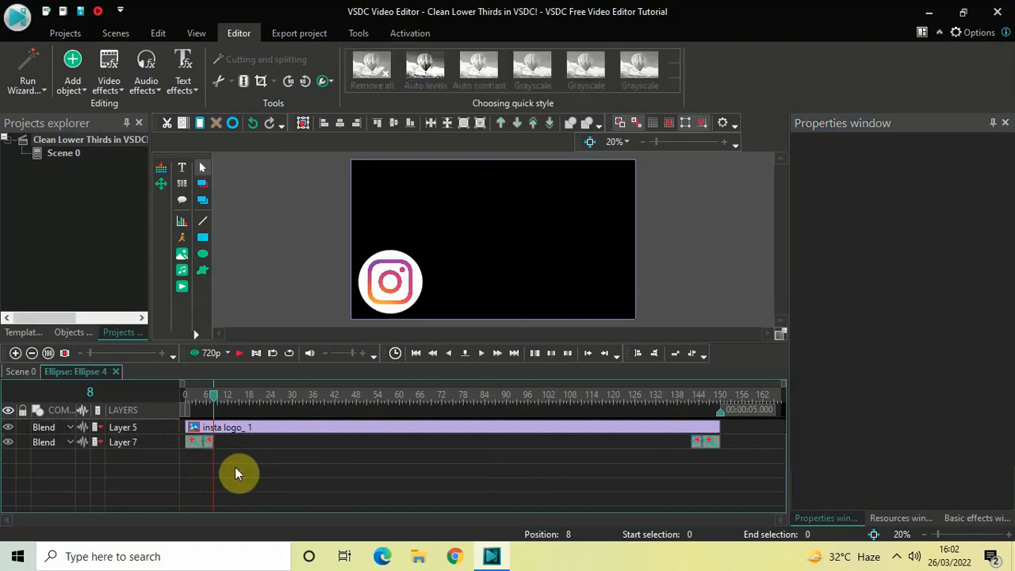
left_click(206, 445)
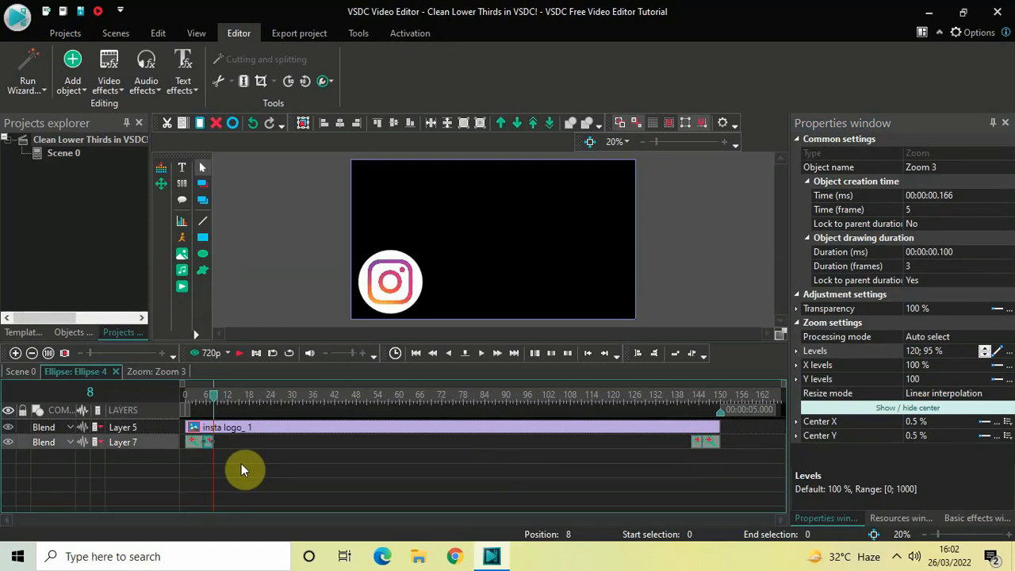
key("ctrl+v")
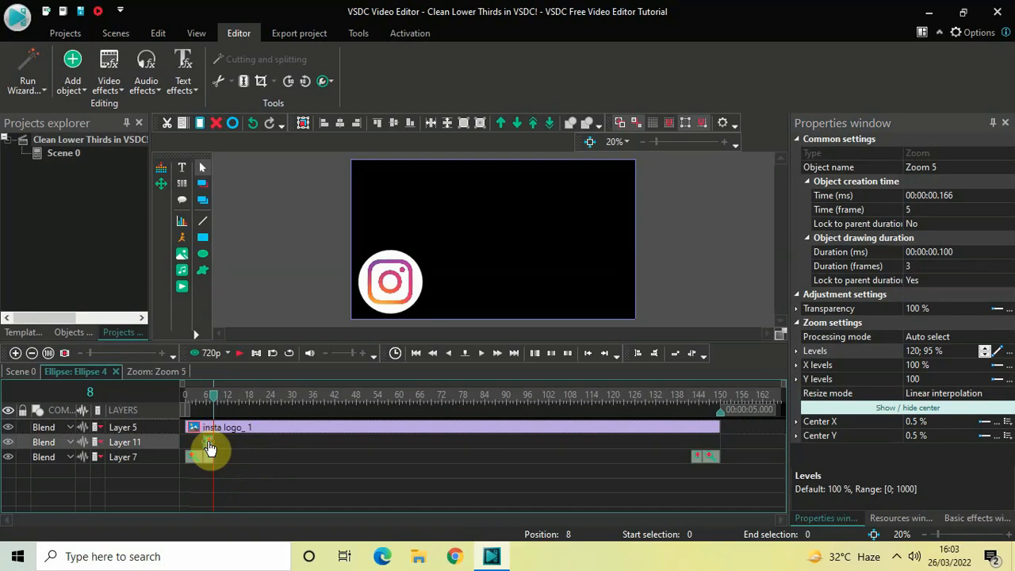
left_click_drag(209, 446, 215, 454)
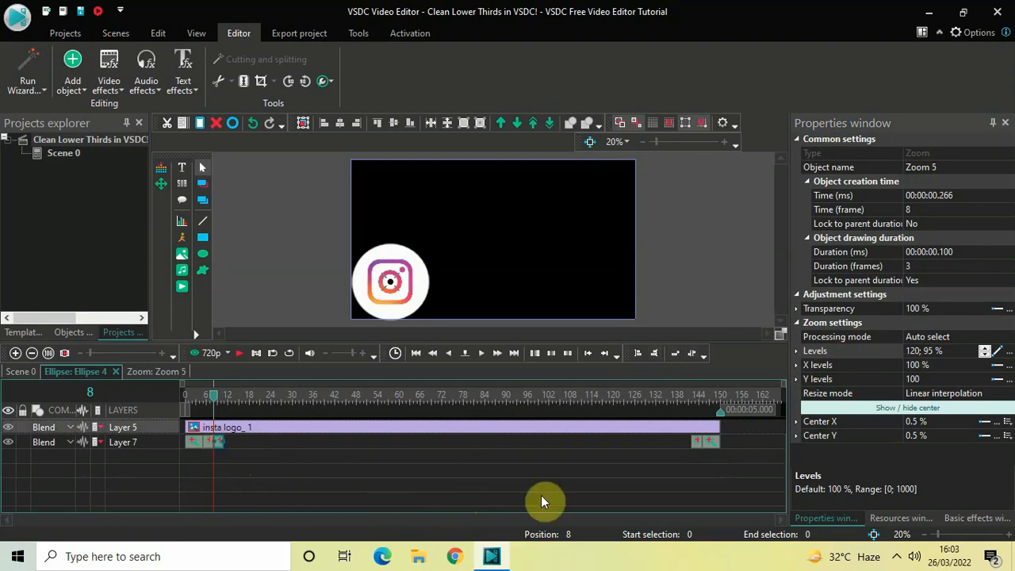
Set the Levels of the third opening Zoom effect to 95;100
left_click(837, 349)
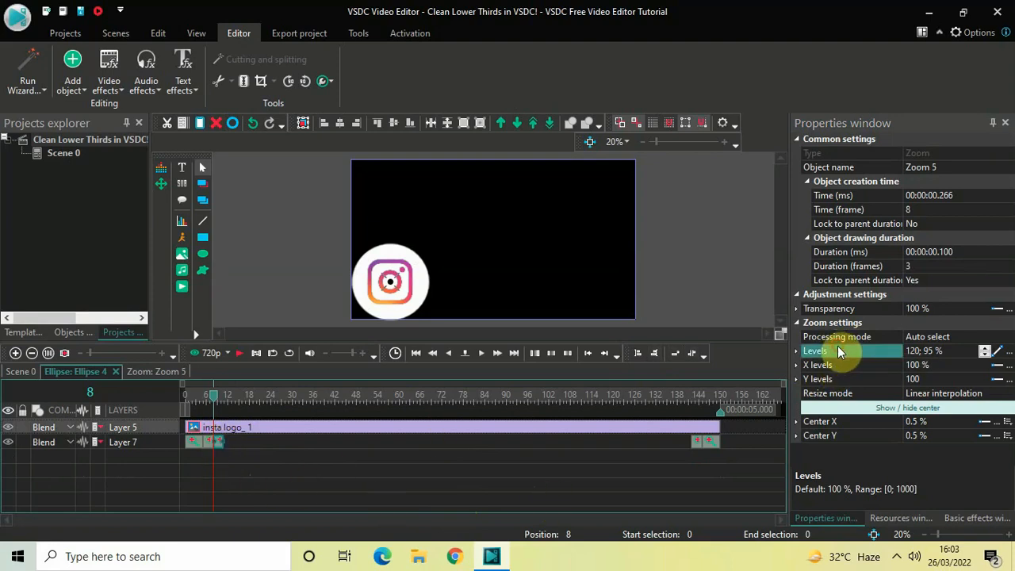
left_click(955, 351)
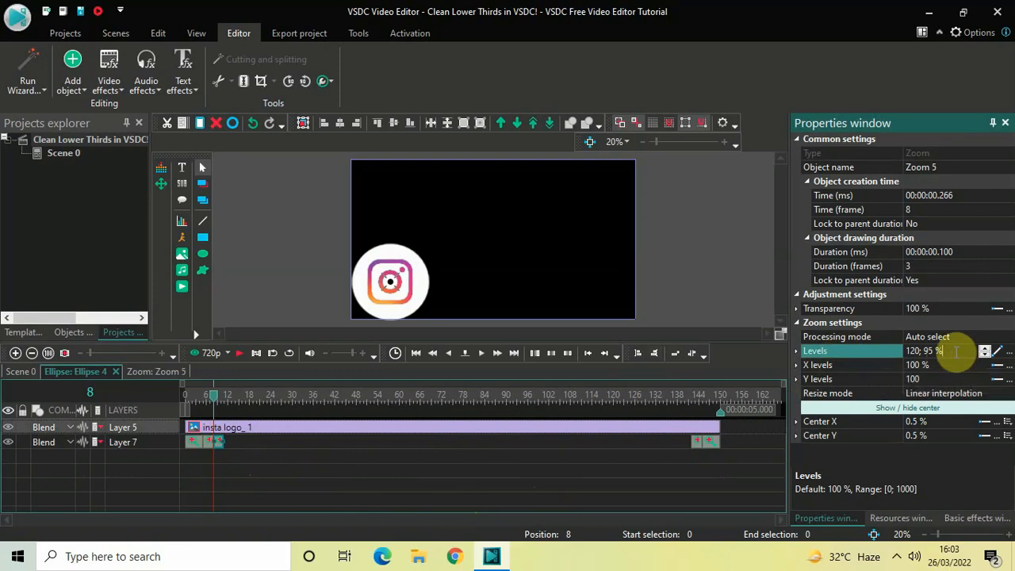
key("ctrl+a")
key("BackSpace")
type("95;")
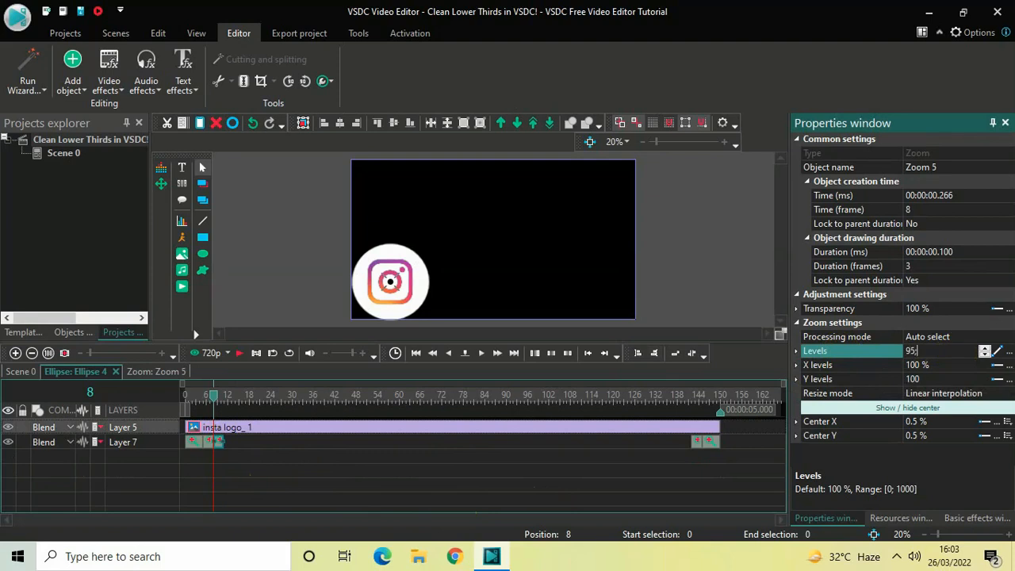
type("100")
key("Return")
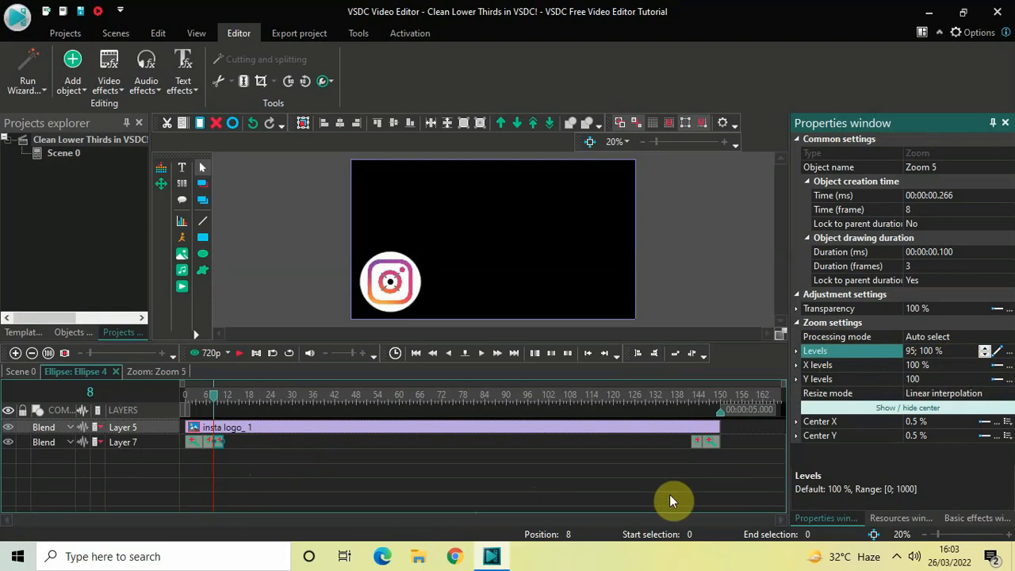
Duplicate the third opening Zoom effect and move the copy before the two closing Zoom effects, starting at frame 139
left_click(220, 448)
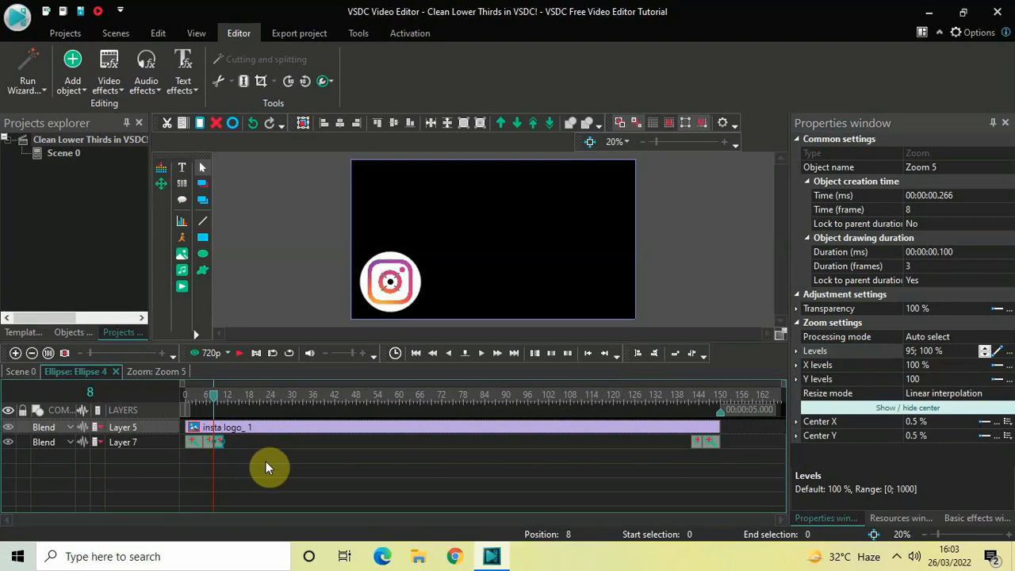
key("ctrl+v")
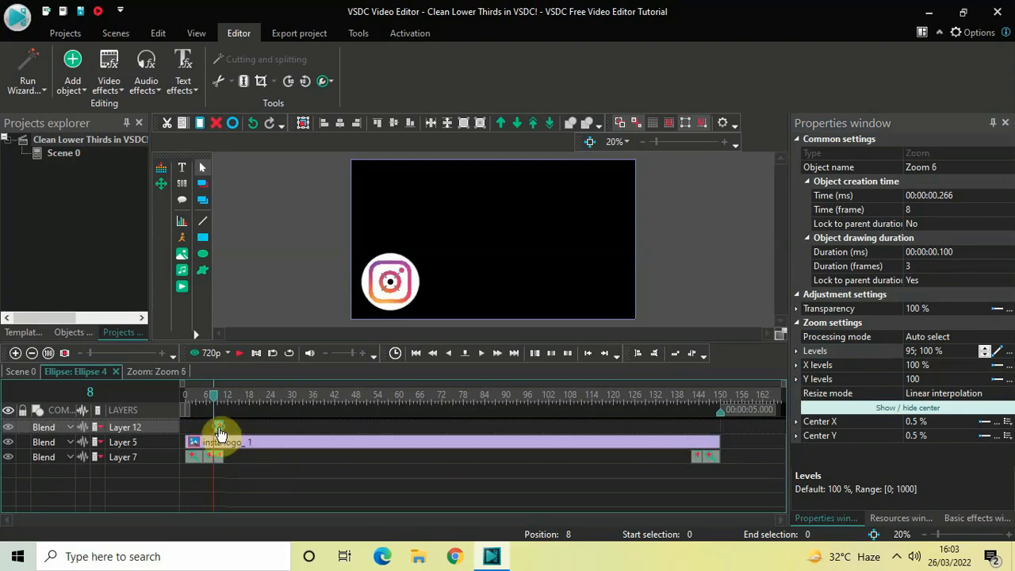
left_click_drag(221, 430, 727, 440)
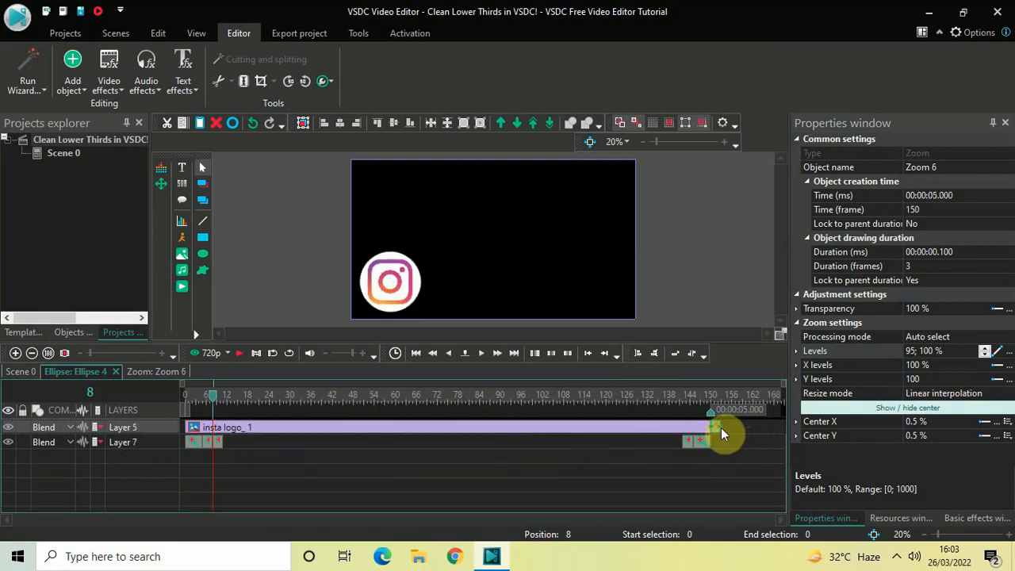
left_click_drag(718, 434, 676, 444)
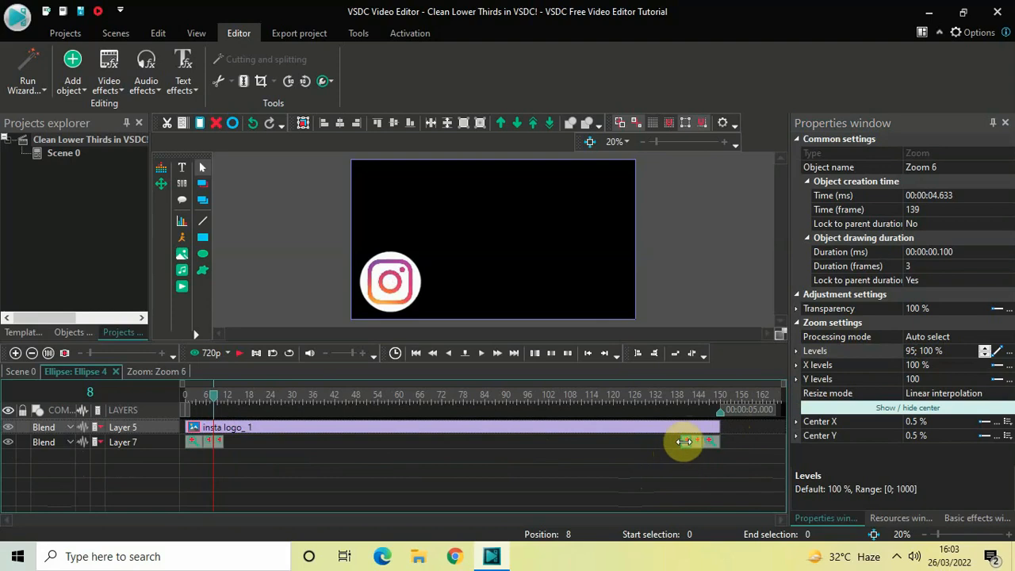
Set the Levels of the Zoom effect at frame 139 to 100;95
left_click(833, 351)
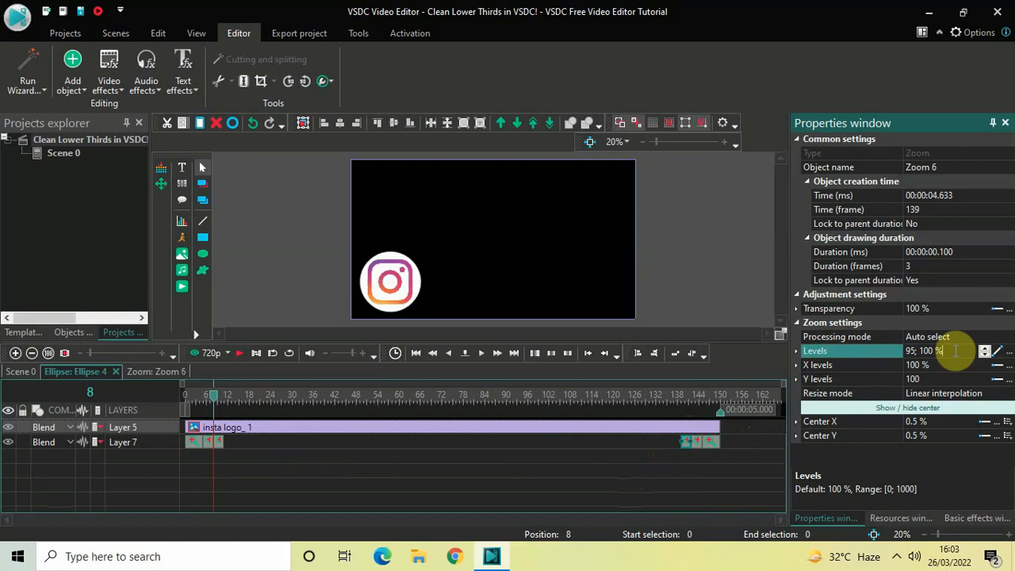
key("ctrl+a")
key("BackSpace")
type("100")
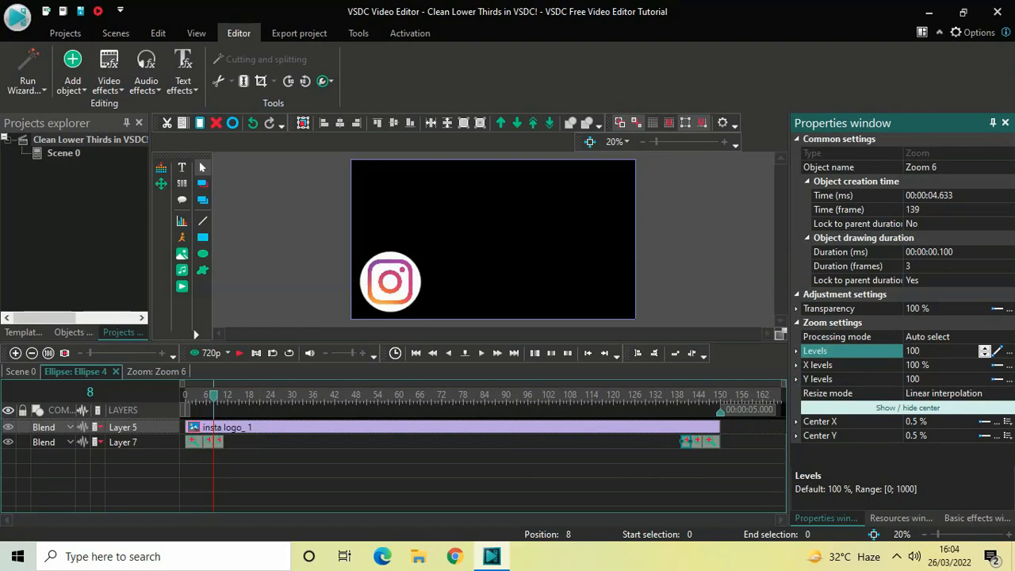
type(";95")
Play the logo animation from frame 0 to the end to check the opening and closing bounce
left_click_drag(213, 400, 146, 403)
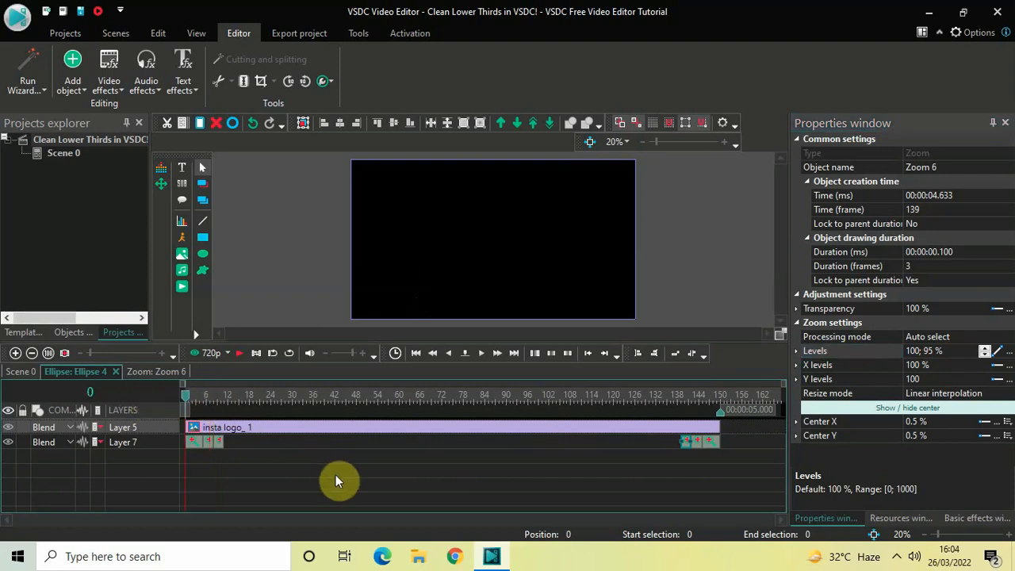
key("space")
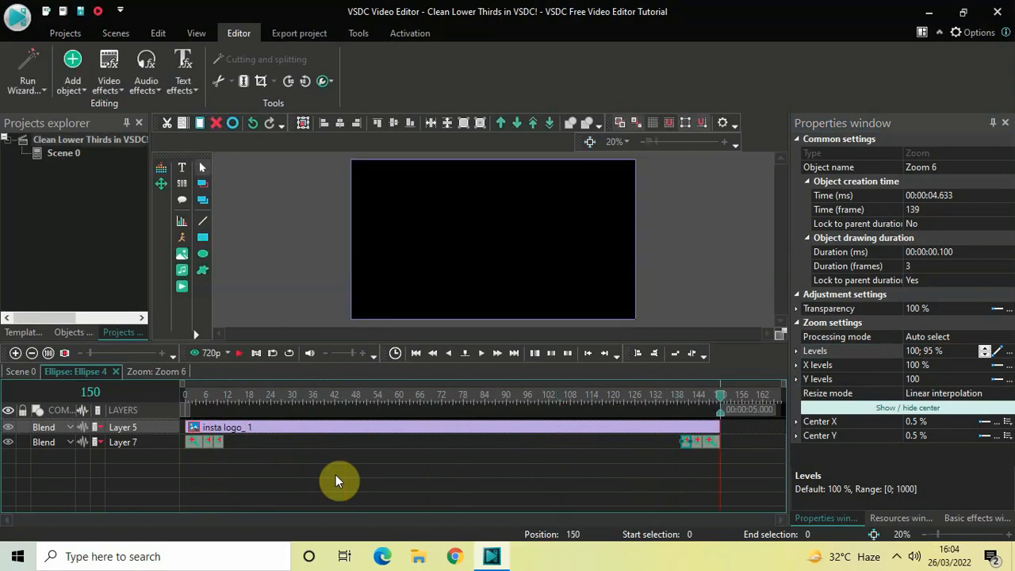
left_click(267, 481)
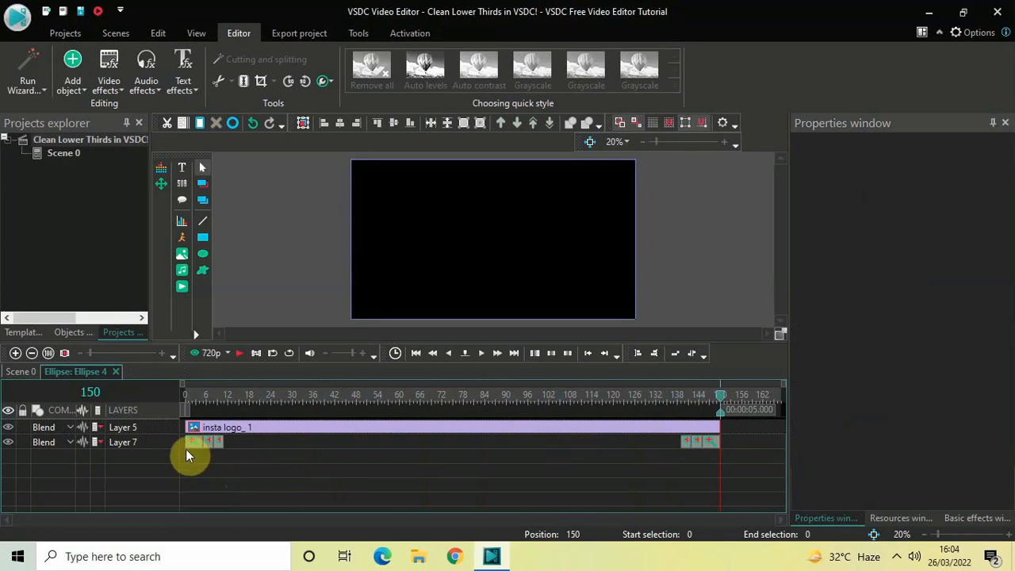
double_click(194, 442)
left_click_drag(215, 438, 233, 437)
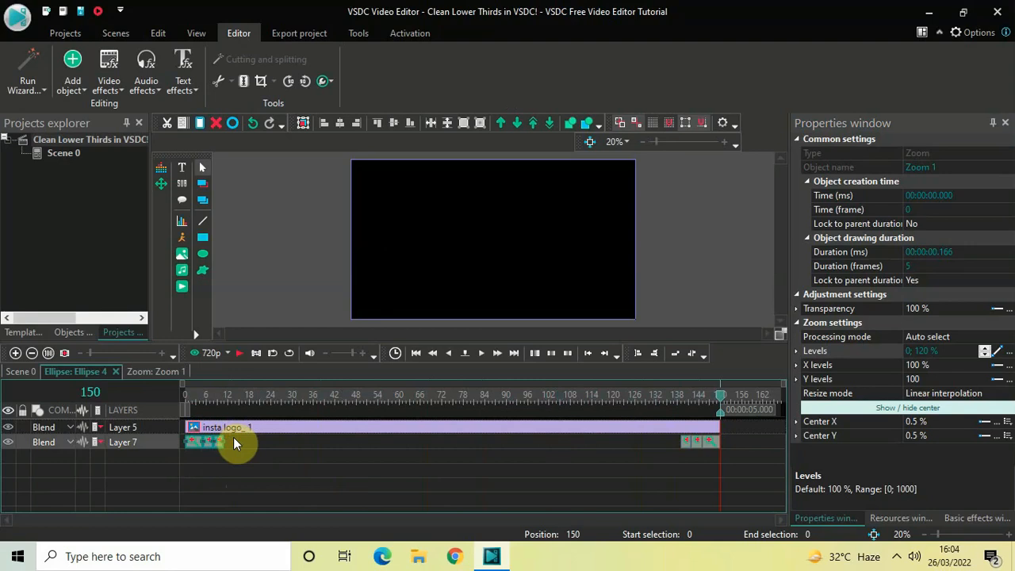
left_click(273, 461)
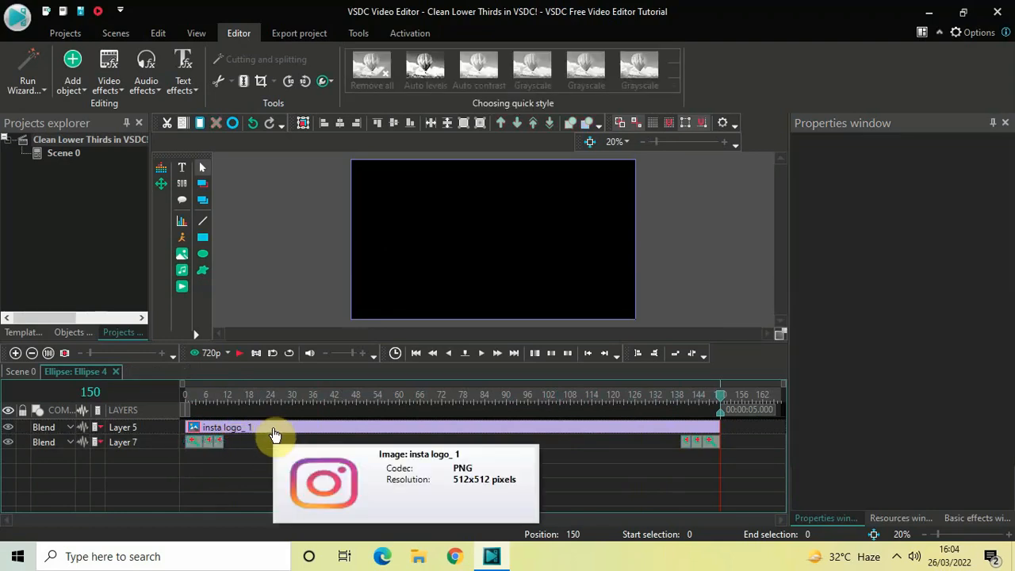
Paste the three copied opening Zoom effects inside the insta logo image, starting at frame 0
double_click(274, 435)
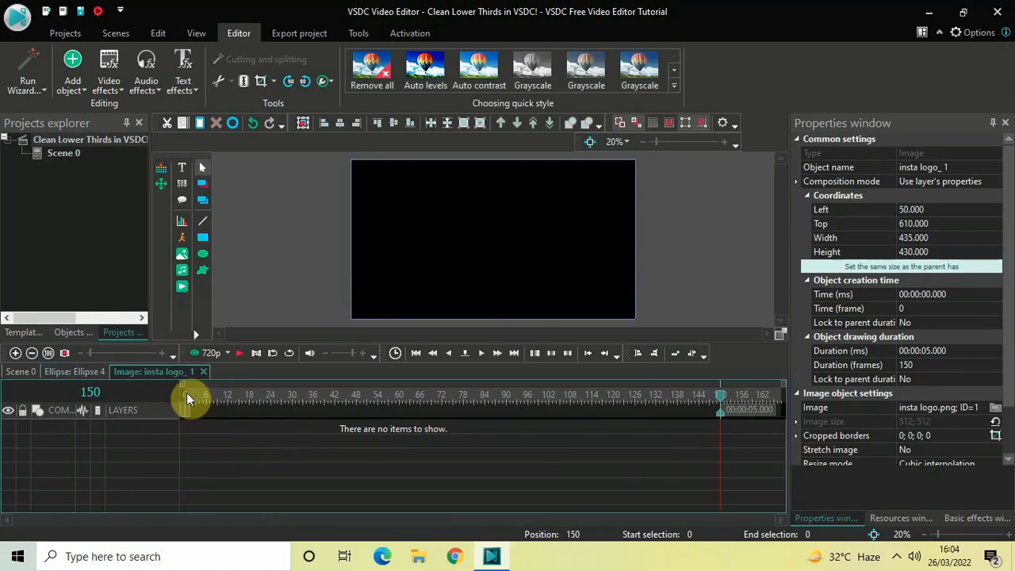
left_click(184, 391)
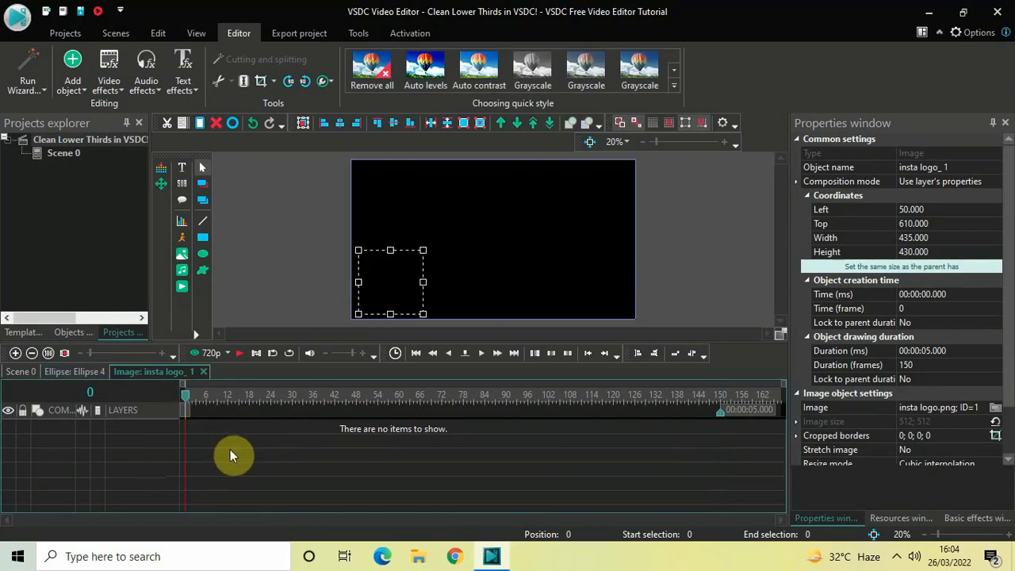
key("ctrl+v")
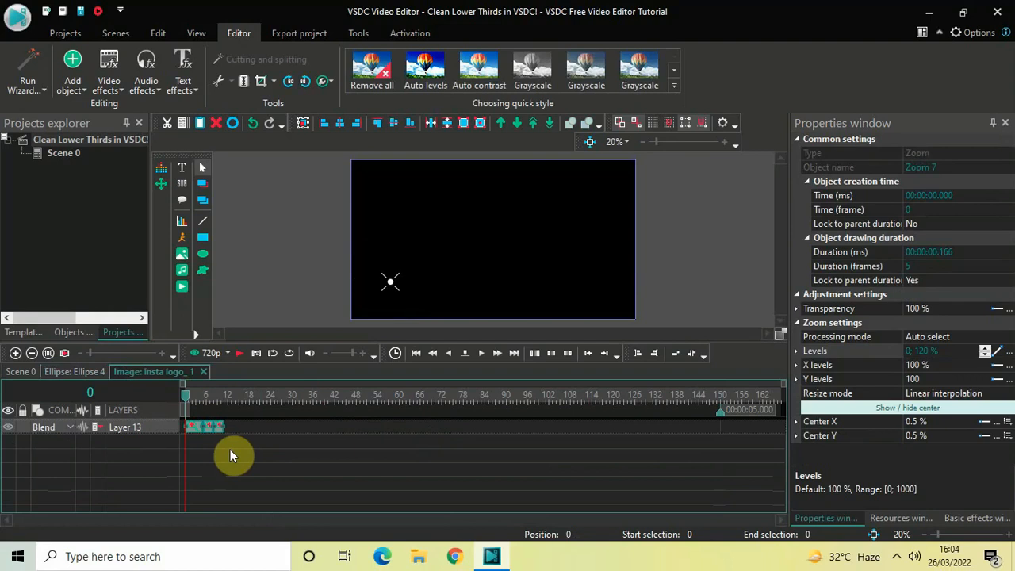
left_click(230, 454)
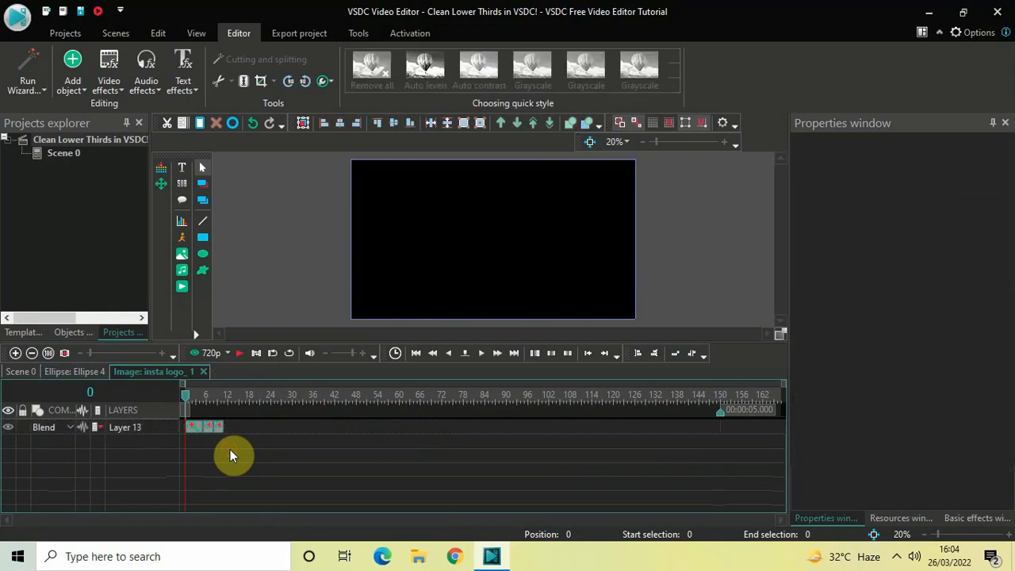
Copy the ellipse's three closing Zoom effects and paste them inside the insta logo image, keeping them at the end of the timeline
left_click(71, 369)
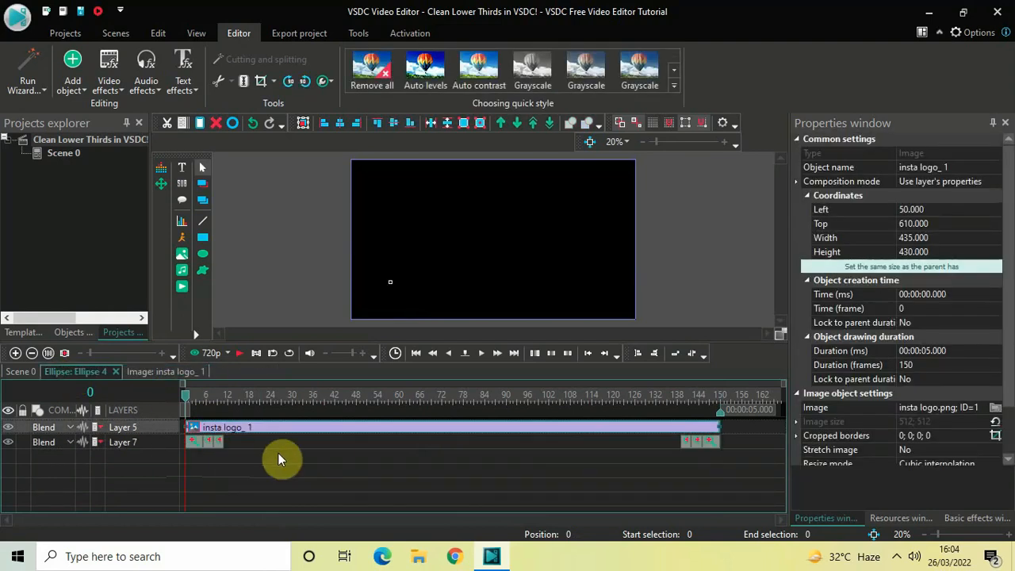
left_click(490, 480)
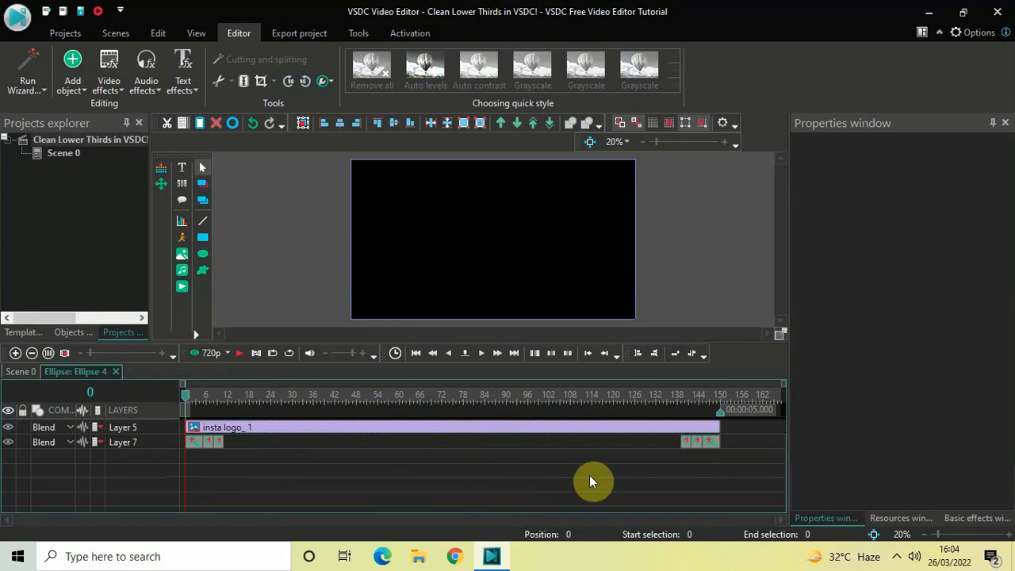
left_click(687, 447)
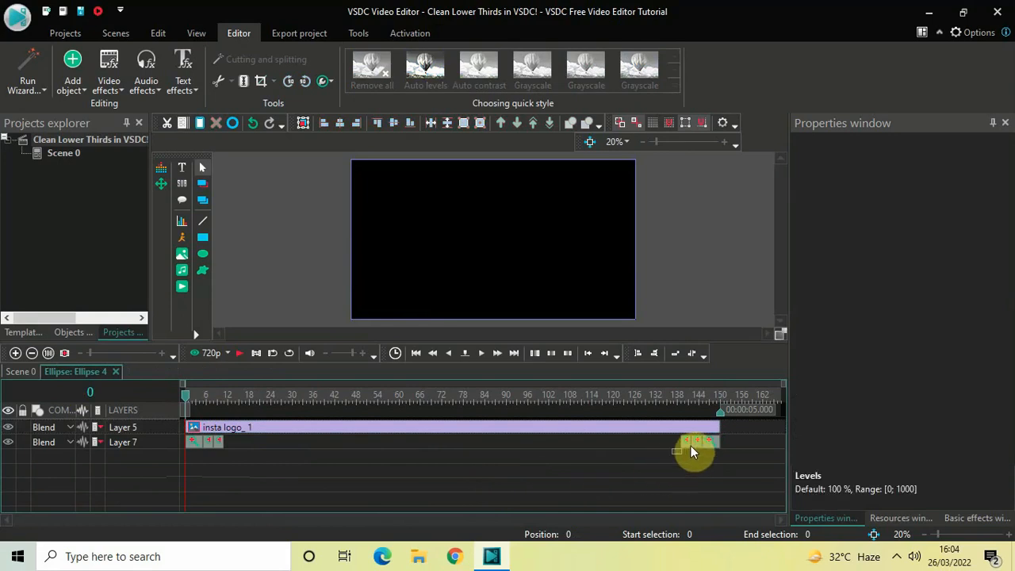
double_click(719, 440)
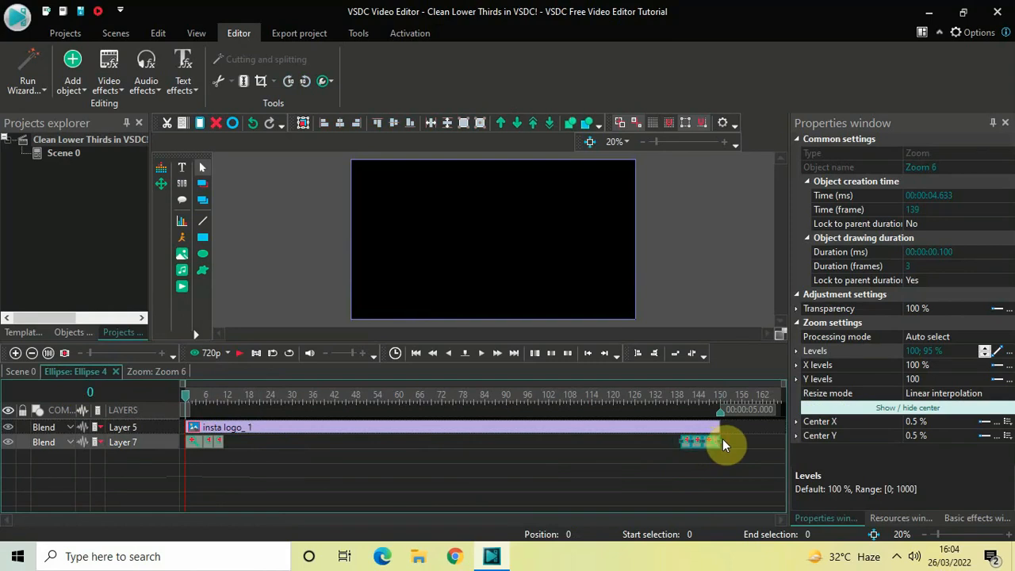
left_click(539, 442)
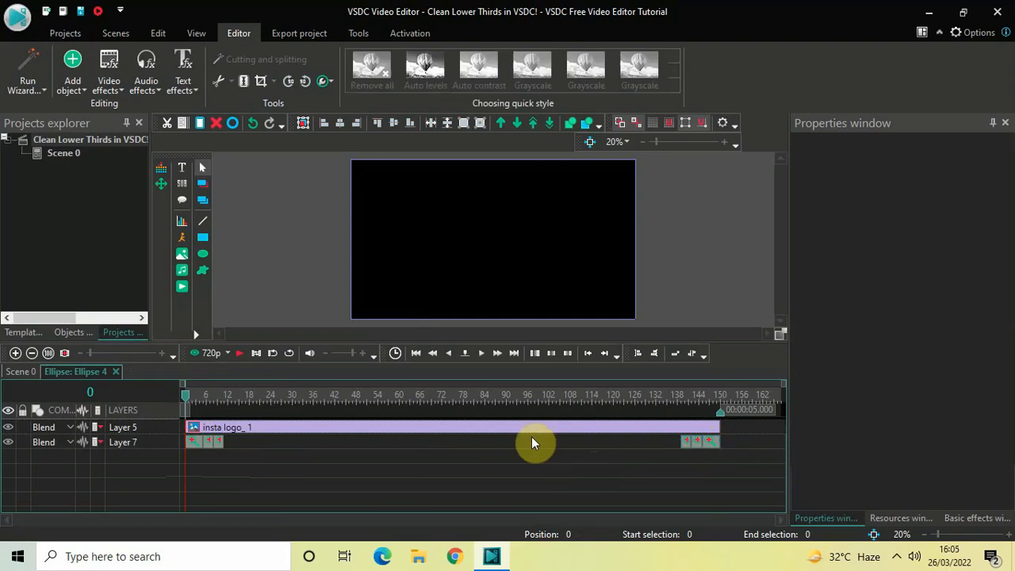
double_click(522, 432)
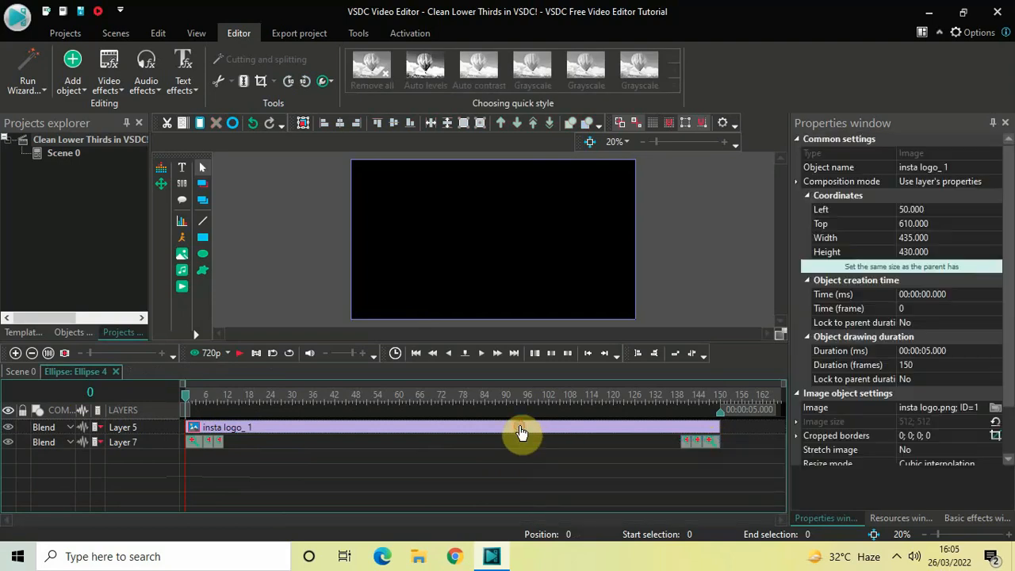
left_click(655, 396)
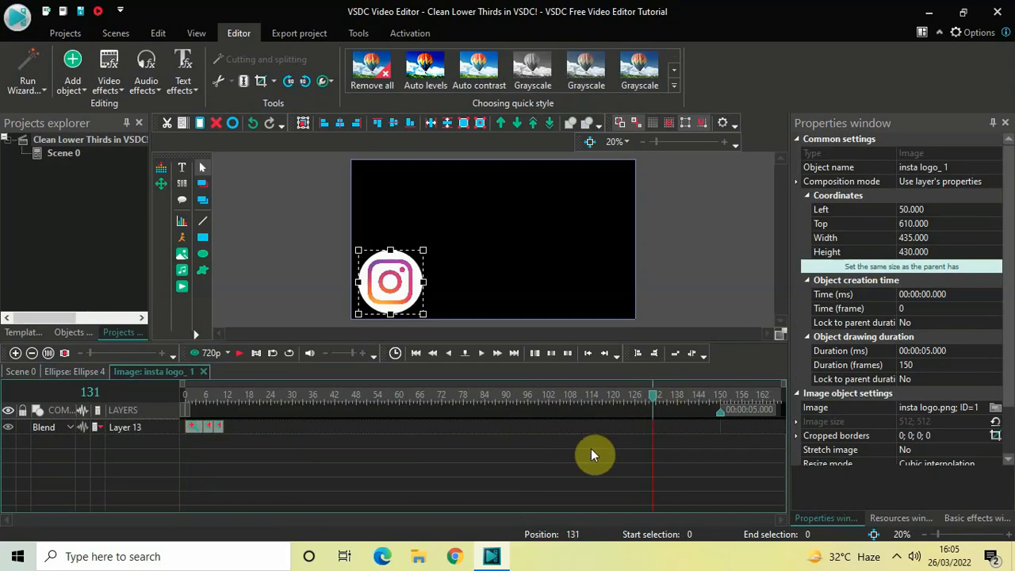
key("ctrl+v")
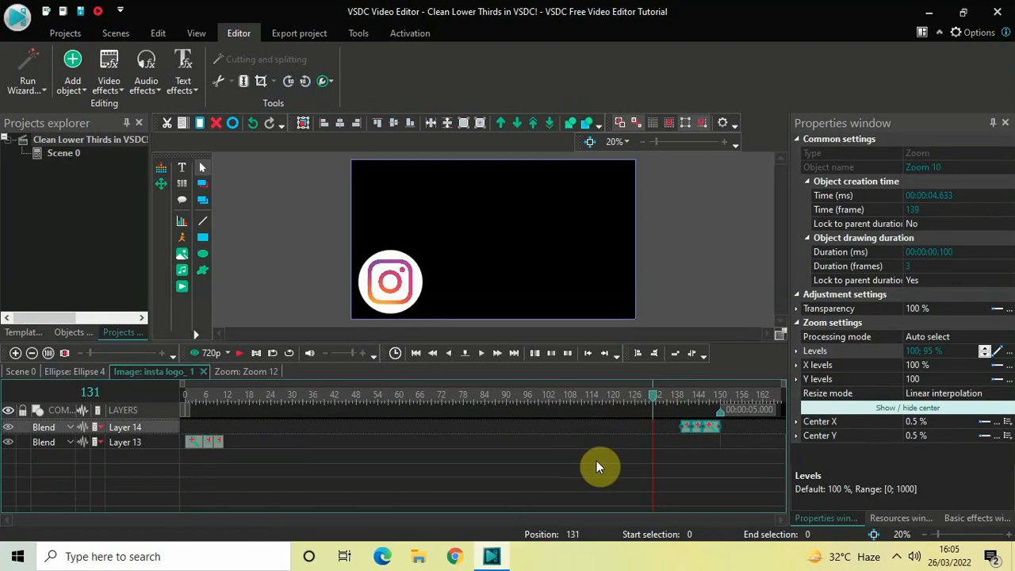
left_click(552, 460)
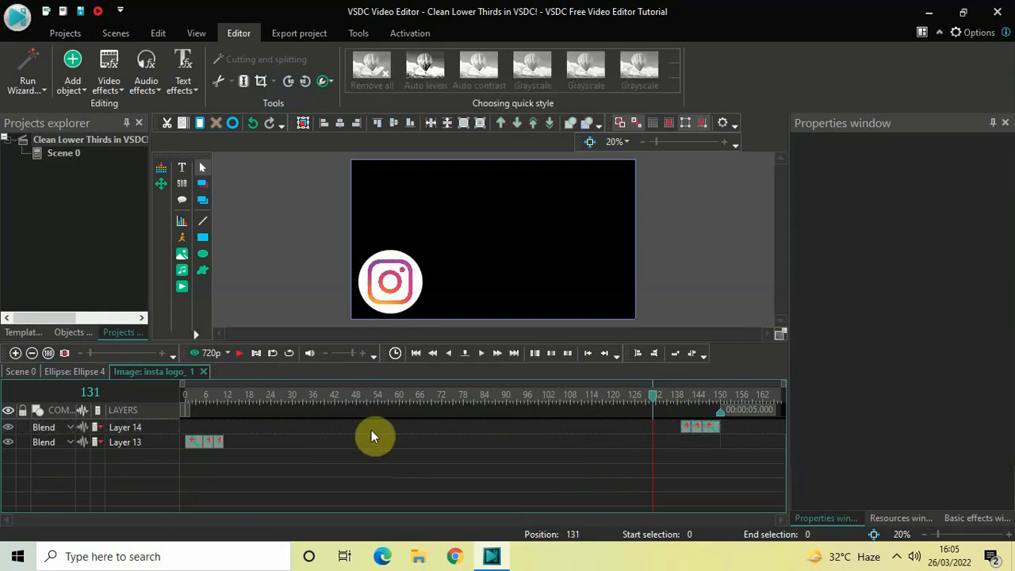
Play the ellipse's animation from frame 0 to the end to check that the logo image bounces with the circle
left_click(87, 371)
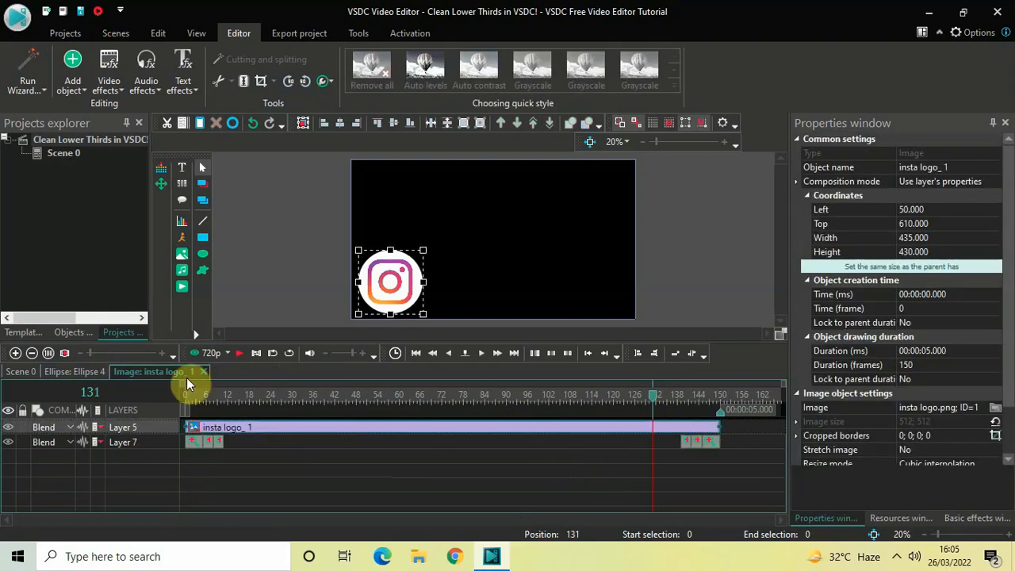
left_click(182, 392)
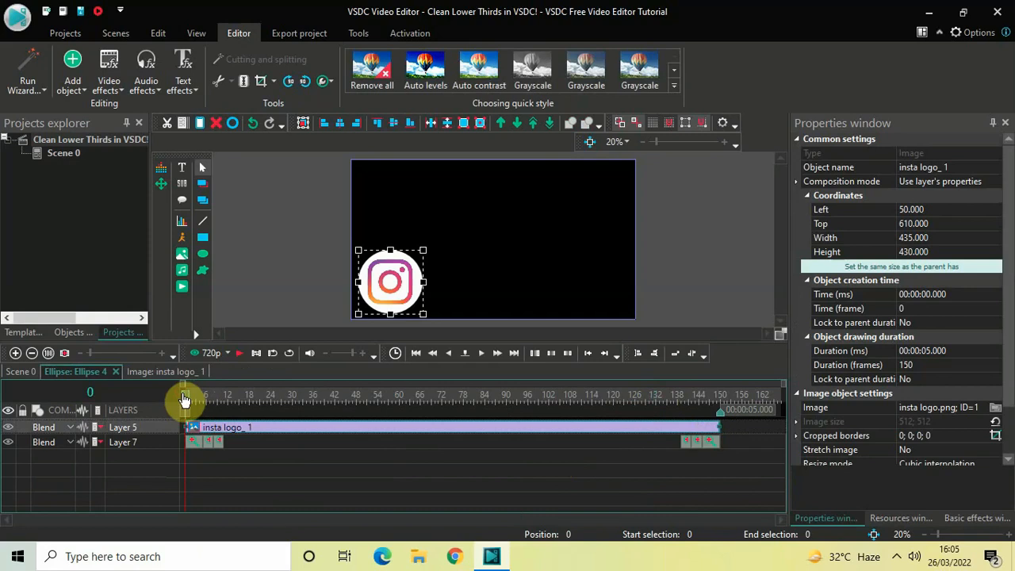
left_click(301, 484)
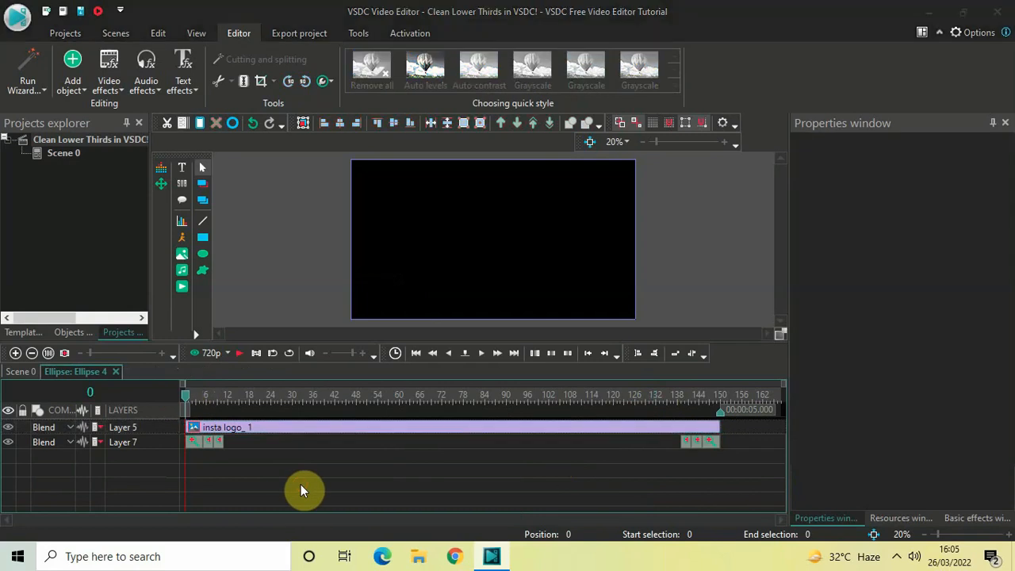
key("space")
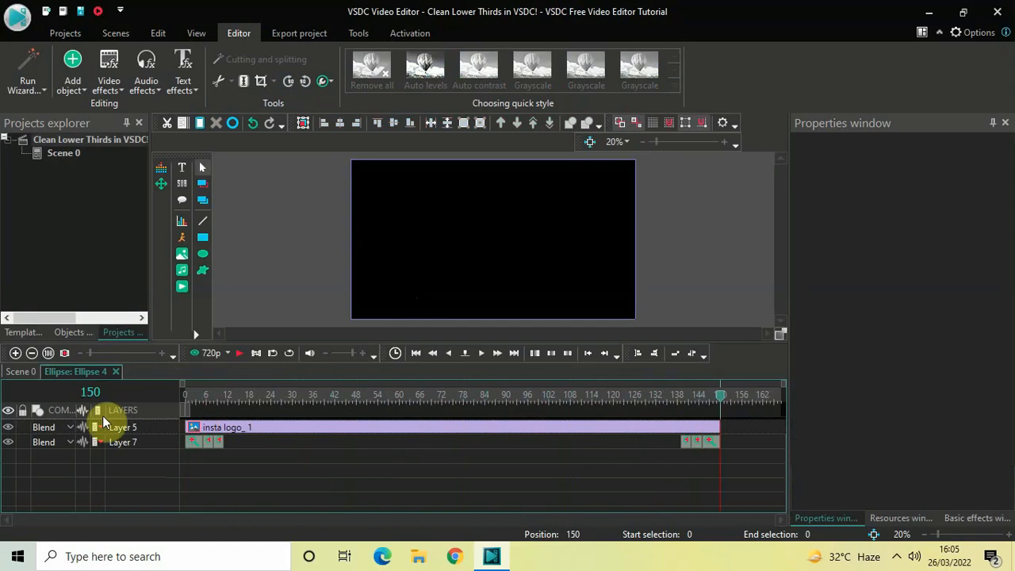
Switch the timeline to time display and place the cursor at 00:00:00.366, where the ellipse's opening Zoom effects end, and return to Scene 0
left_click(16, 372)
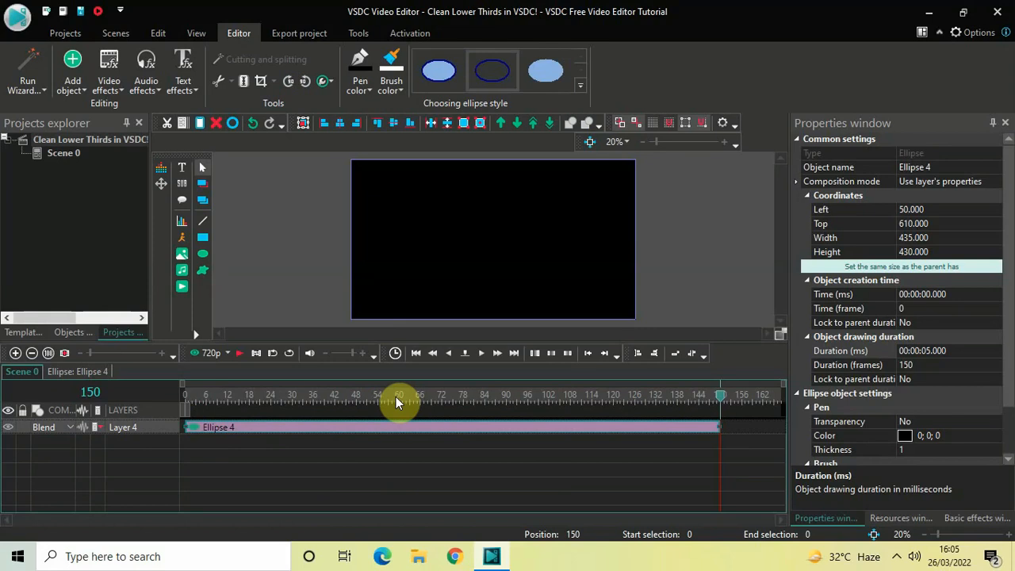
left_click(395, 353)
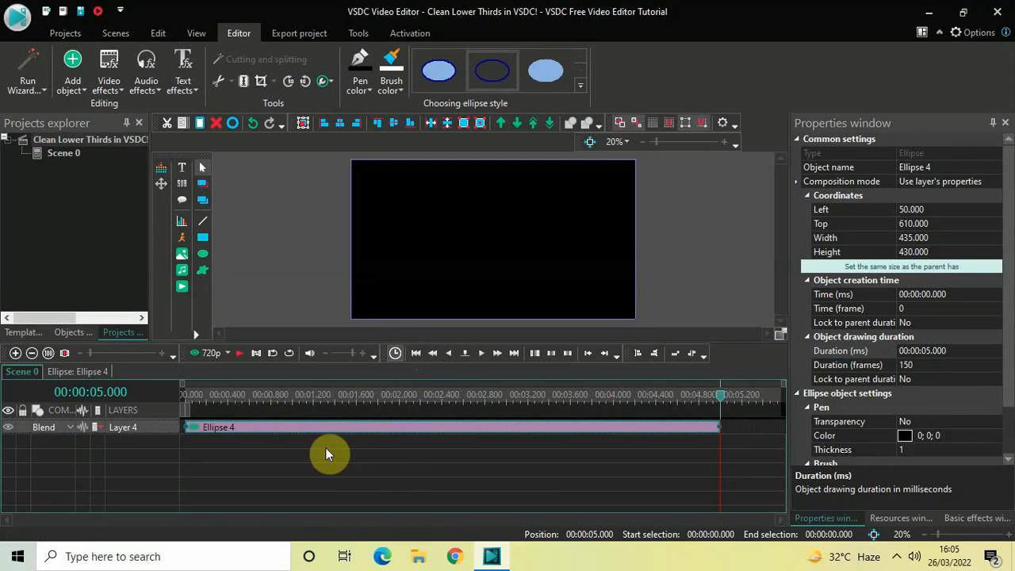
left_click(286, 400)
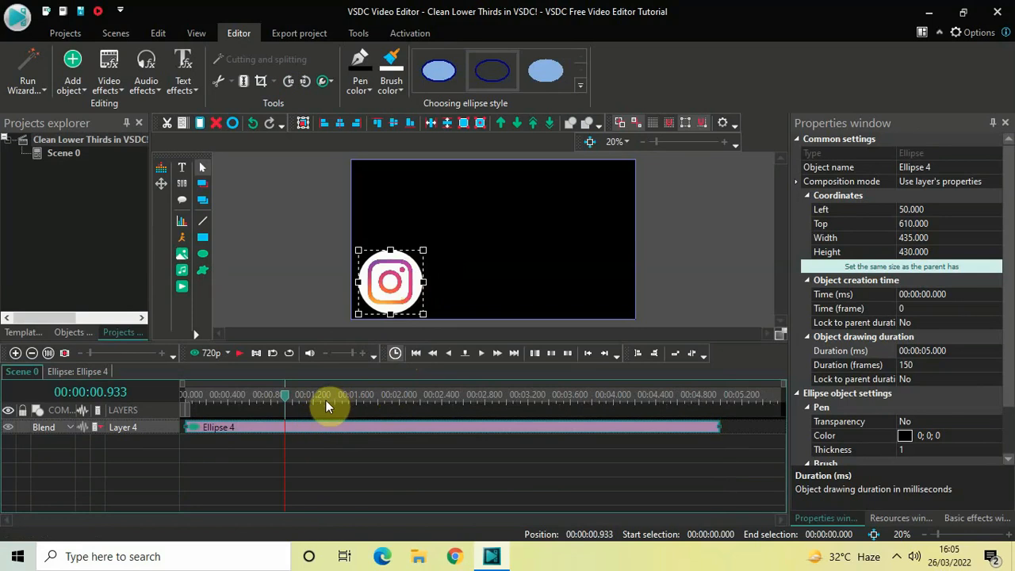
double_click(316, 432)
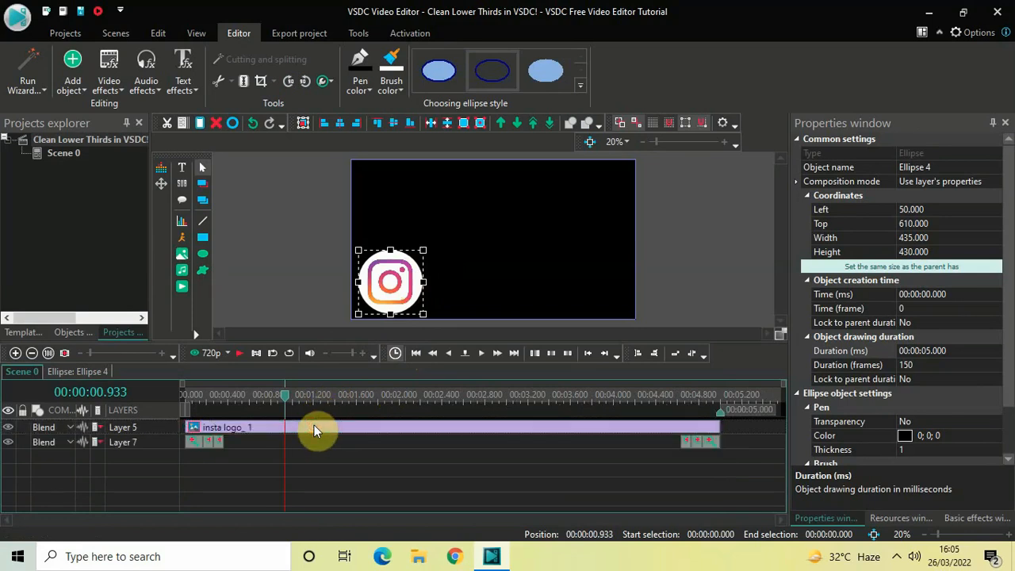
left_click_drag(287, 402, 226, 396)
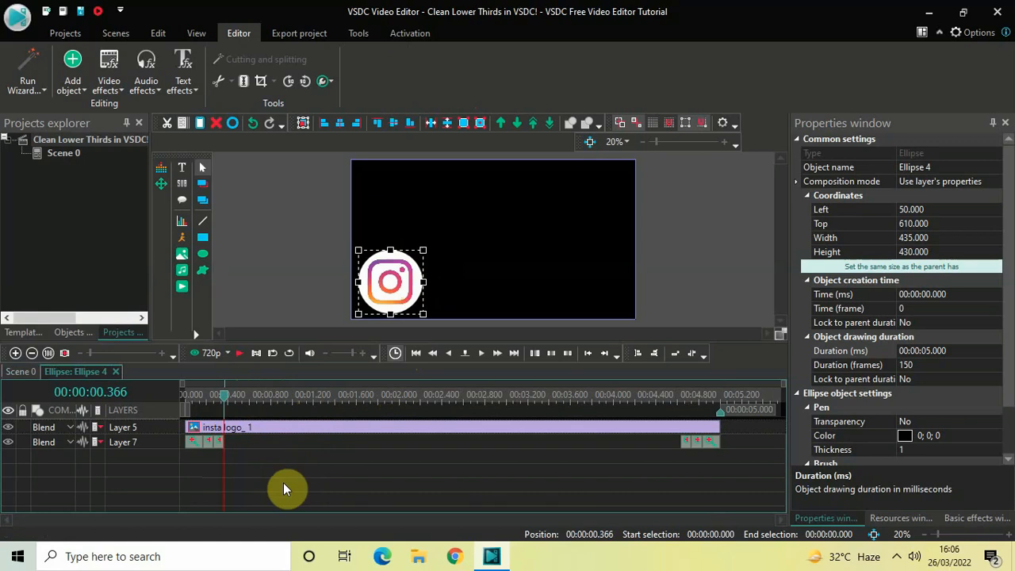
left_click(13, 373)
left_click(230, 428)
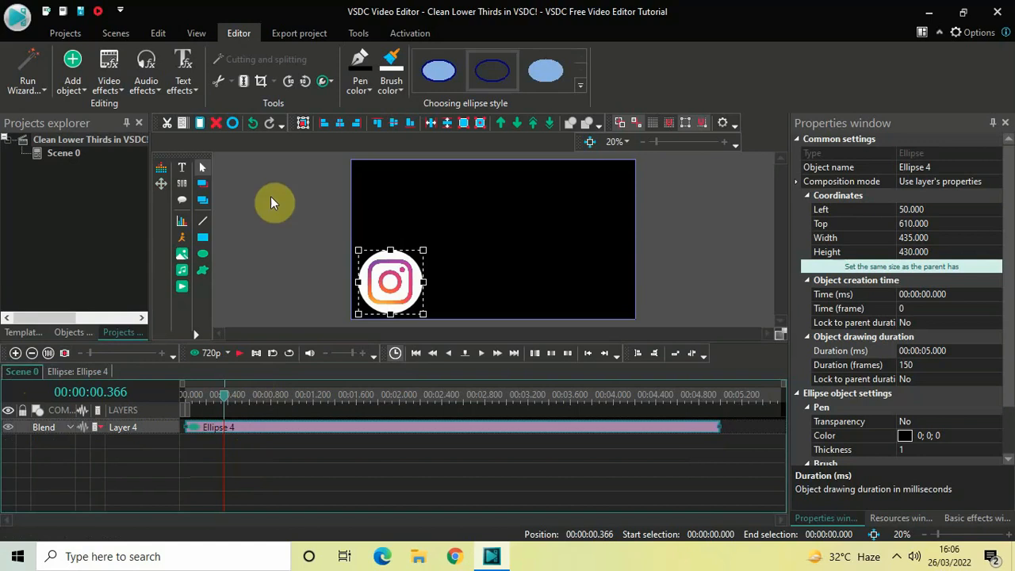
Add a rectangle in a new layer from the cursor position, drawn about 1025 by 140 pixels beside the circular logo
left_click(72, 80)
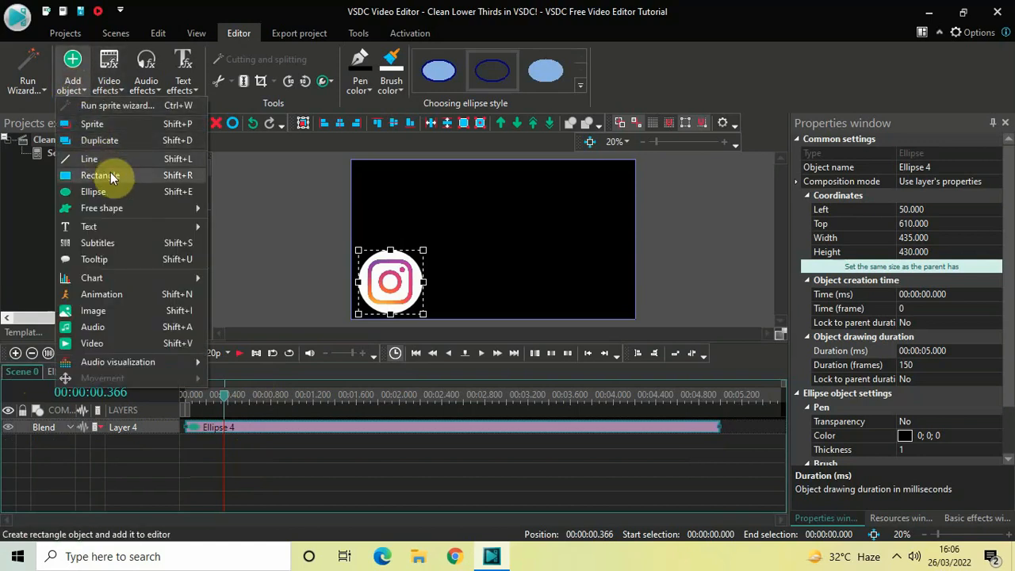
left_click(111, 174)
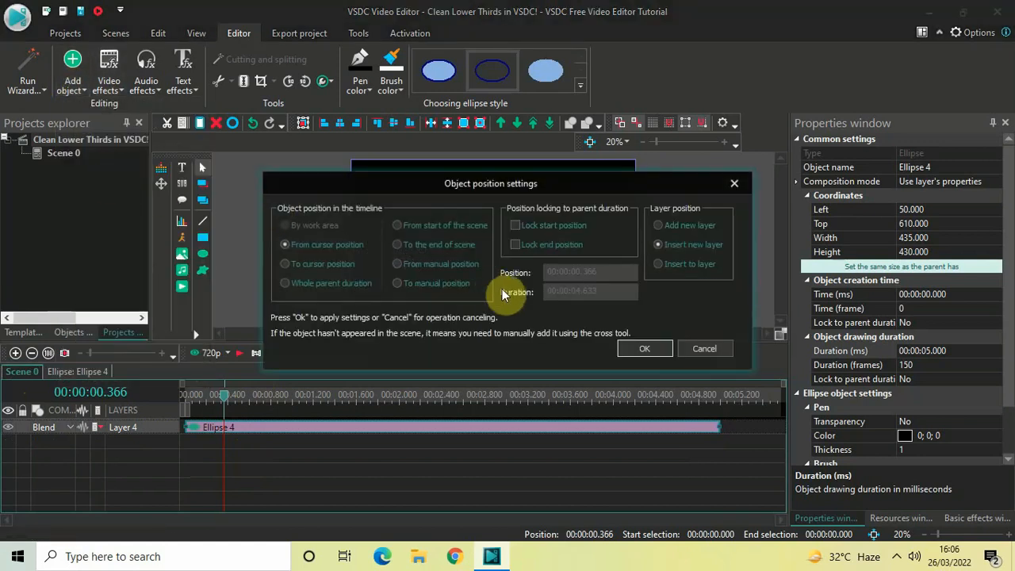
left_click(643, 345)
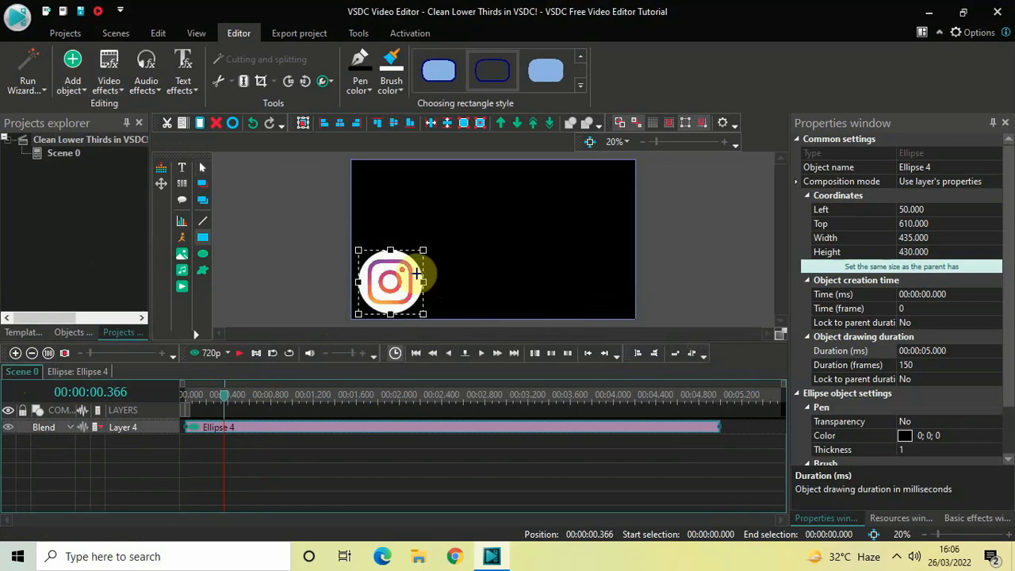
left_click(417, 274)
left_click_drag(437, 285, 568, 292)
left_click(680, 272)
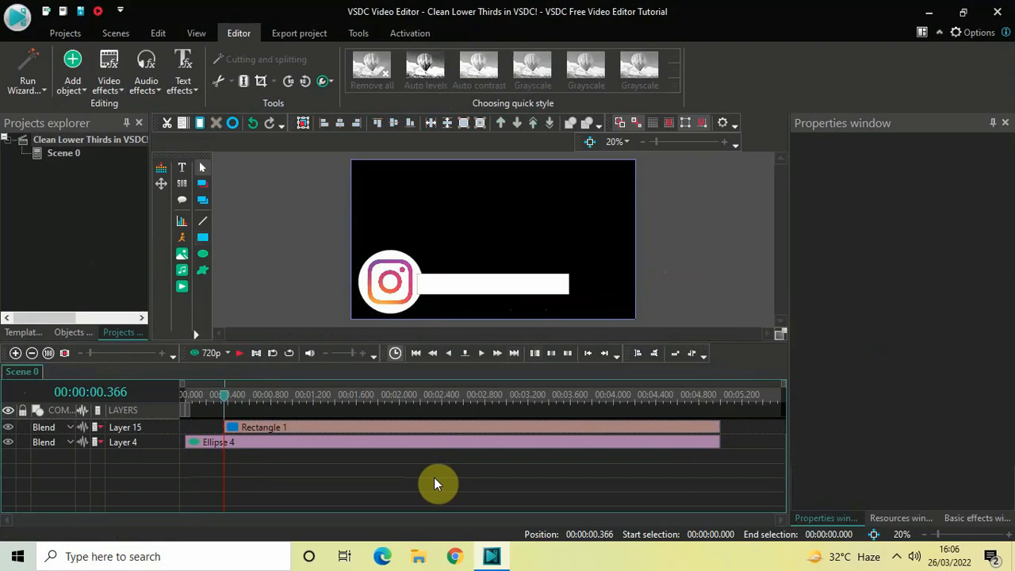
Cut the rectangle from Scene 0, paste it inside the ellipse, and centre it vertically on the ellipse
left_click(410, 432)
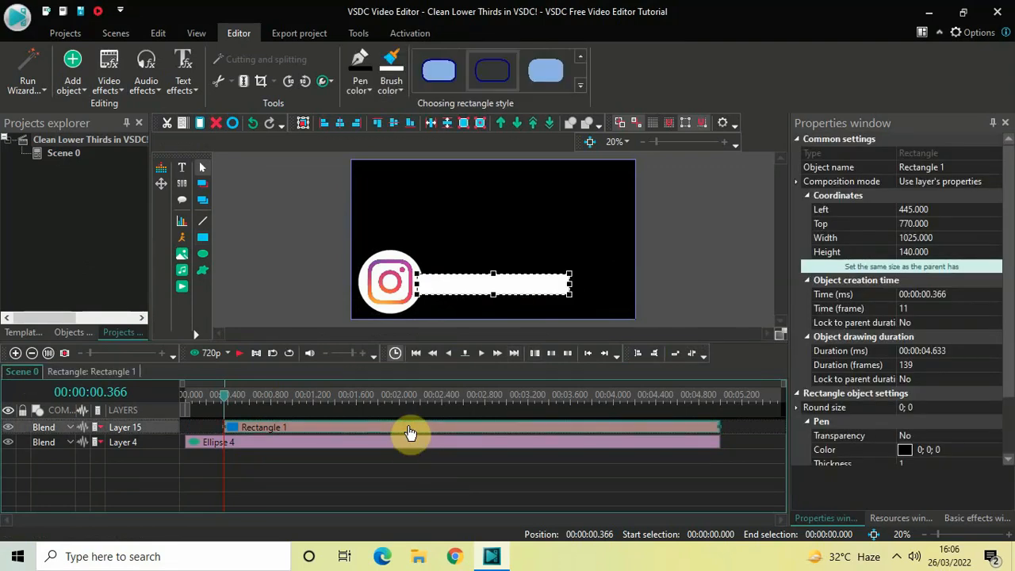
key("Delete")
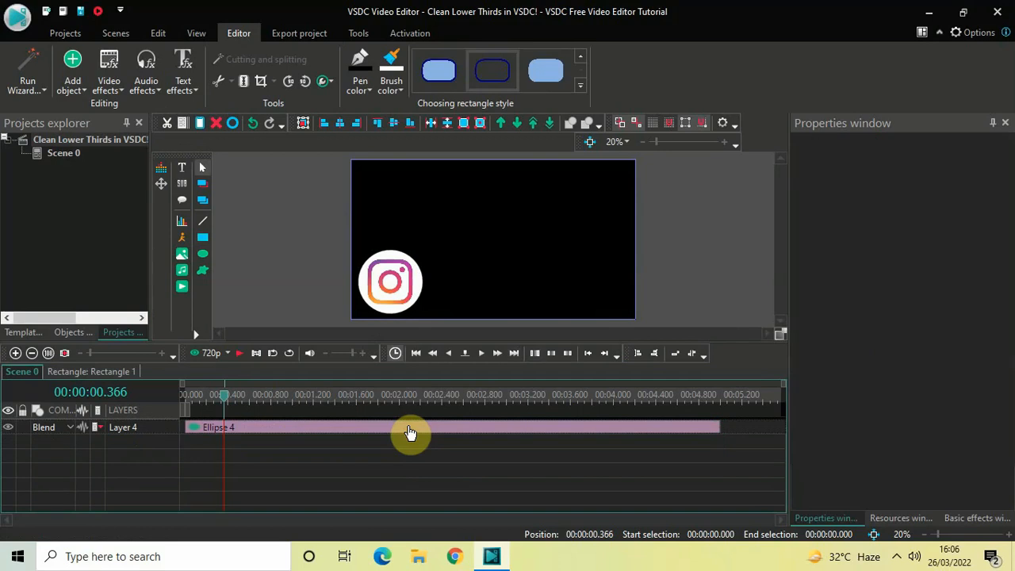
left_click(385, 434)
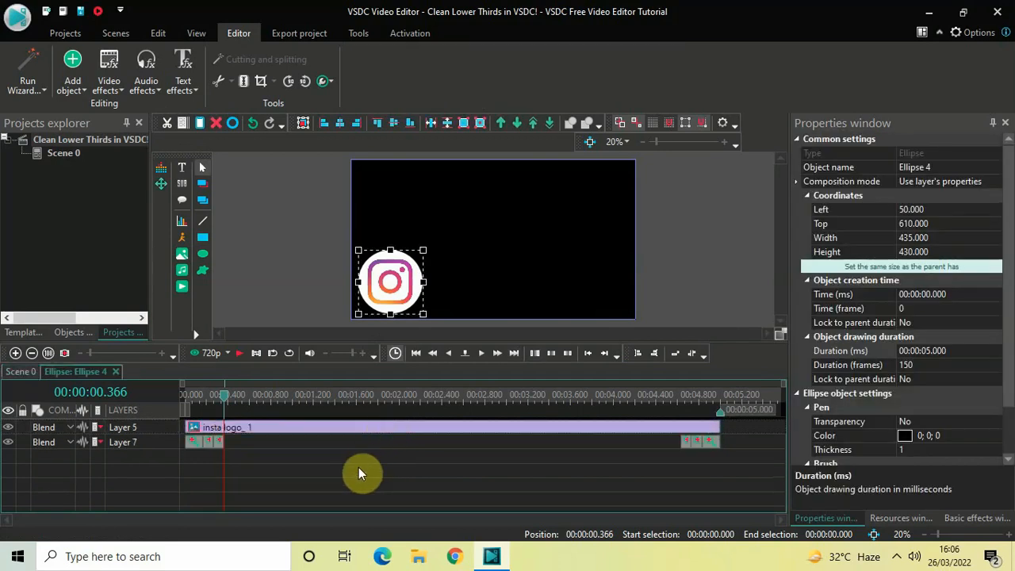
key("ctrl+v")
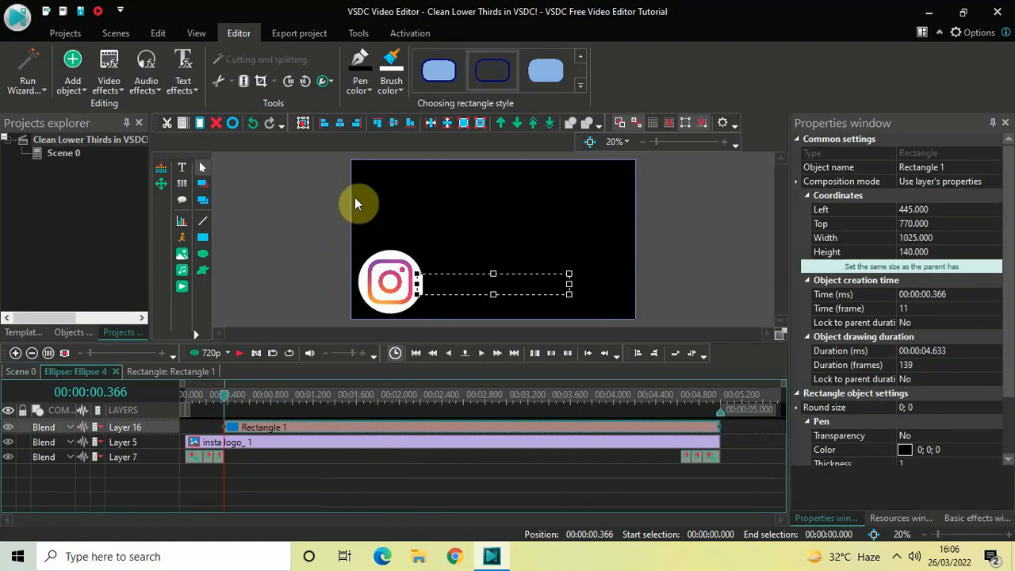
left_click(394, 123)
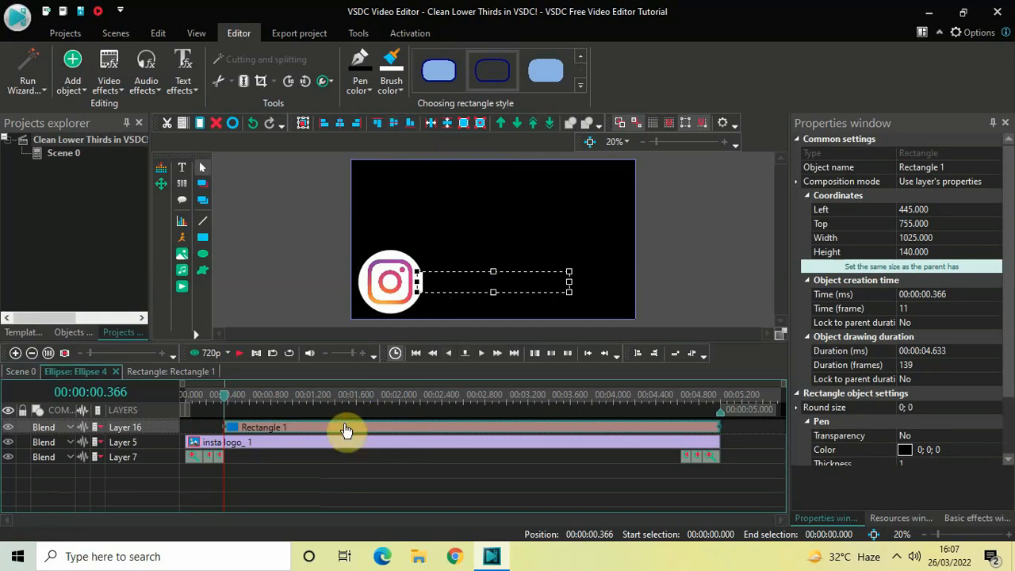
Cut the rectangle out of the ellipse, paste it into Scene 0, and place its layer beneath the ellipse's layer
key("Delete")
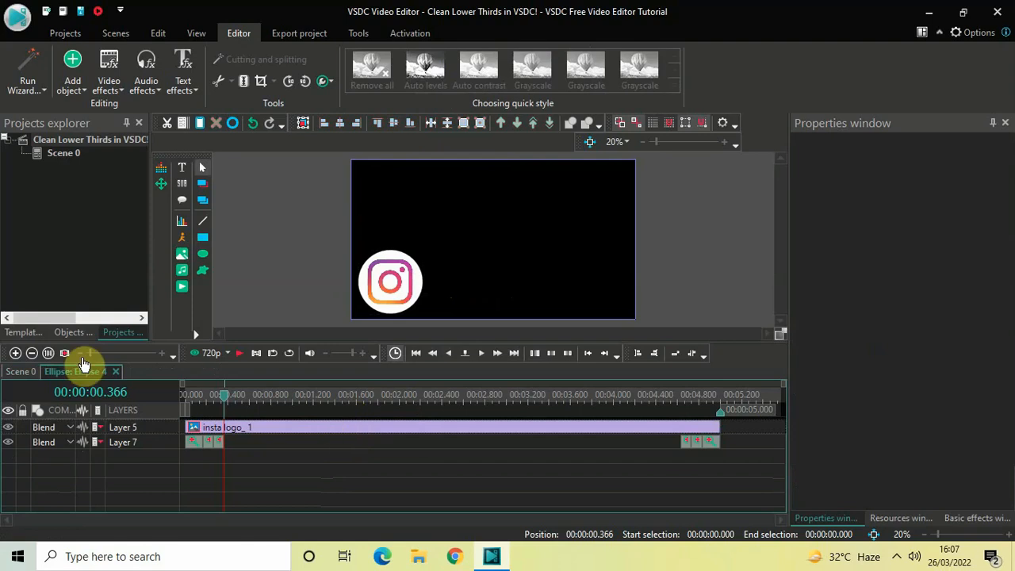
left_click(26, 377)
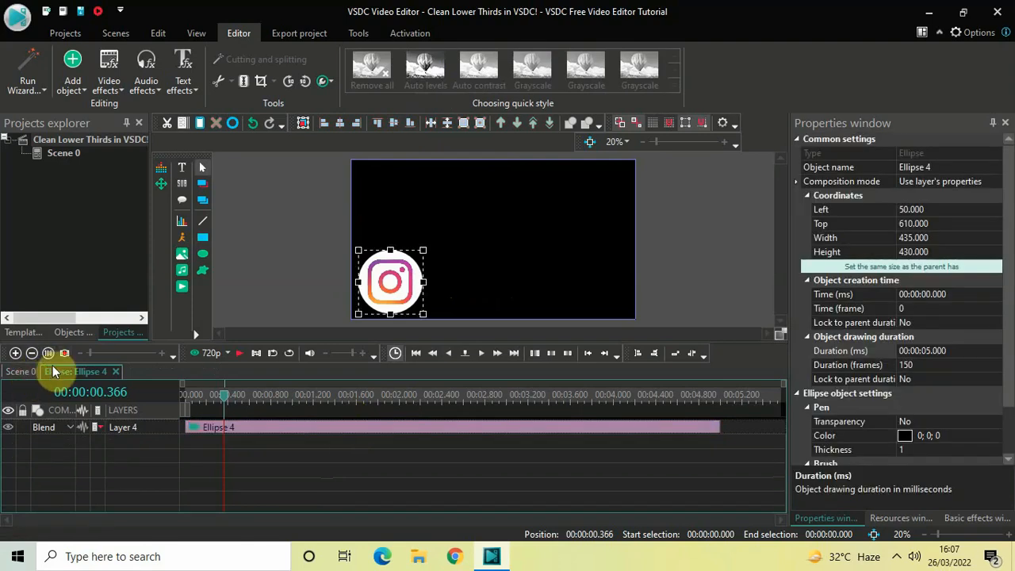
left_click(276, 472)
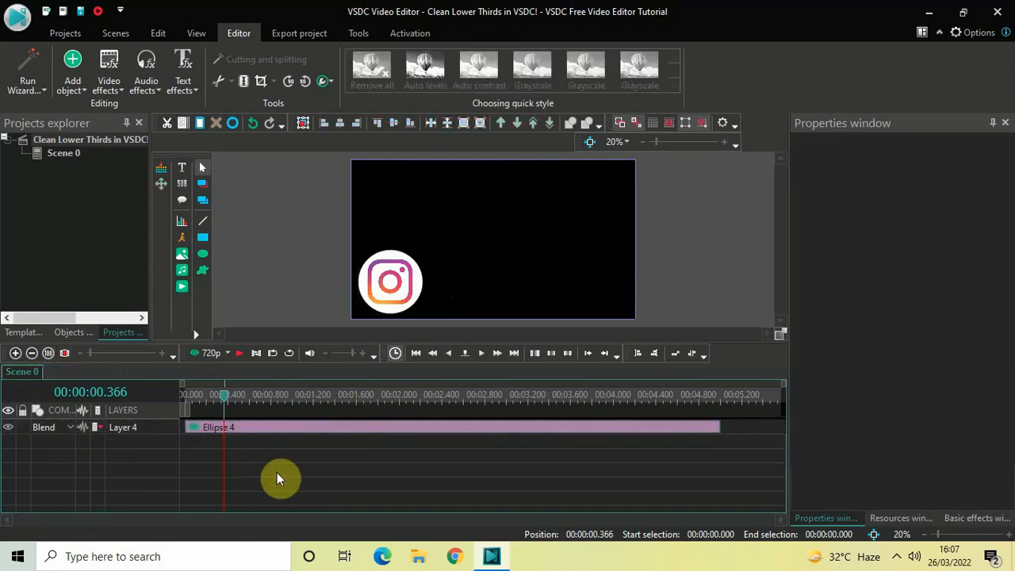
key("ctrl+z")
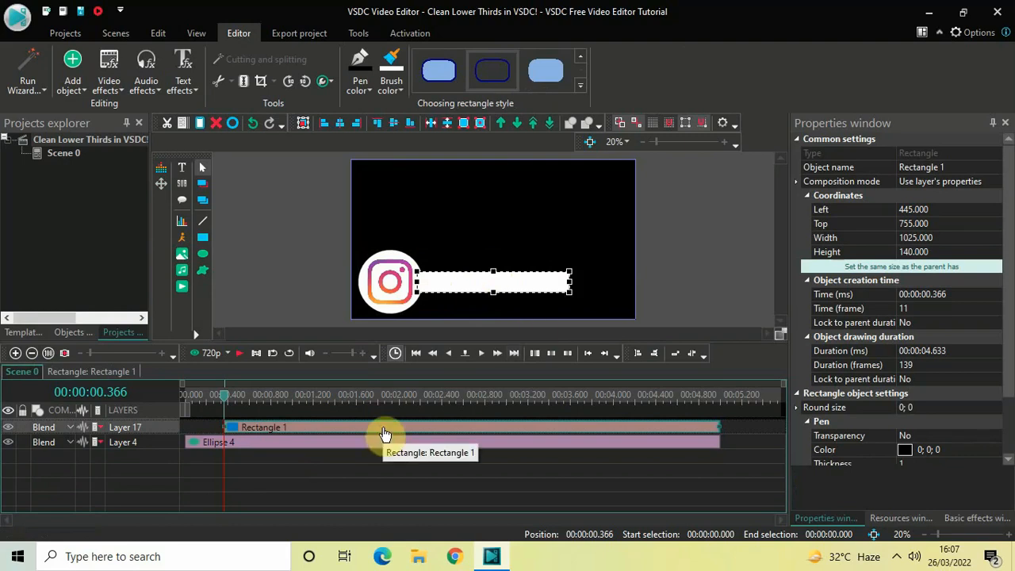
left_click_drag(385, 437, 383, 463)
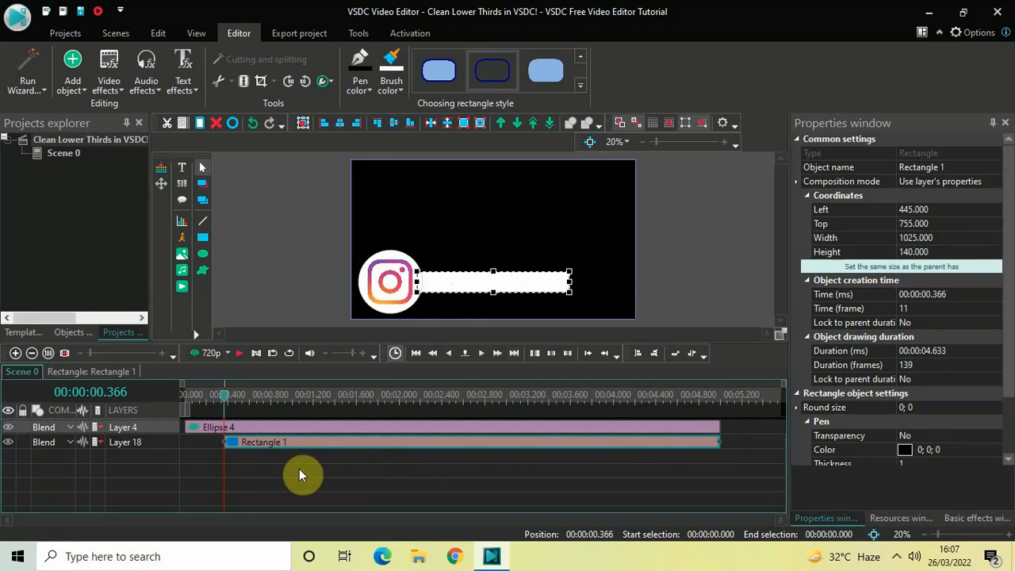
Trim the rectangle's end in Scene 0 to 00:00:04.633, where the ellipse's closing effects begin
double_click(368, 452)
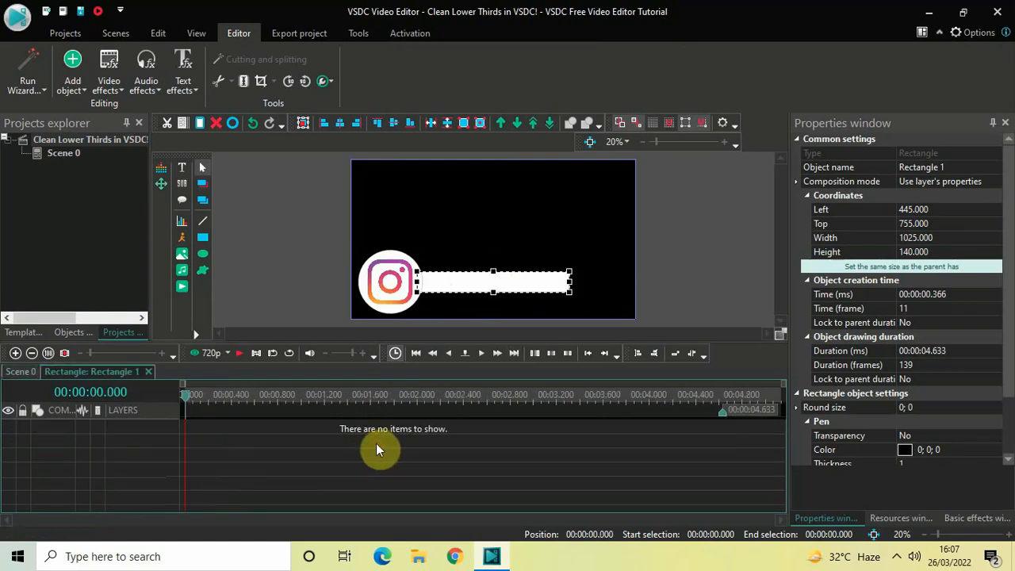
left_click(17, 372)
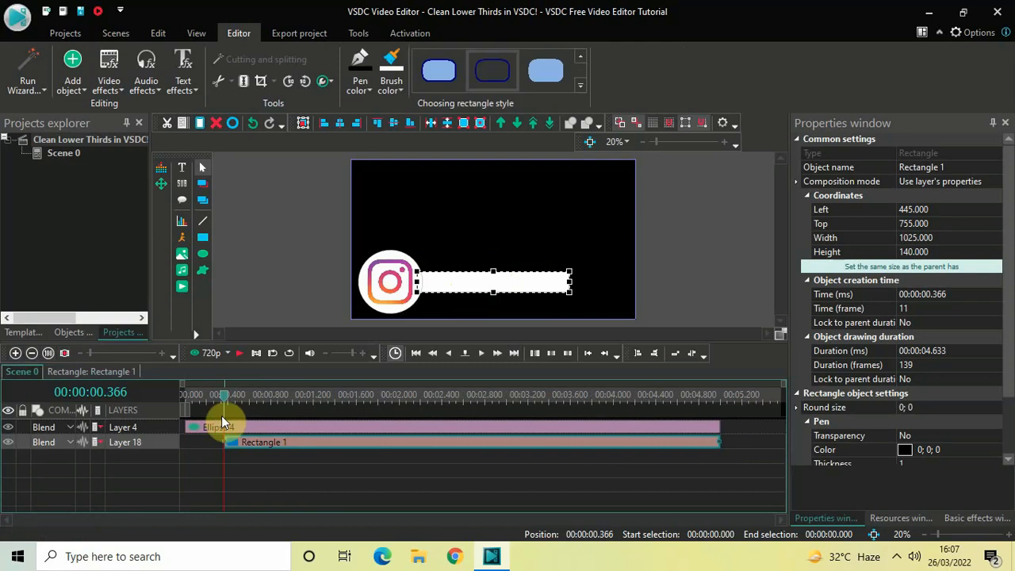
double_click(370, 426)
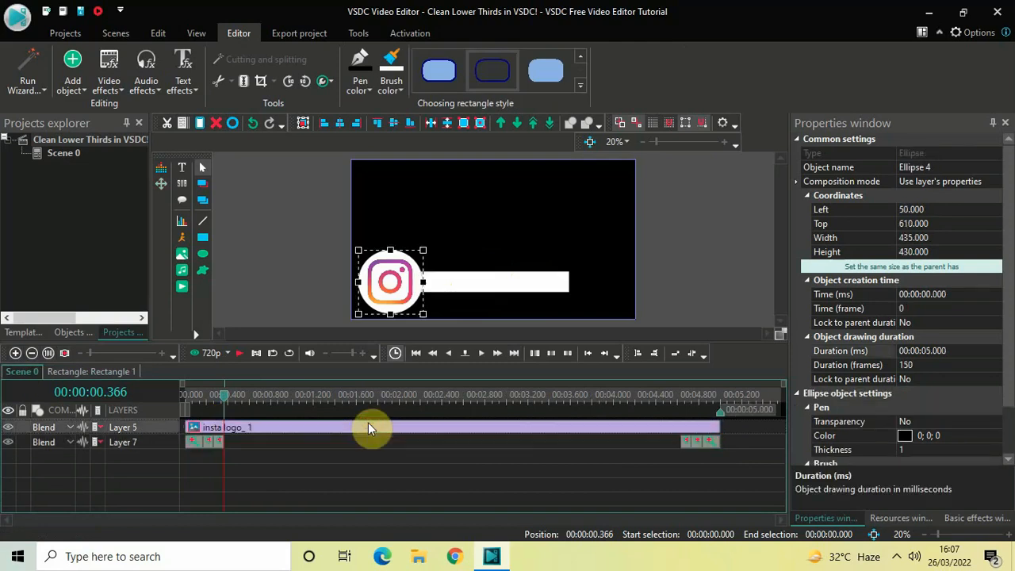
left_click(681, 394)
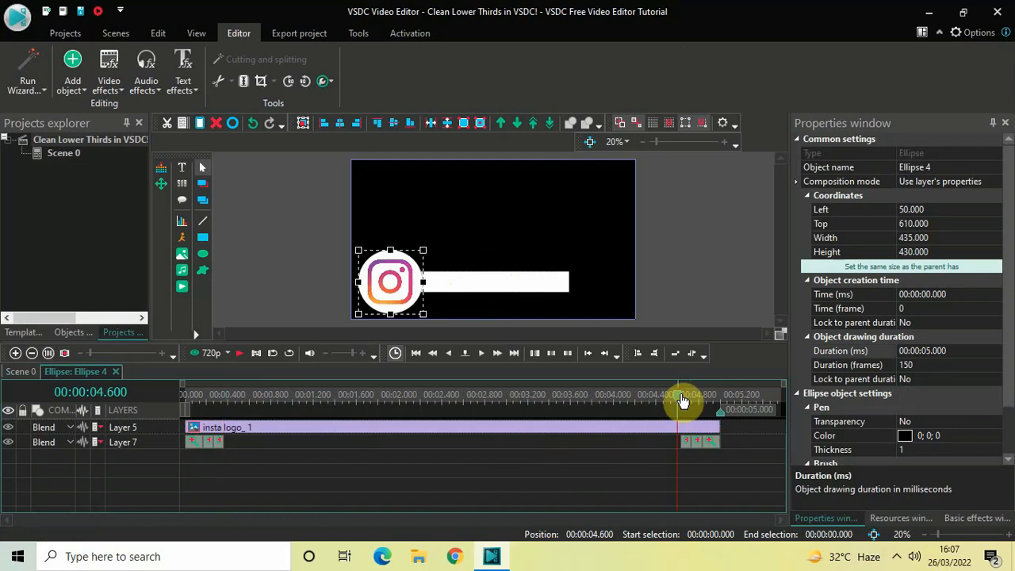
left_click_drag(682, 401, 687, 397)
left_click(16, 372)
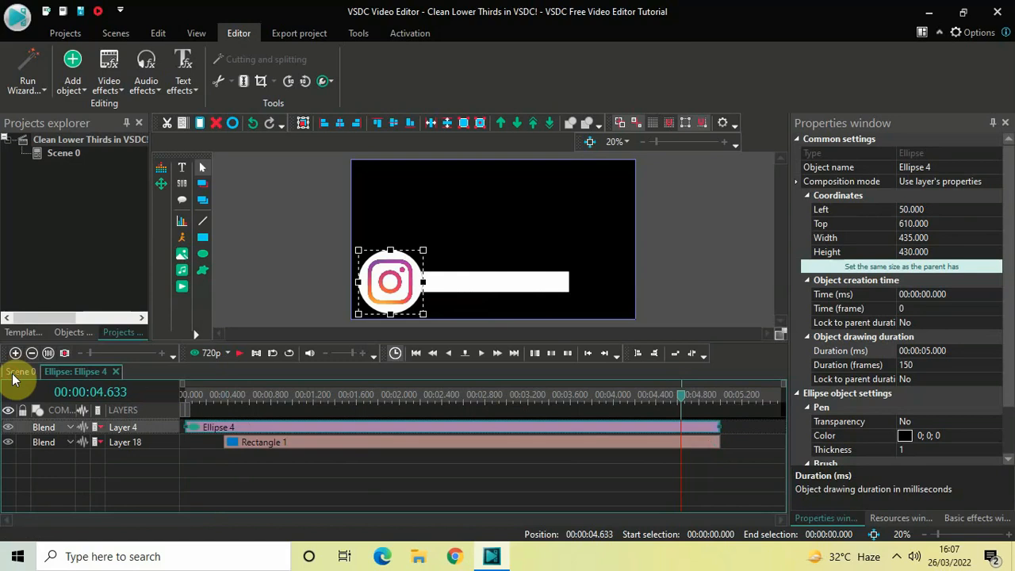
left_click(707, 442)
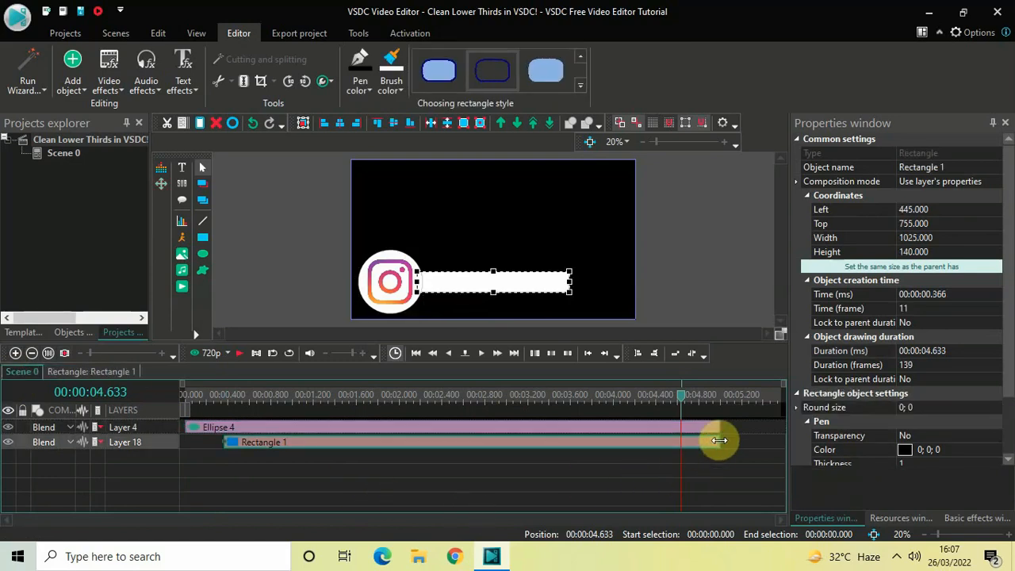
left_click_drag(720, 440, 685, 442)
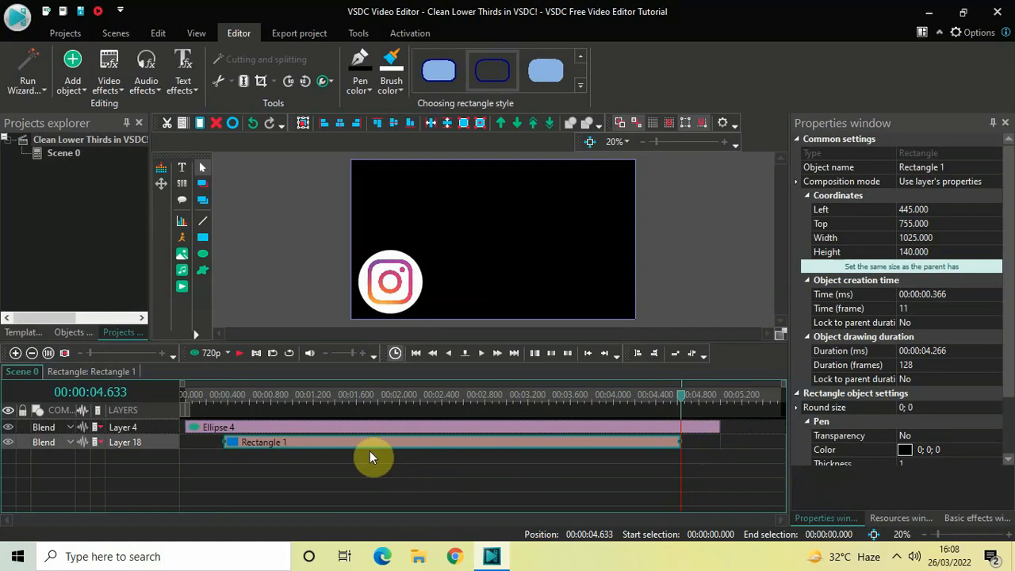
Move the cursor to 00:00:01.700 and set the rectangle's Round size to 90; 90
left_click(369, 395)
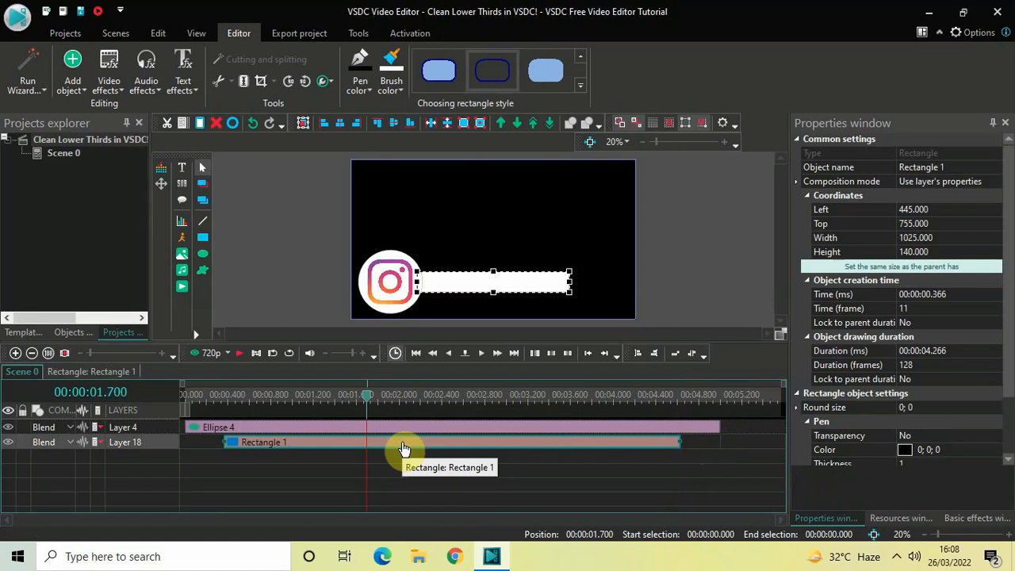
left_click(687, 285)
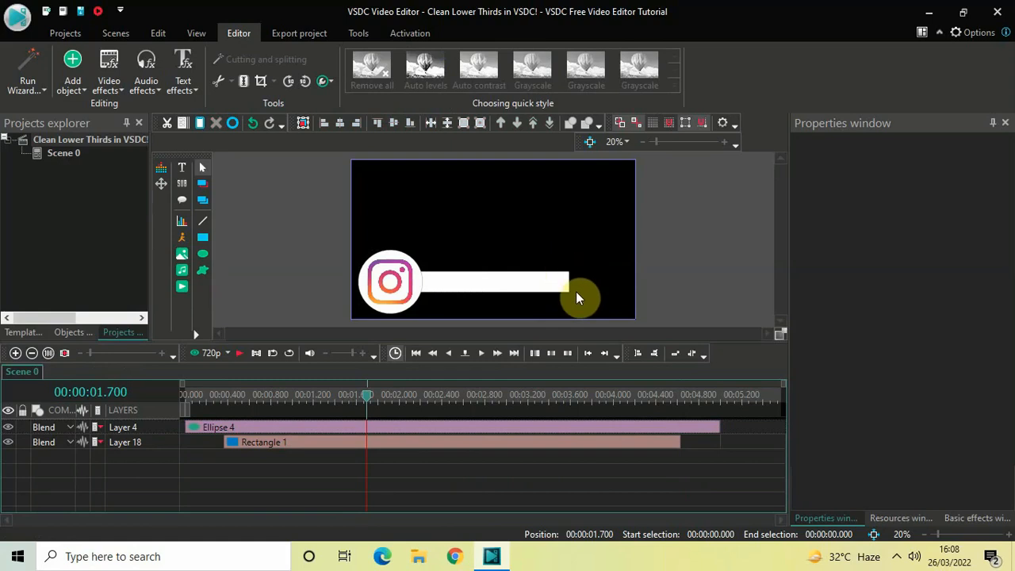
left_click(493, 445)
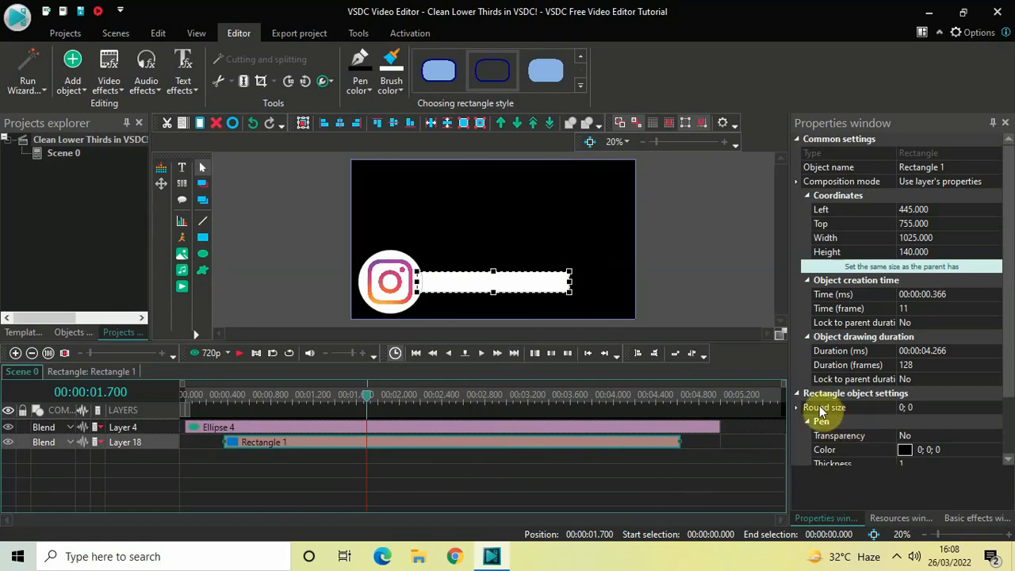
left_click(924, 408)
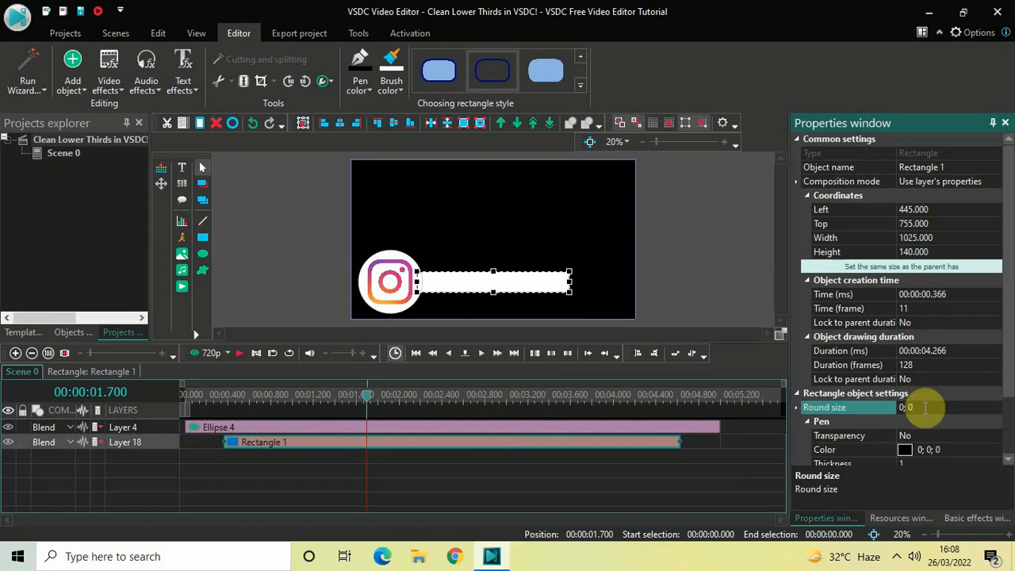
key("ctrl+a")
key("BackSpace")
type("90;")
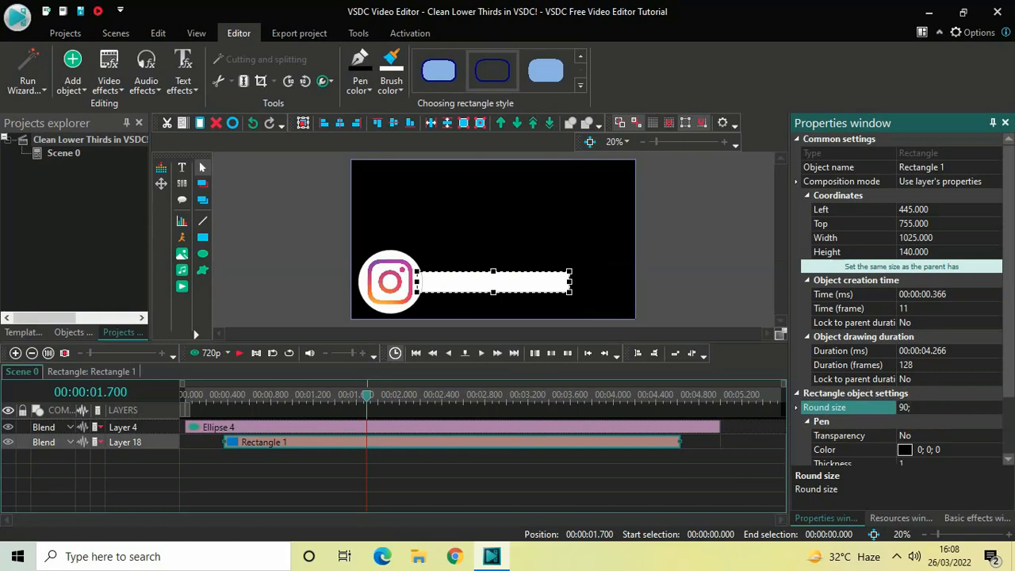
type("90")
key("Return")
left_click(724, 279)
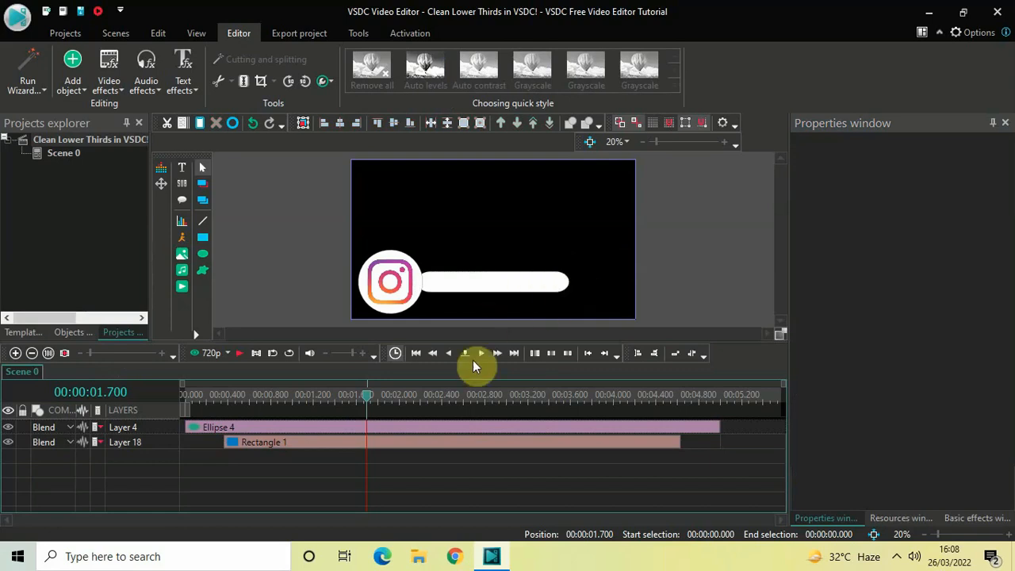
Stretch the rounded rectangle to about 1135 by 165 pixels, extending its near end behind the circular logo
left_click(448, 444)
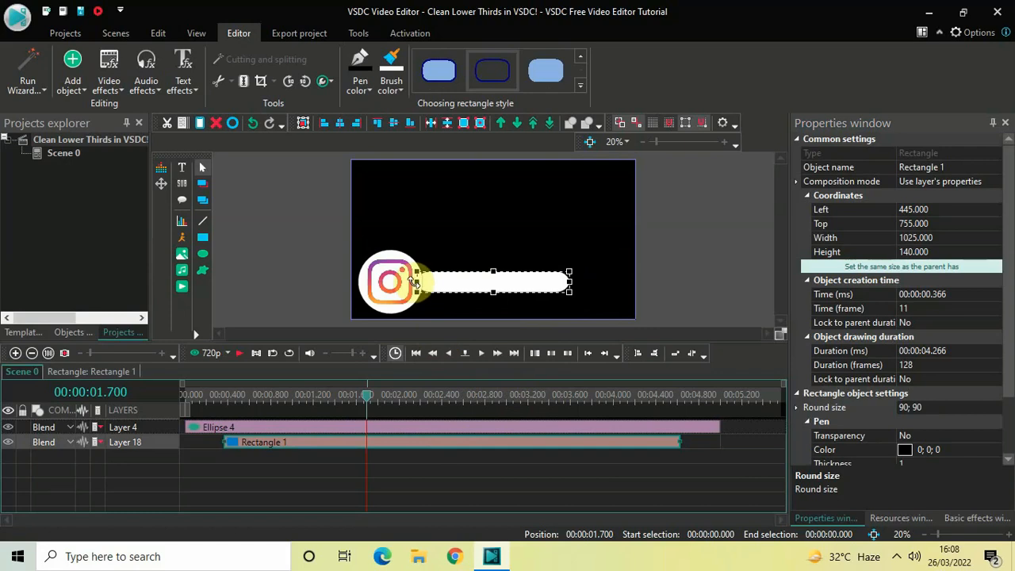
left_click_drag(419, 282, 406, 283)
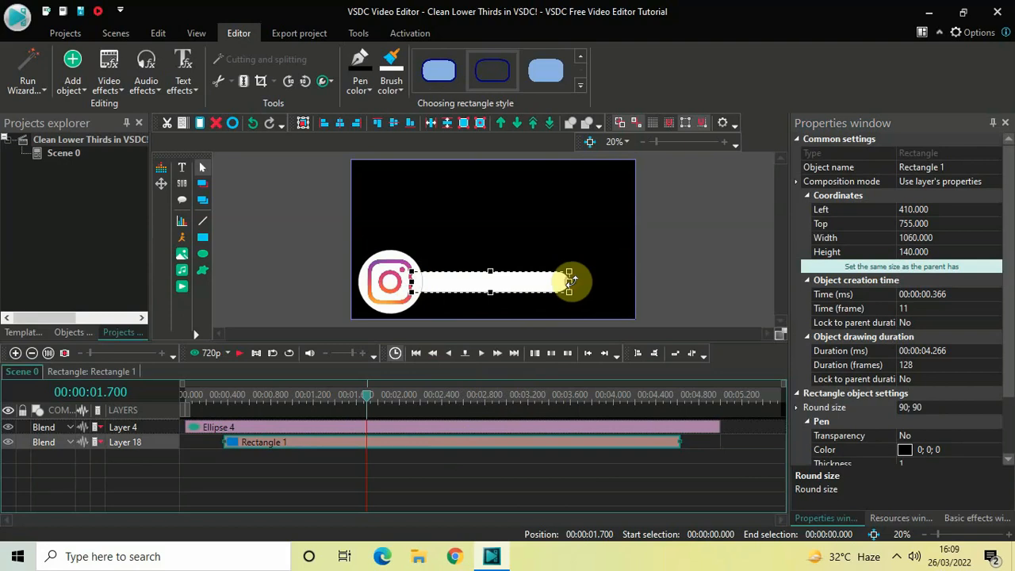
left_click_drag(570, 280, 581, 281)
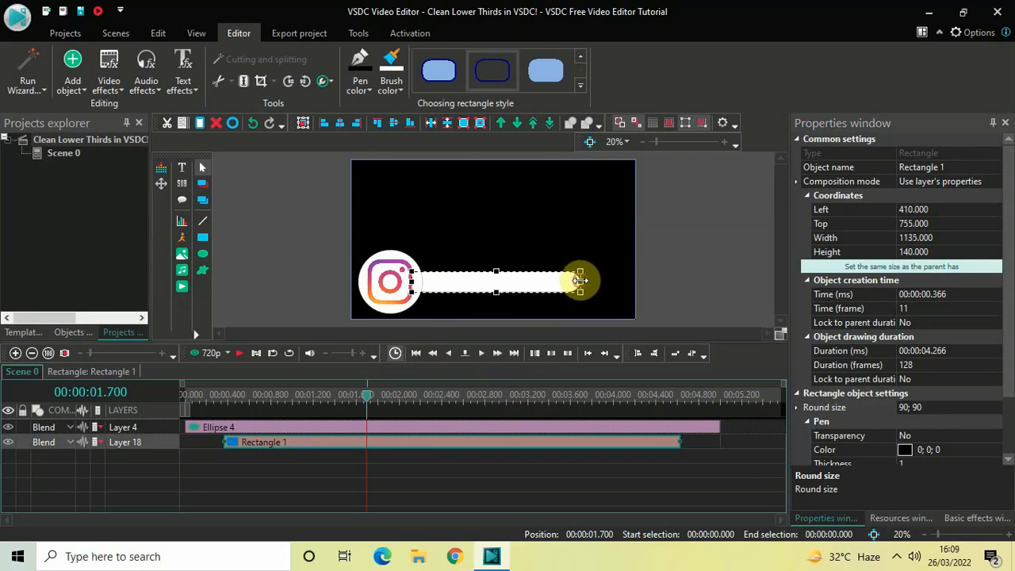
left_click(677, 282)
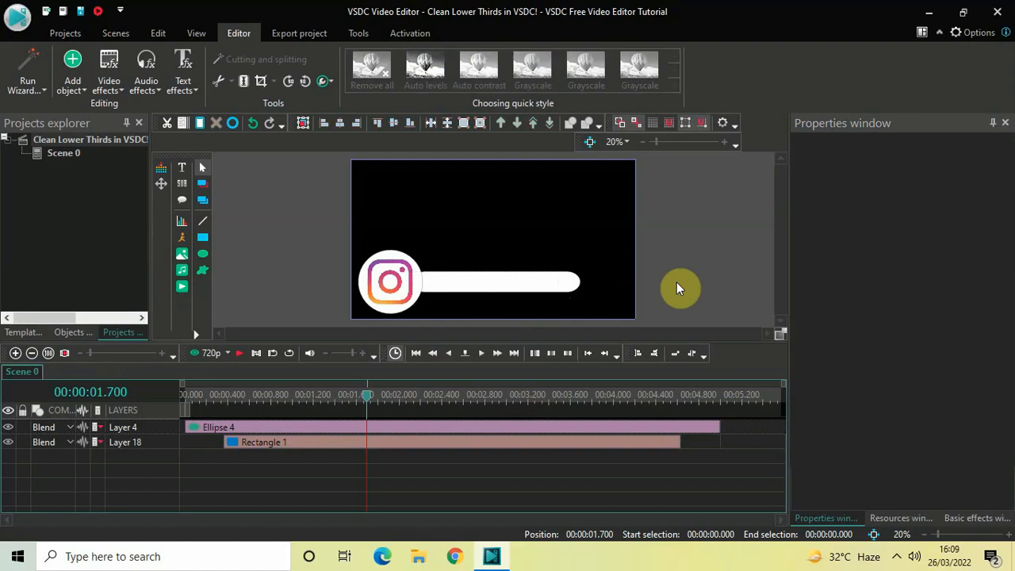
left_click(519, 290)
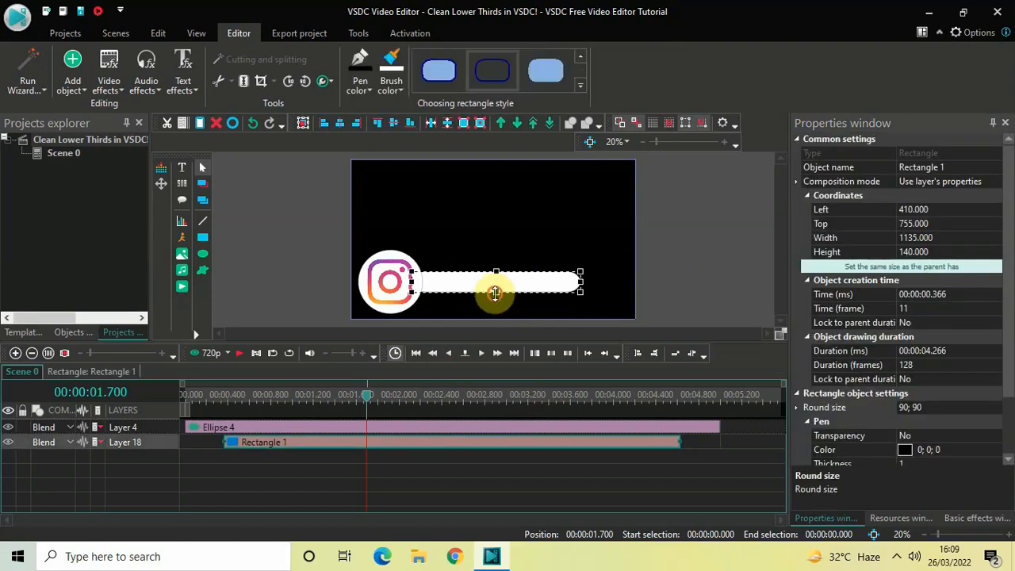
left_click_drag(495, 292, 495, 296)
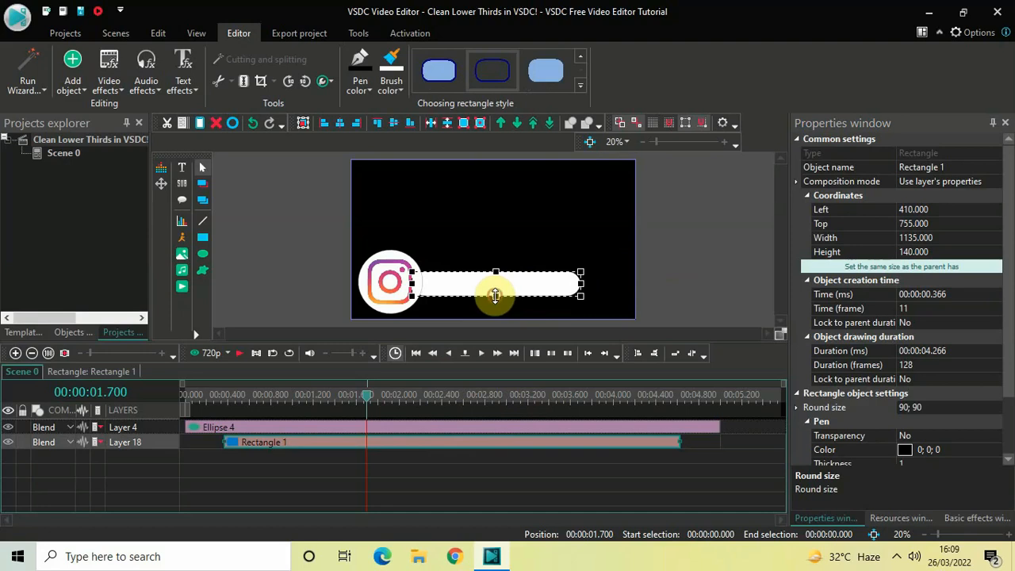
left_click(668, 272)
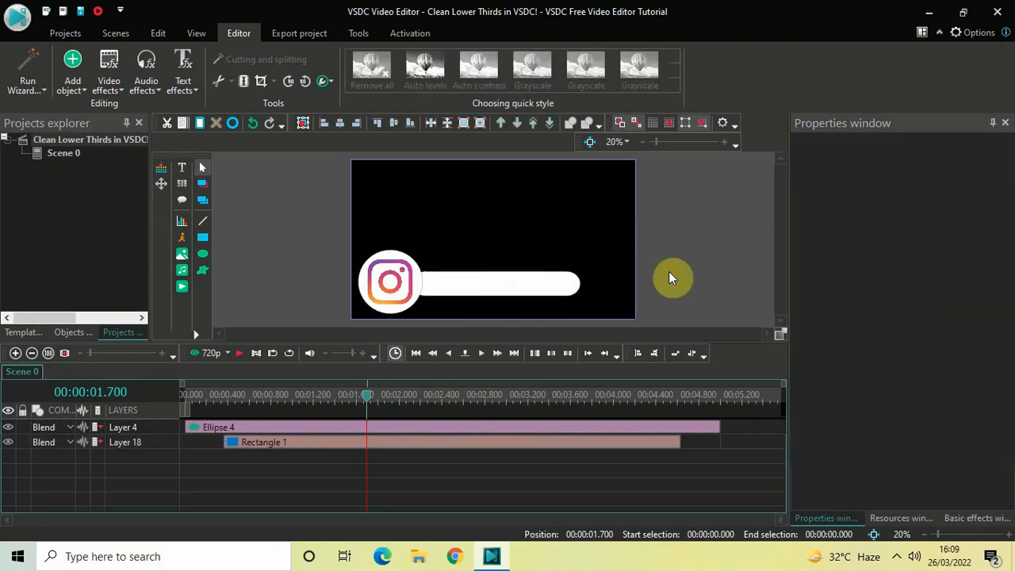
left_click(491, 287)
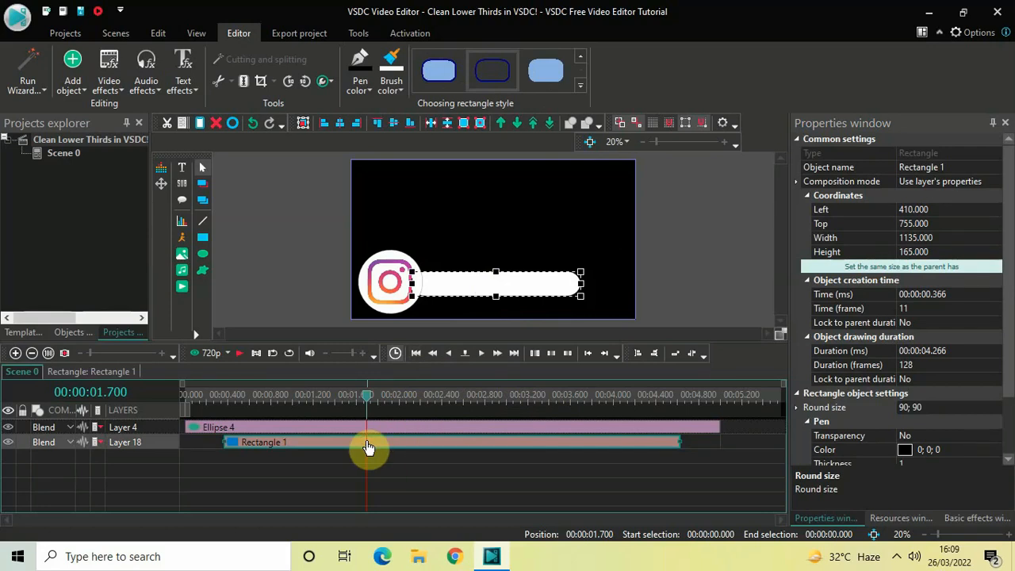
Place the cursor at 00:00:00.366 and check it inside the ellipse against the end of the opening Zoom effects, returning to Scene 0
left_click(226, 395)
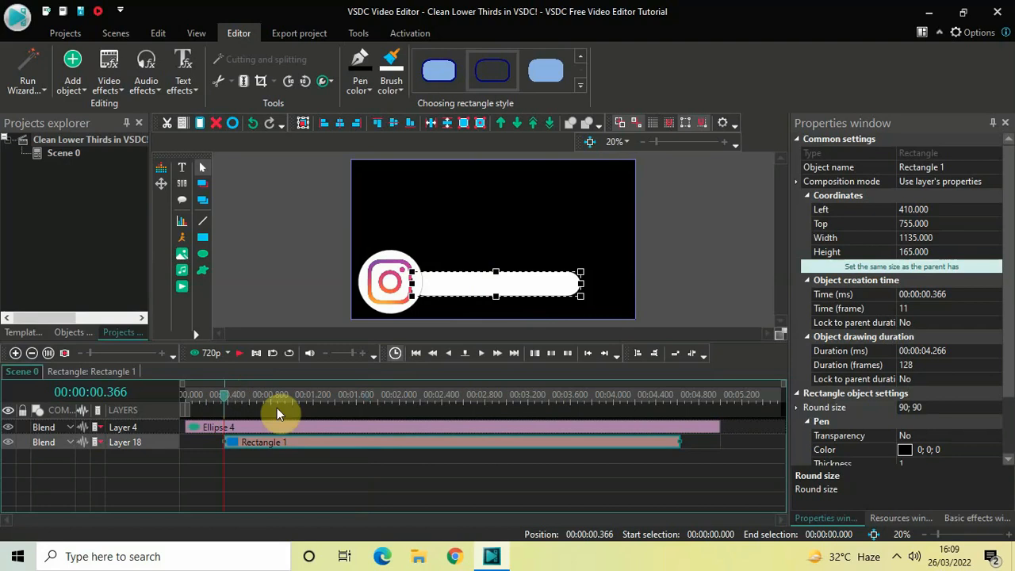
left_click(292, 431)
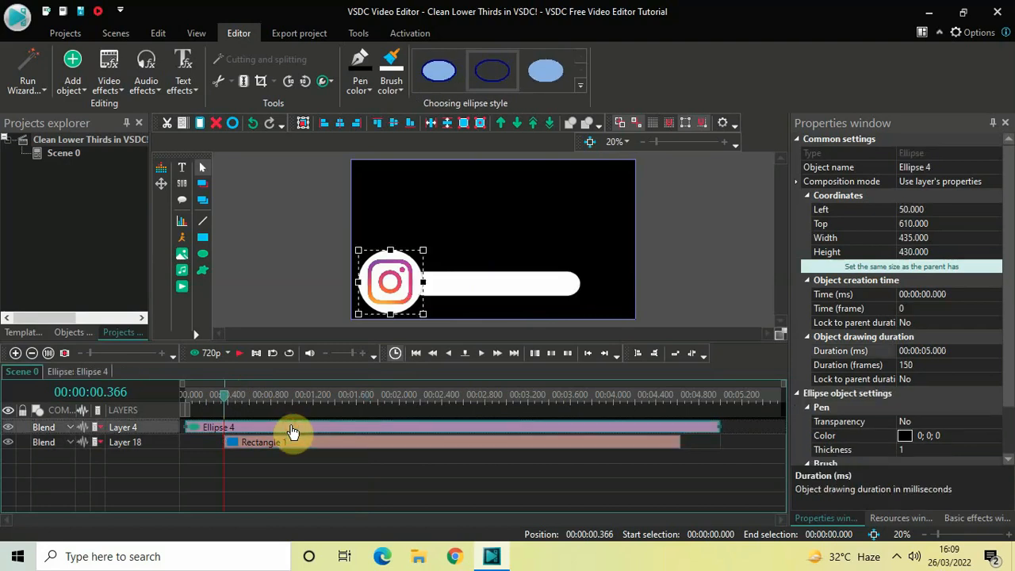
double_click(291, 428)
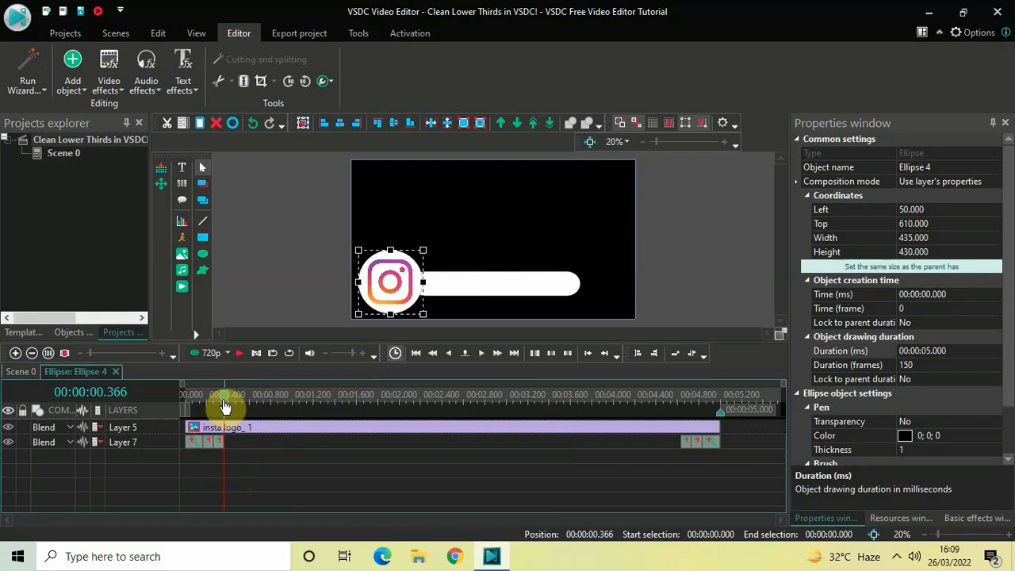
left_click(11, 376)
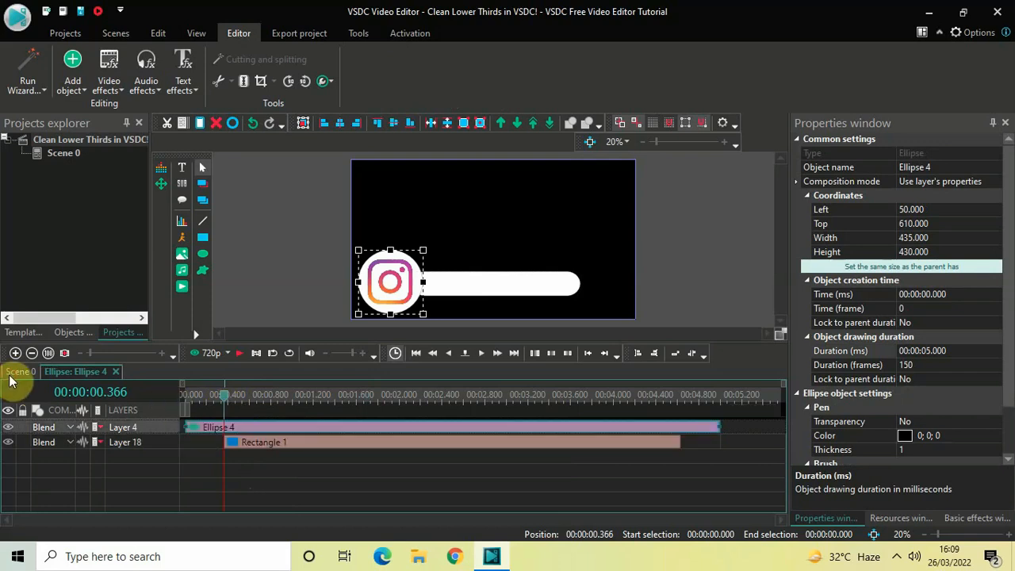
Move the rounded rectangle from Scene 0 into the ellipse by cutting and pasting it at the cursor, and centre it vertically there
left_click(267, 450)
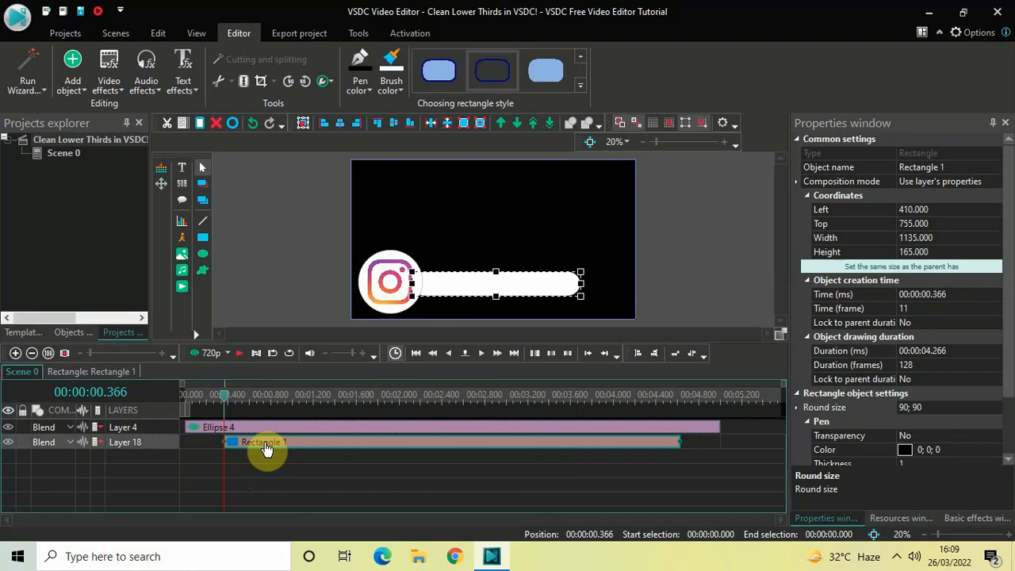
key("Delete")
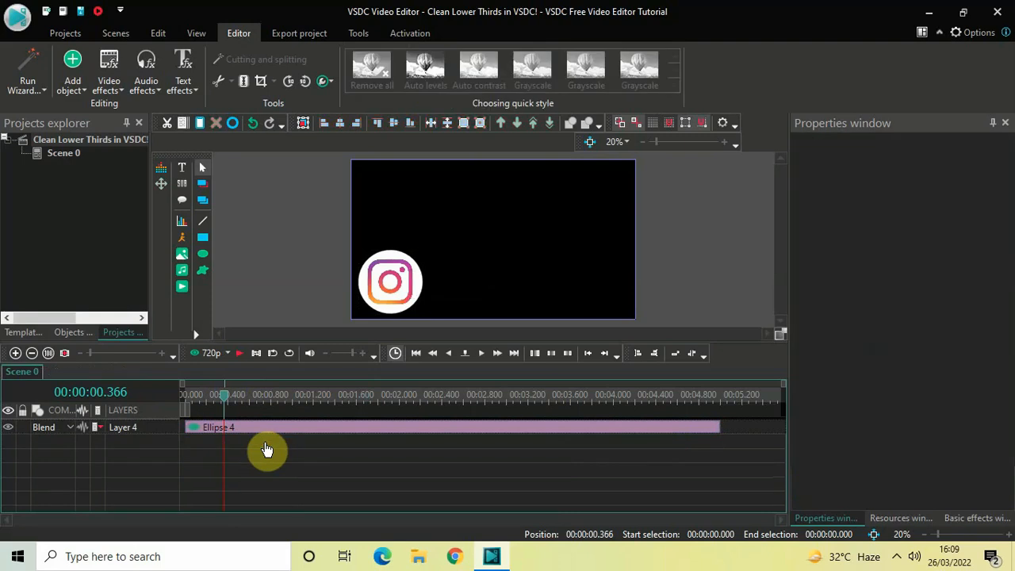
double_click(271, 427)
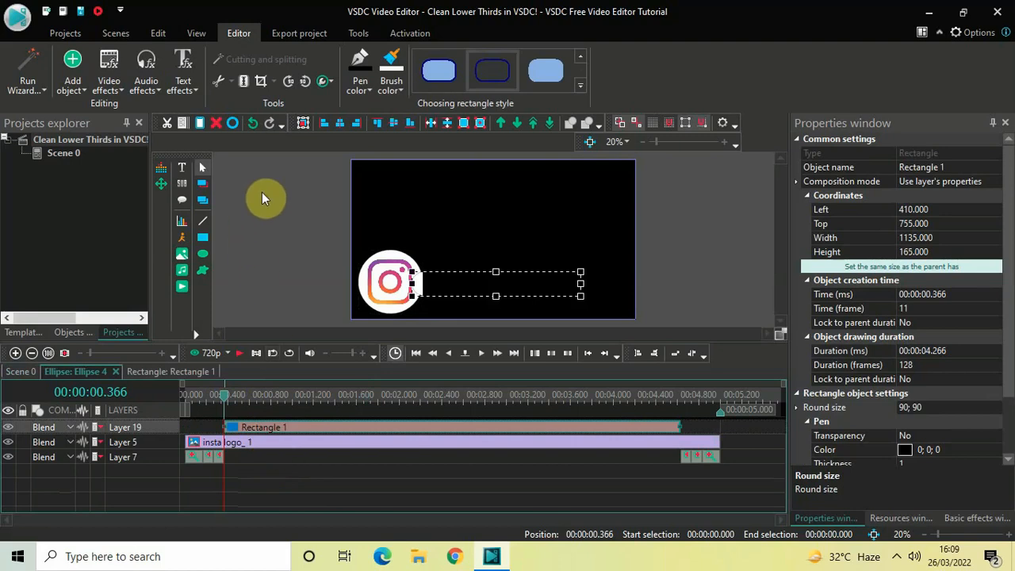
left_click(392, 127)
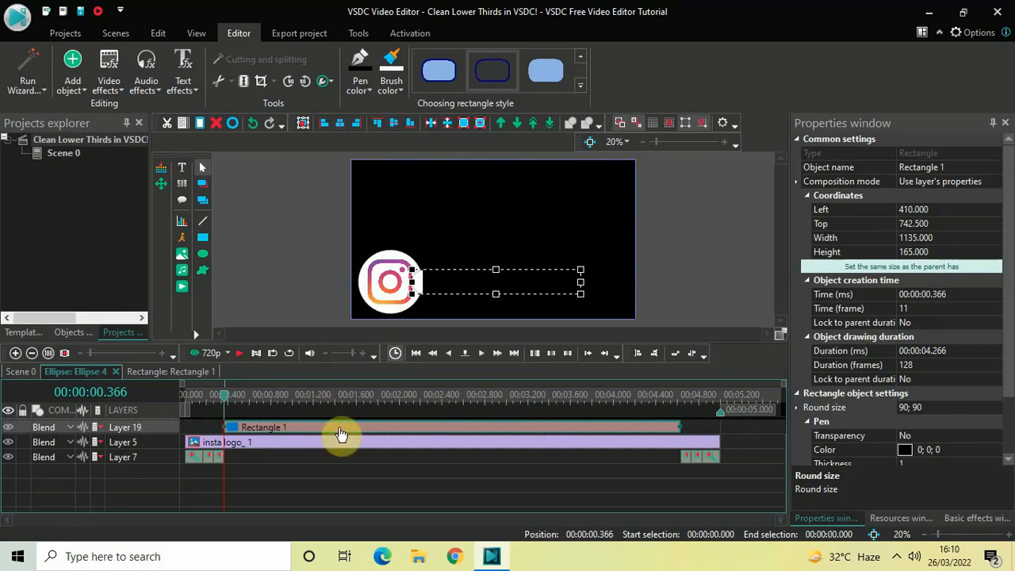
Move the rounded rectangle out of the ellipse back into Scene 0, and place its layer below the ellipse's layer
key("Delete")
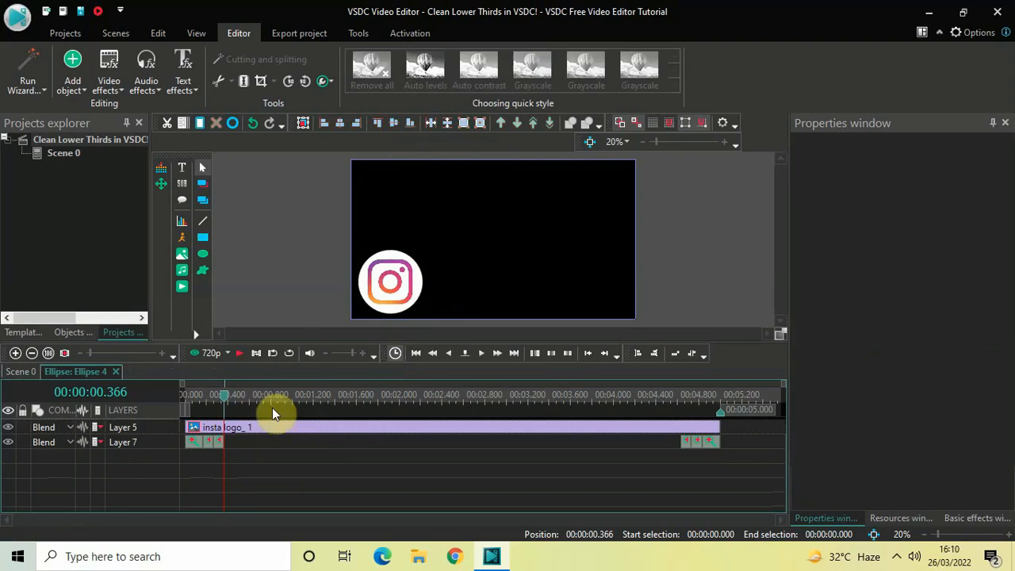
left_click(22, 372)
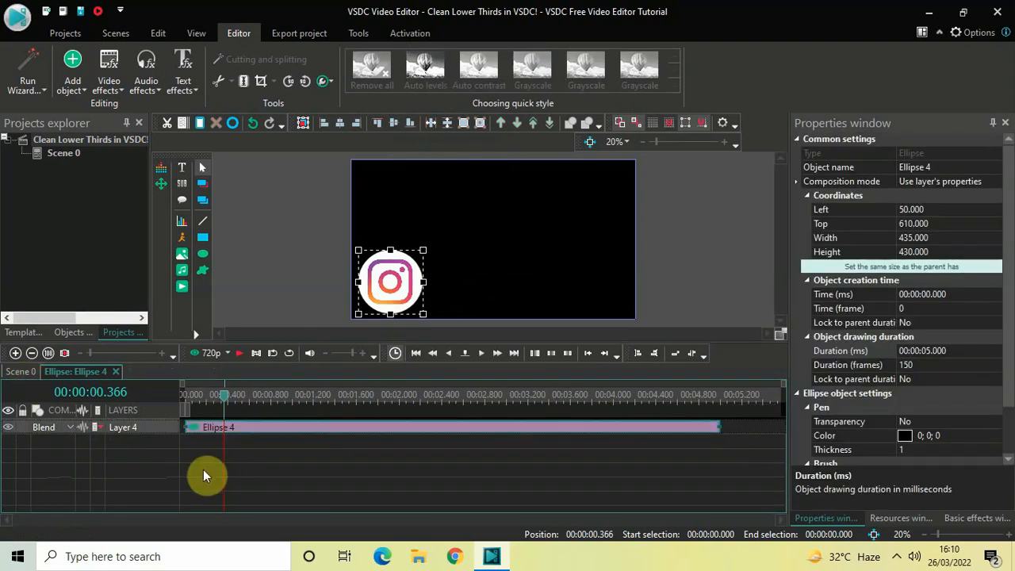
left_click(241, 459)
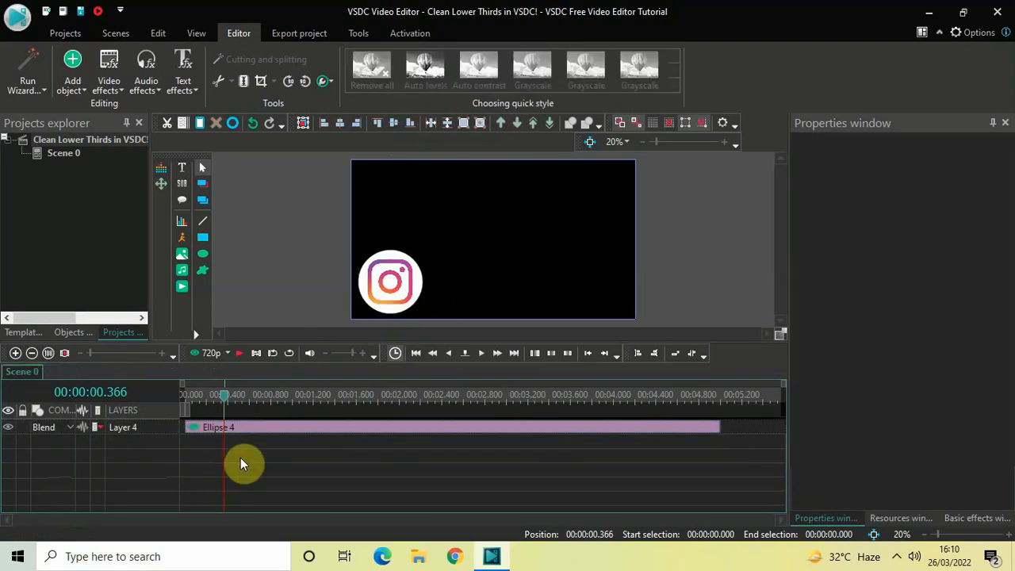
key("ctrl+z")
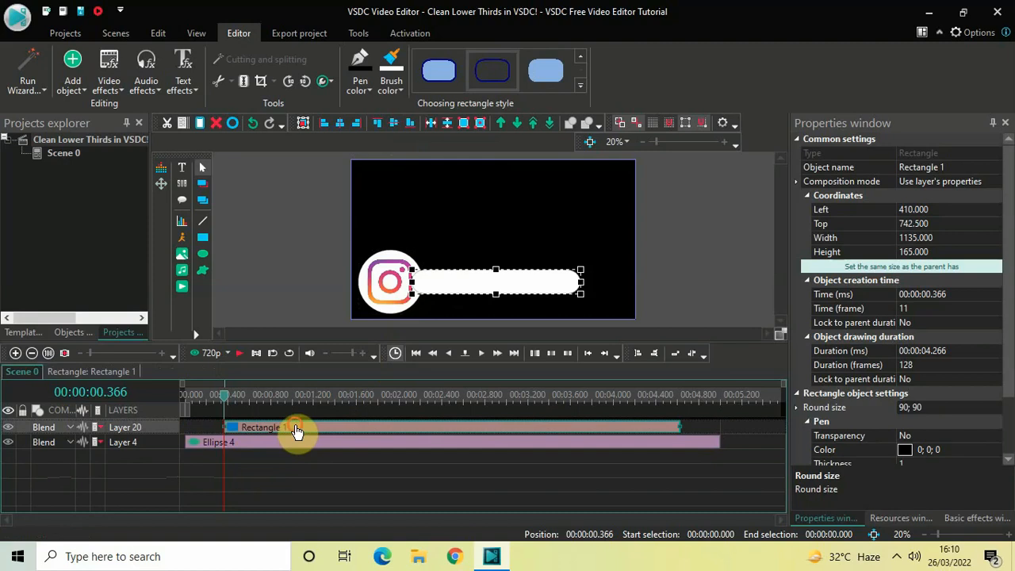
left_click_drag(294, 431, 296, 464)
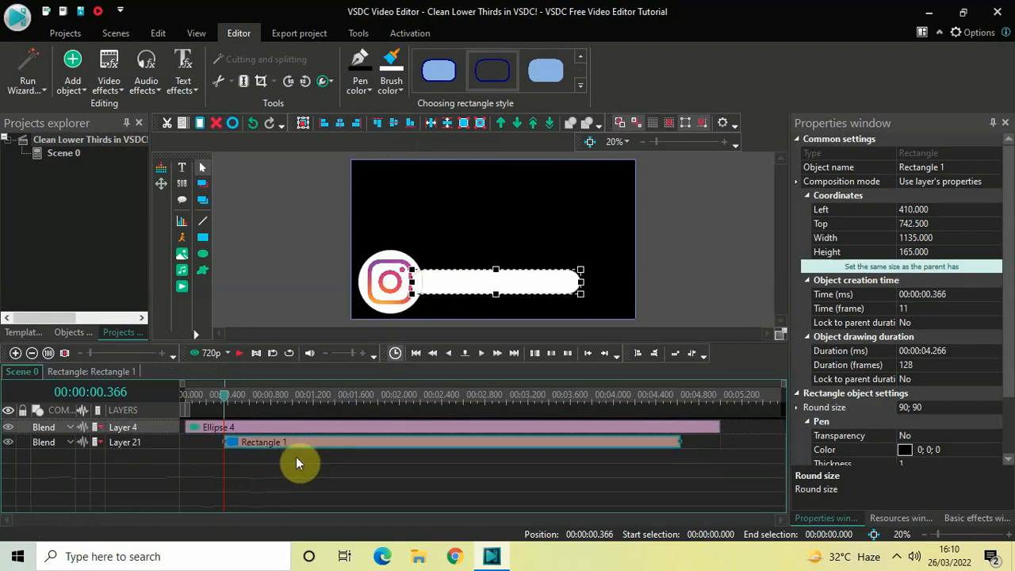
left_click(346, 472)
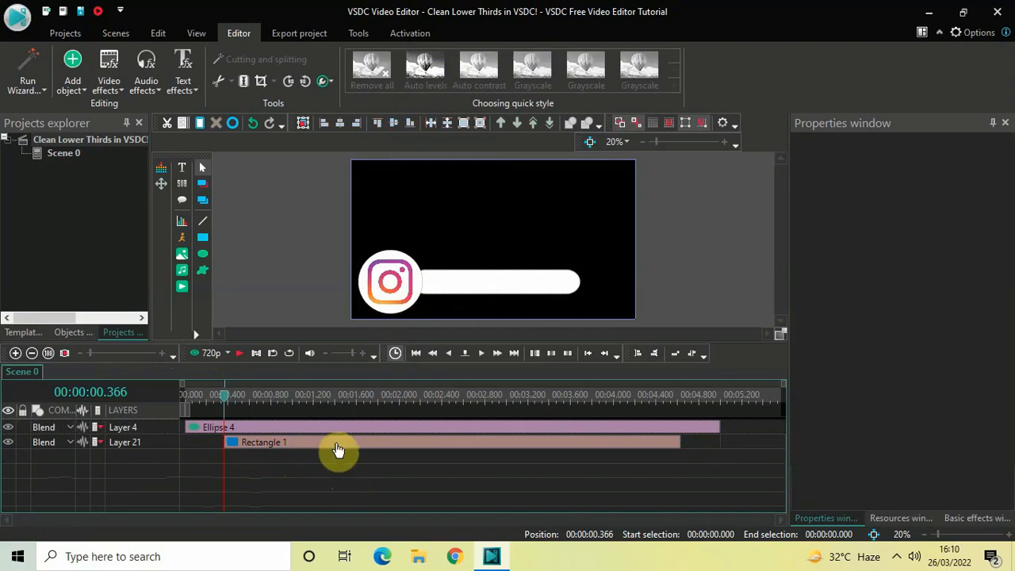
Add a Push transition inside the rounded rectangle, positioned to the end of the scene on a new layer
left_click(336, 442)
double_click(336, 444)
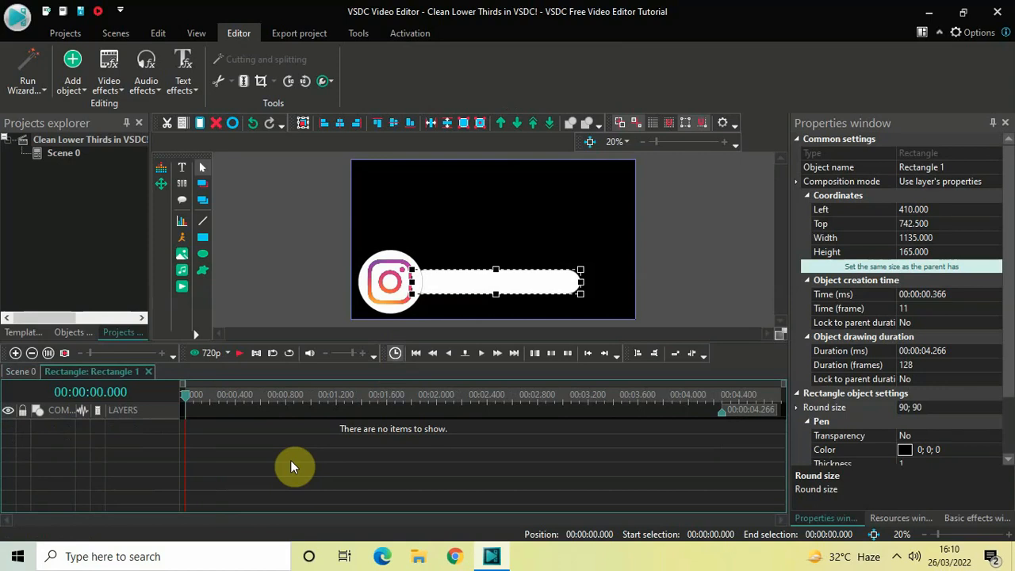
left_click(109, 75)
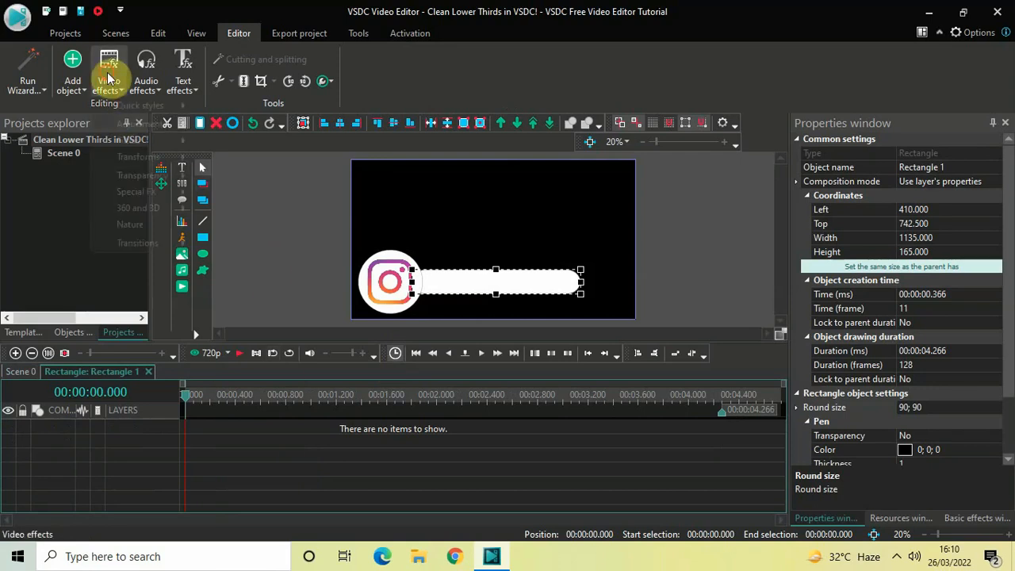
mouse_move(153, 242)
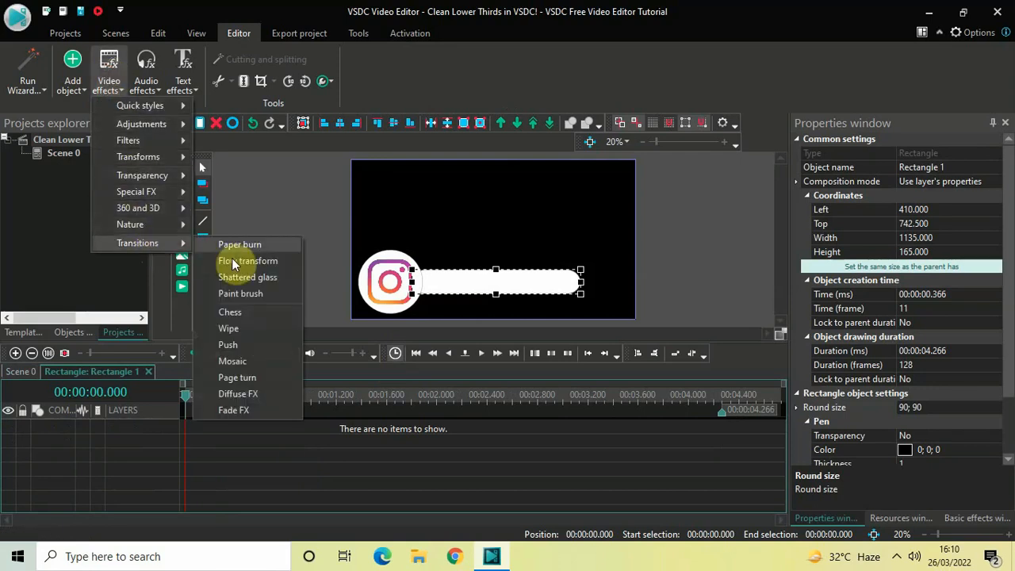
left_click(251, 346)
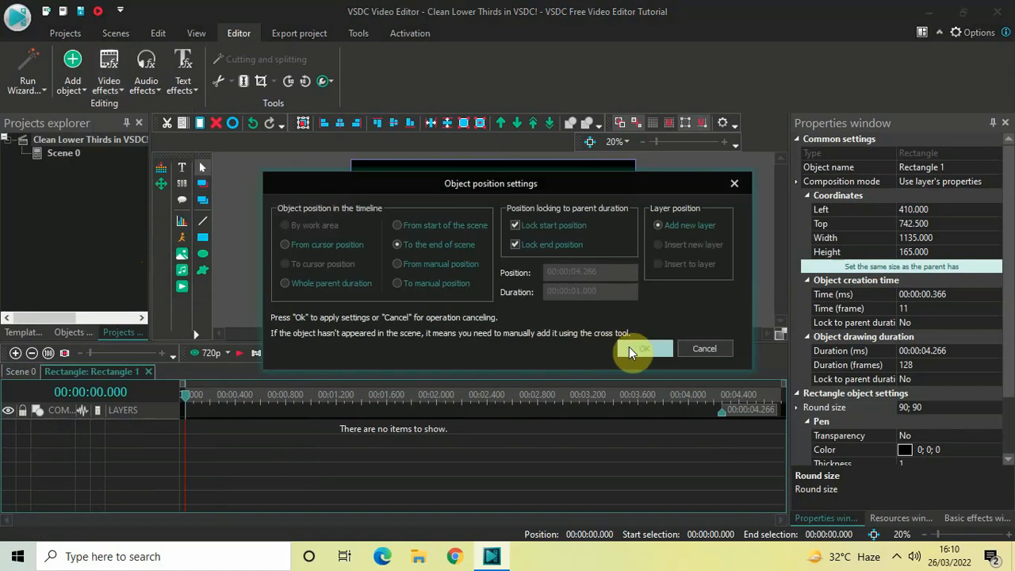
left_click(638, 348)
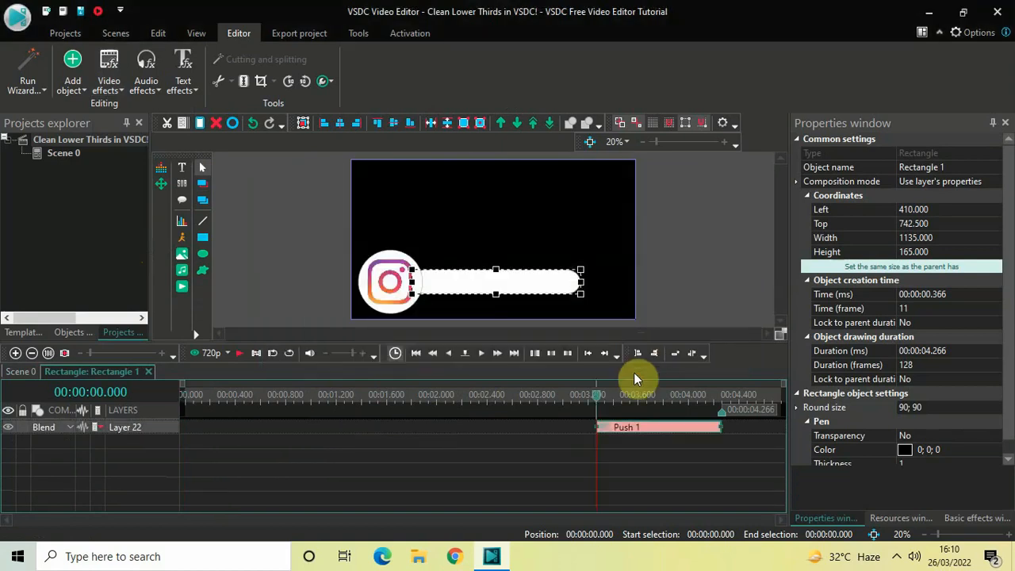
Set the Push effect's duration to 00:00:00.500 and move the effect and the cursor to the start of the rectangle's timeline
left_click(641, 432)
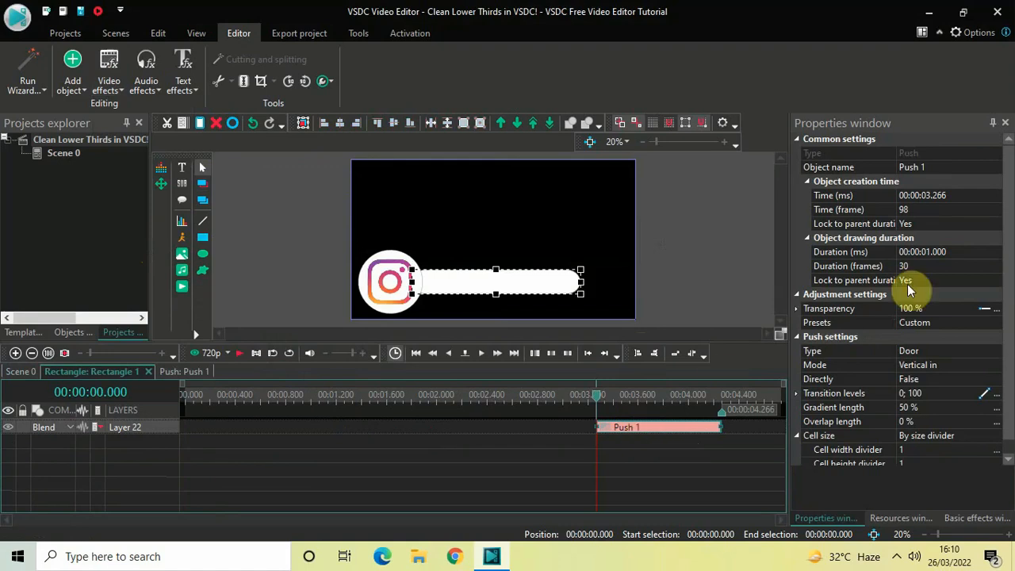
left_click(964, 257)
key("BackSpace")
key("BackSpace")
key("BackSpace")
key("BackSpace")
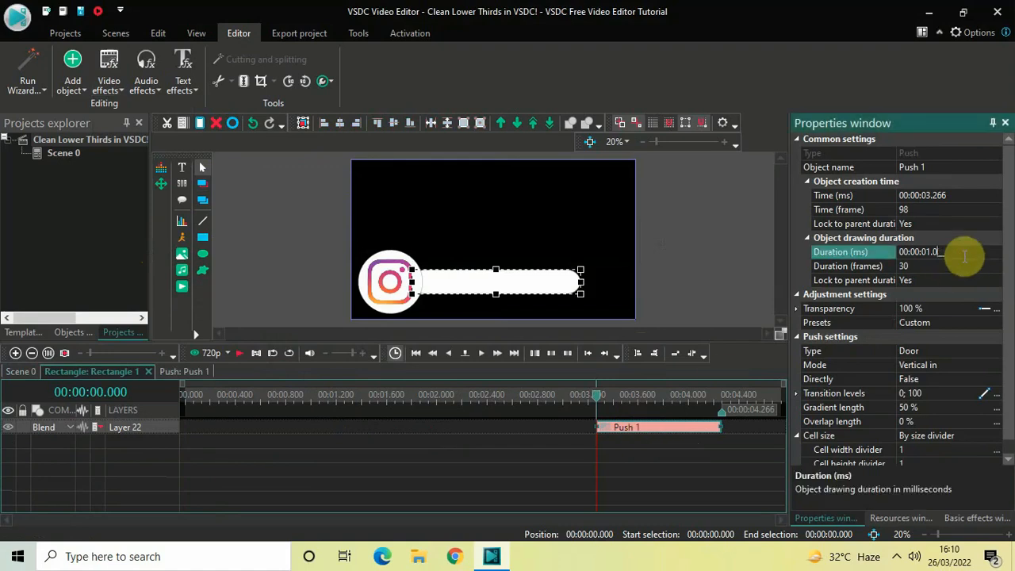
type("0.500")
key("Return")
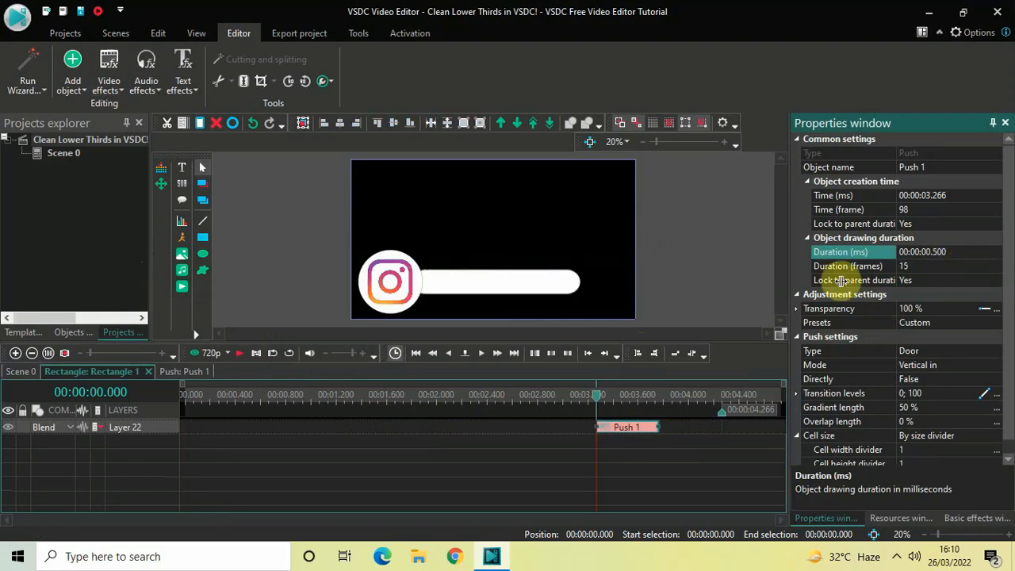
left_click_drag(624, 436, 177, 374)
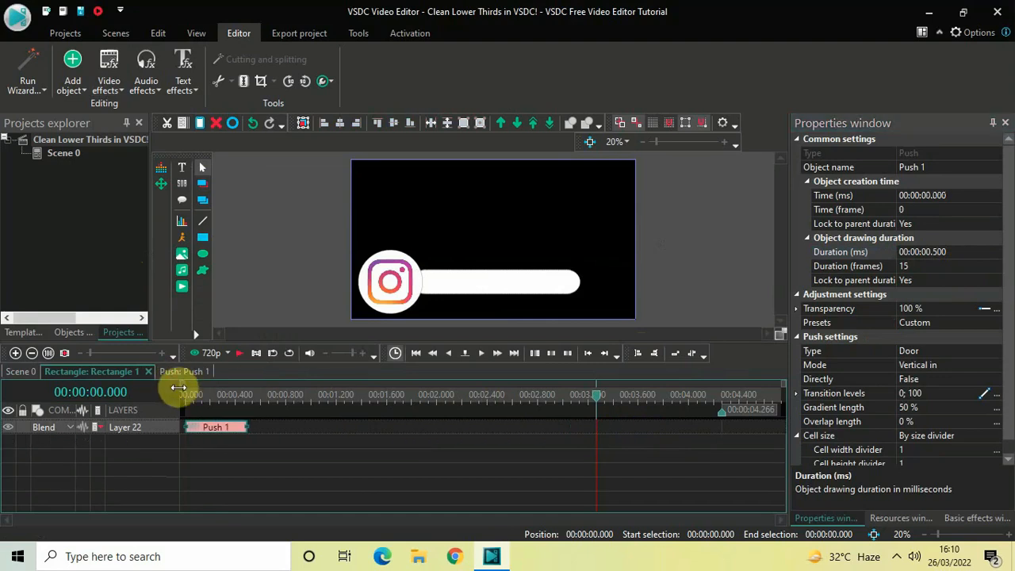
left_click(181, 395)
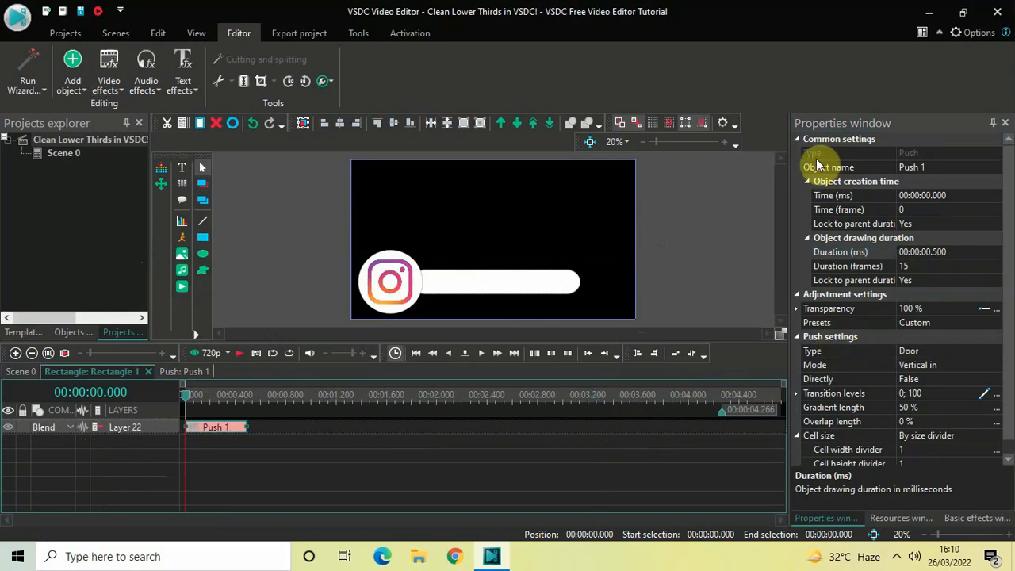
Set the opening Push effect's Type to Side and Directly to True
left_click(834, 353)
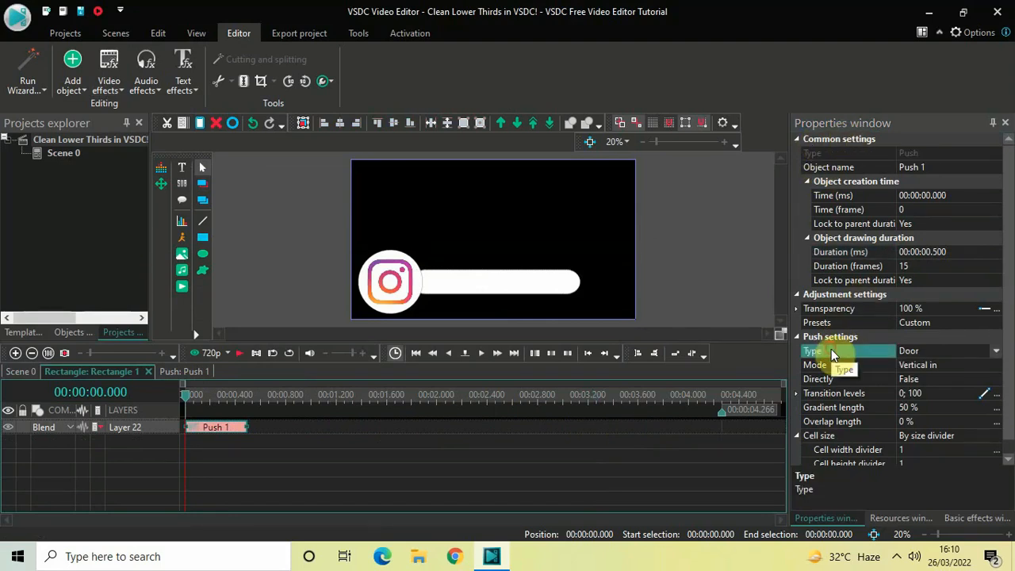
left_click(996, 351)
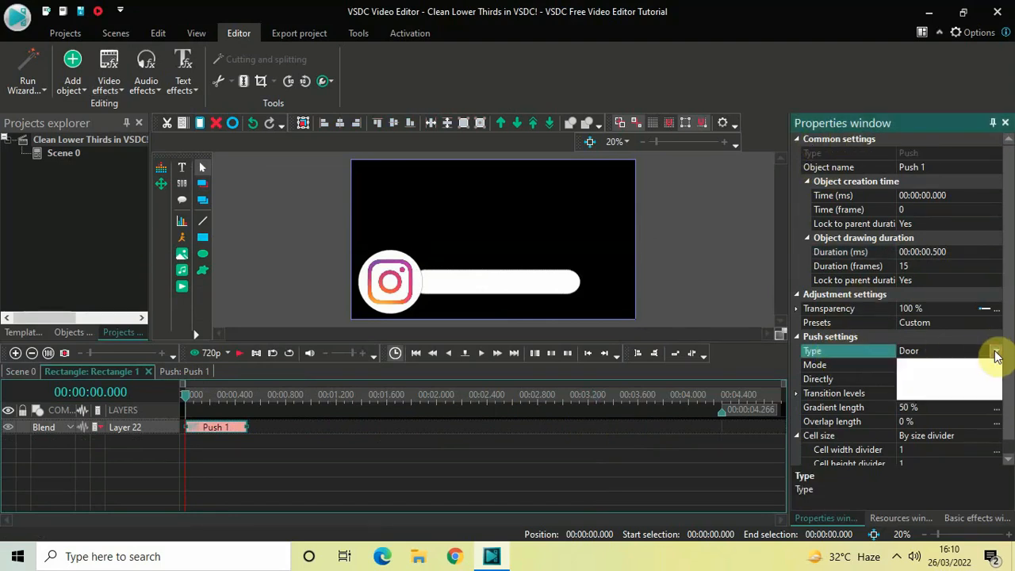
left_click(946, 378)
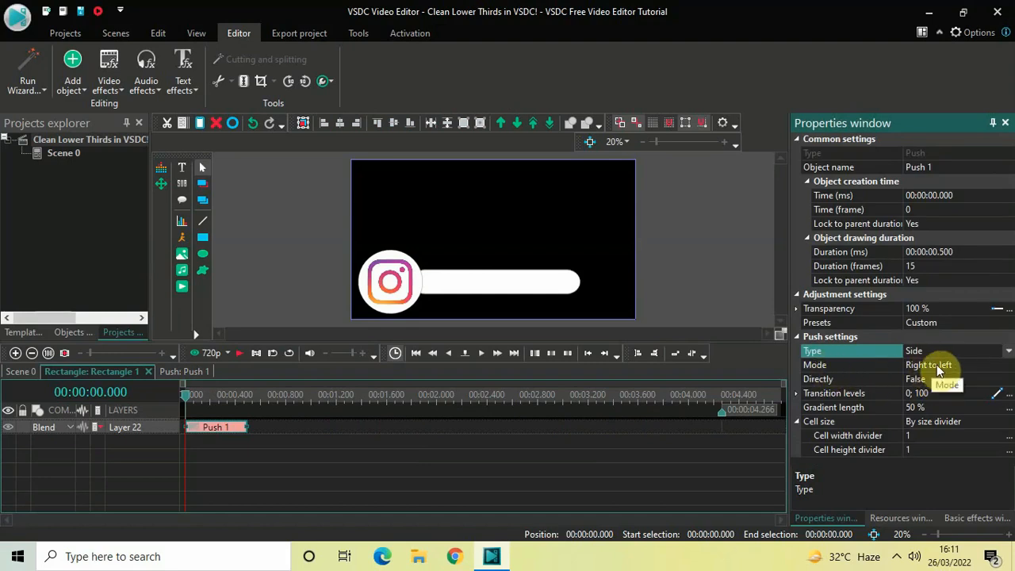
left_click(848, 382)
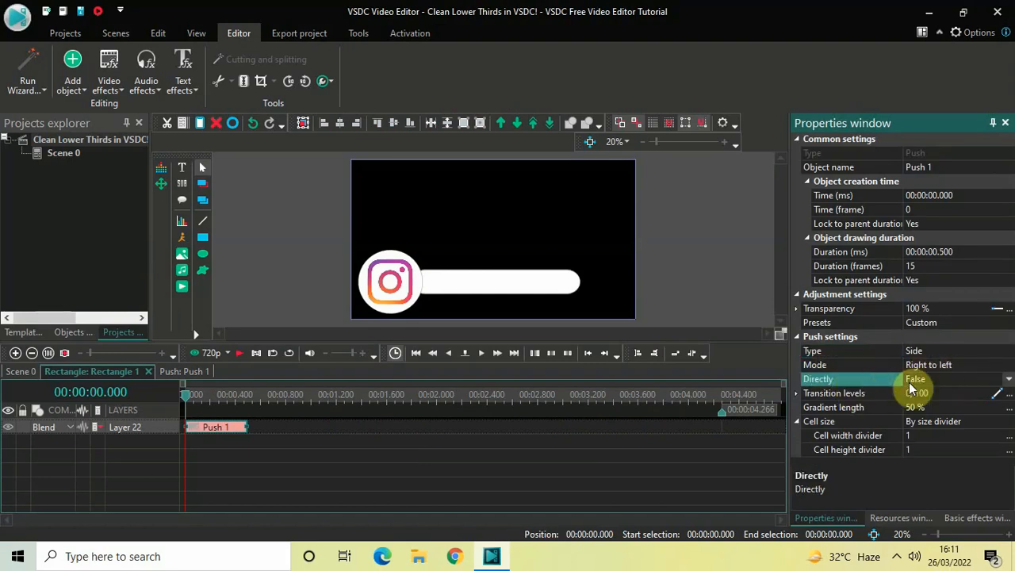
double_click(978, 381)
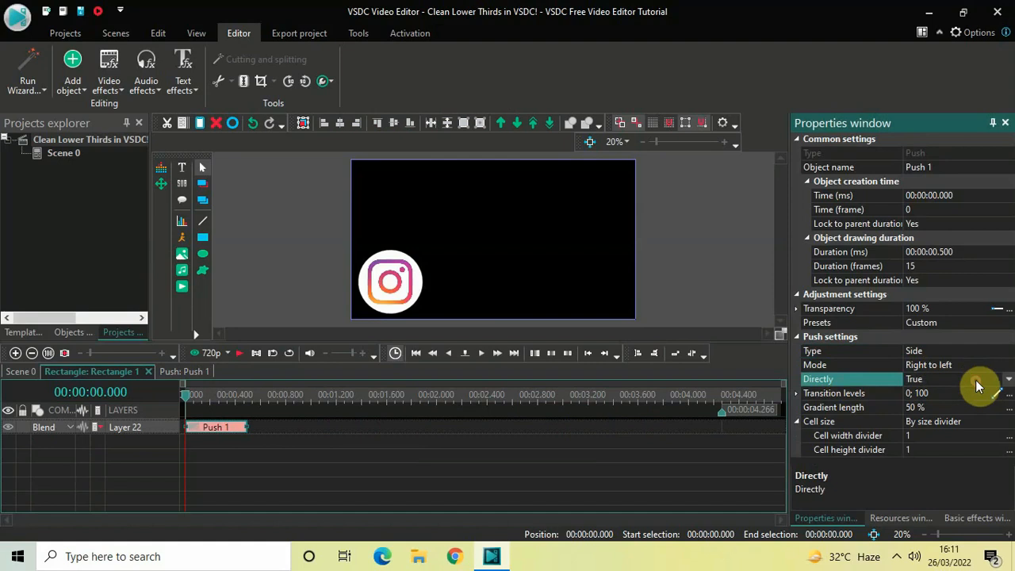
Set the opening Push effect's Gradient length to 0 % and preview the bar's entrance
left_click(845, 409)
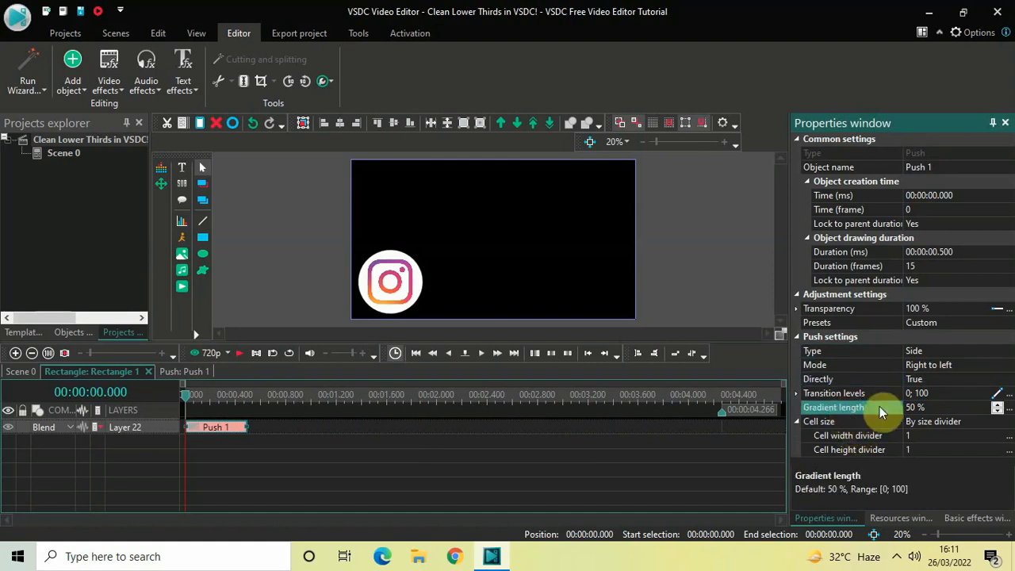
left_click(941, 403)
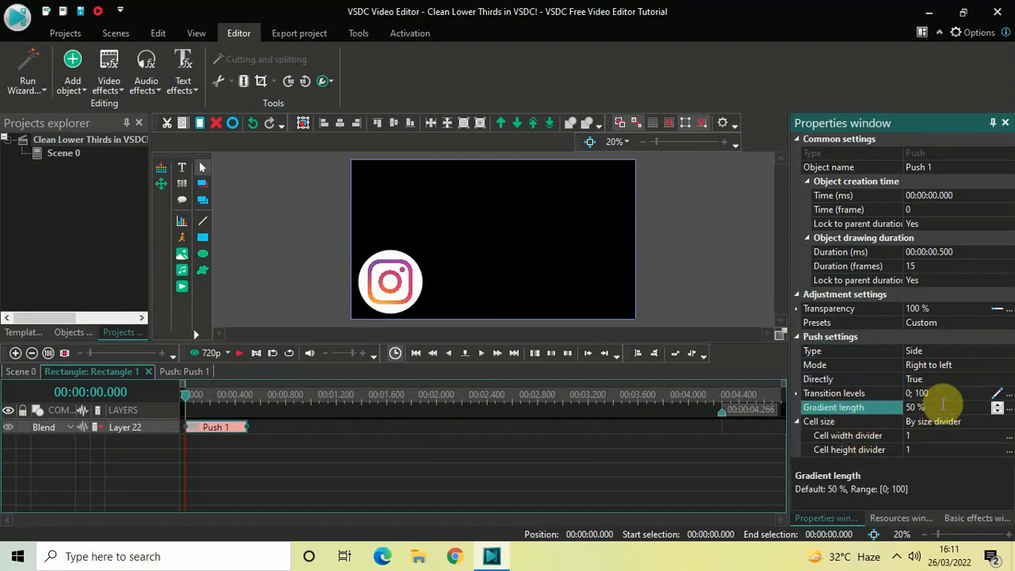
key("ctrl+a")
key("BackSpace")
type("0")
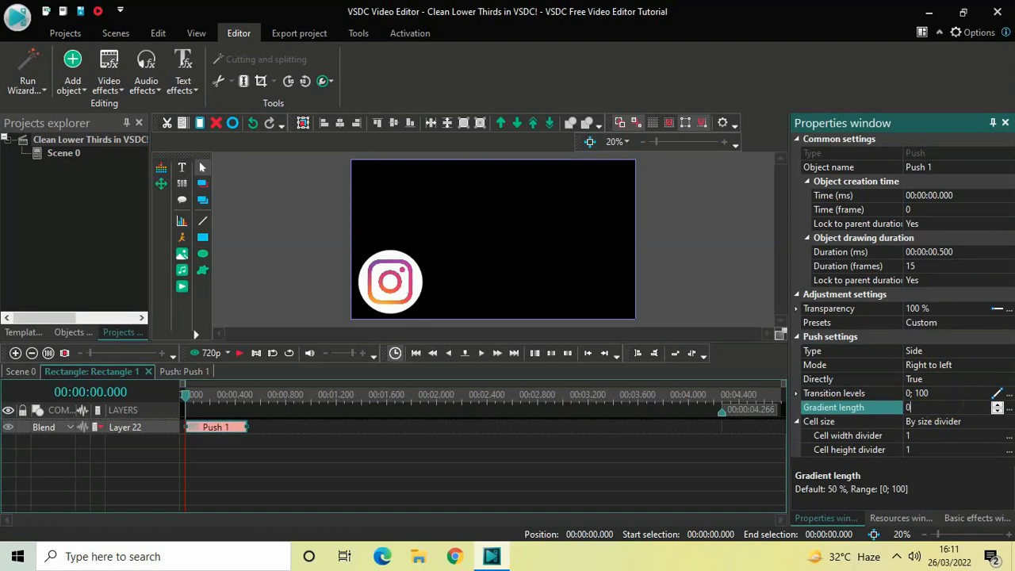
key("Return")
key("space")
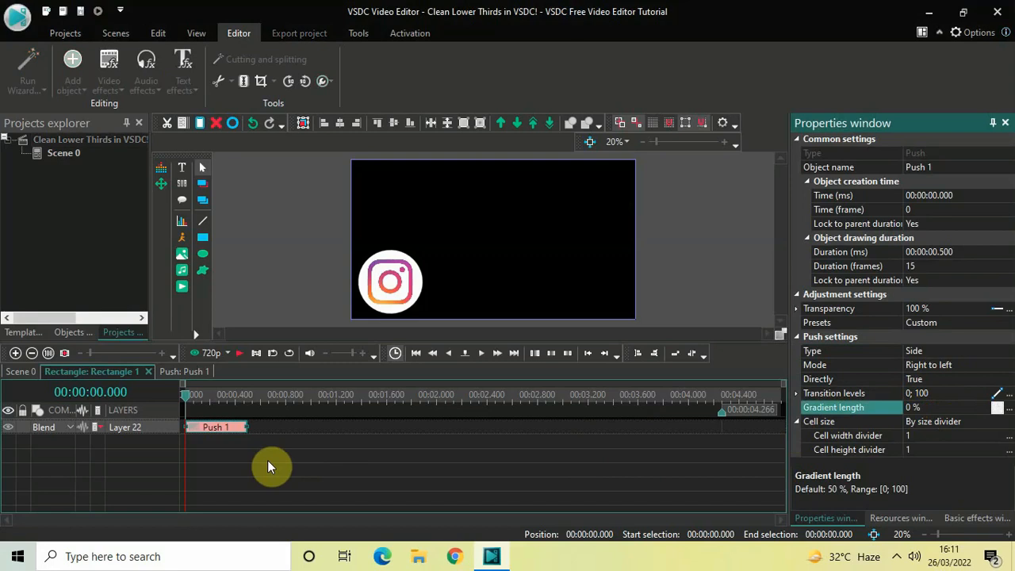
key("space")
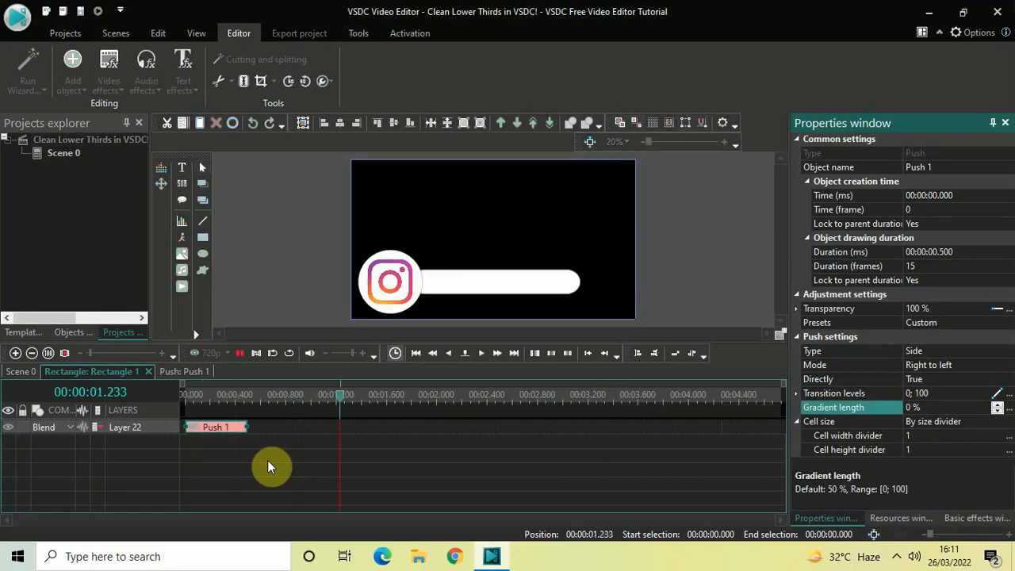
Duplicate the Push effect, move the copy to the end of the rectangle's timeline, and set the copy's Directly to False
left_click(222, 426)
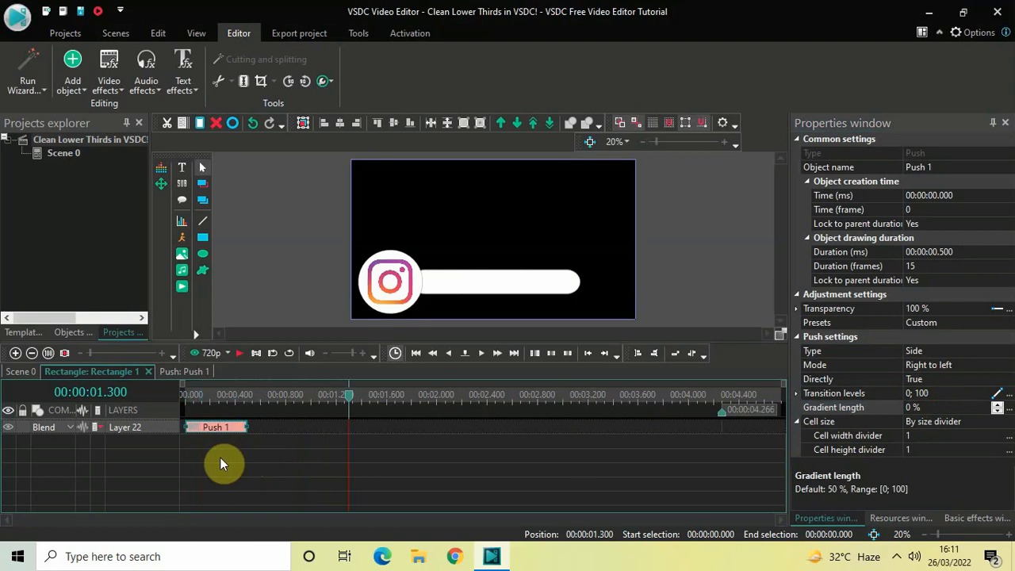
key("ctrl+c")
key("ctrl+v")
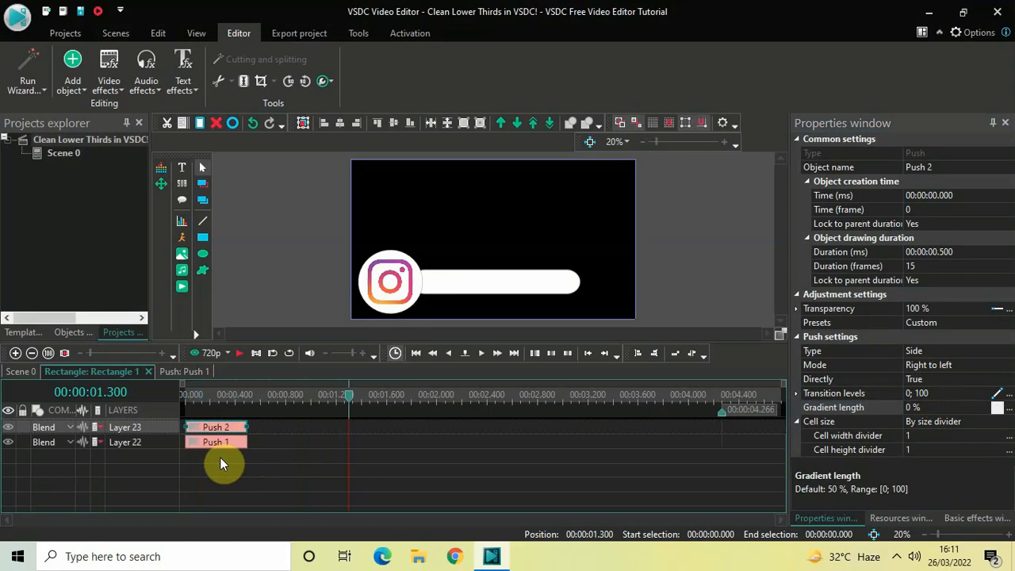
left_click_drag(216, 429, 599, 420)
left_click_drag(668, 415, 686, 405)
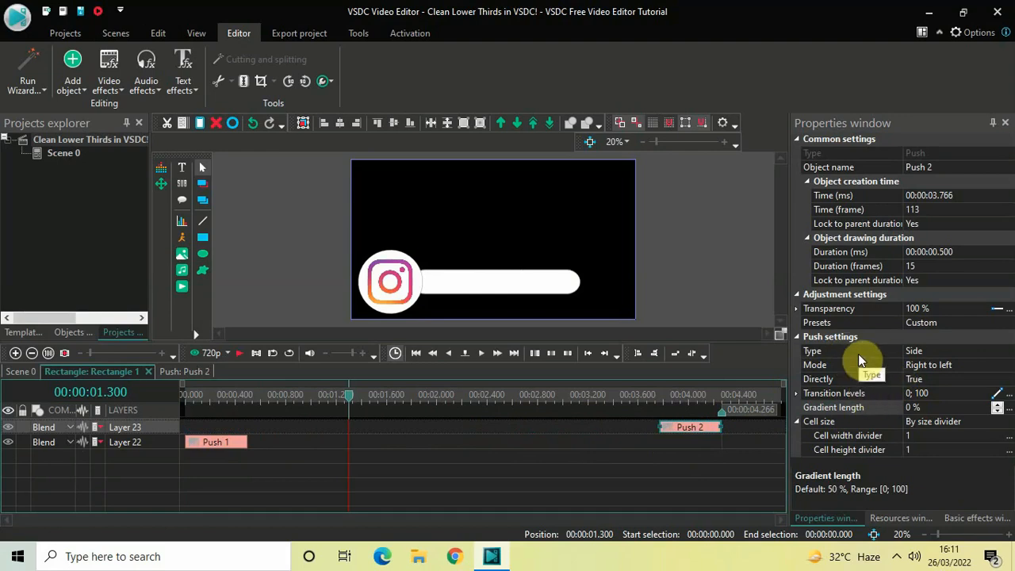
left_click(853, 377)
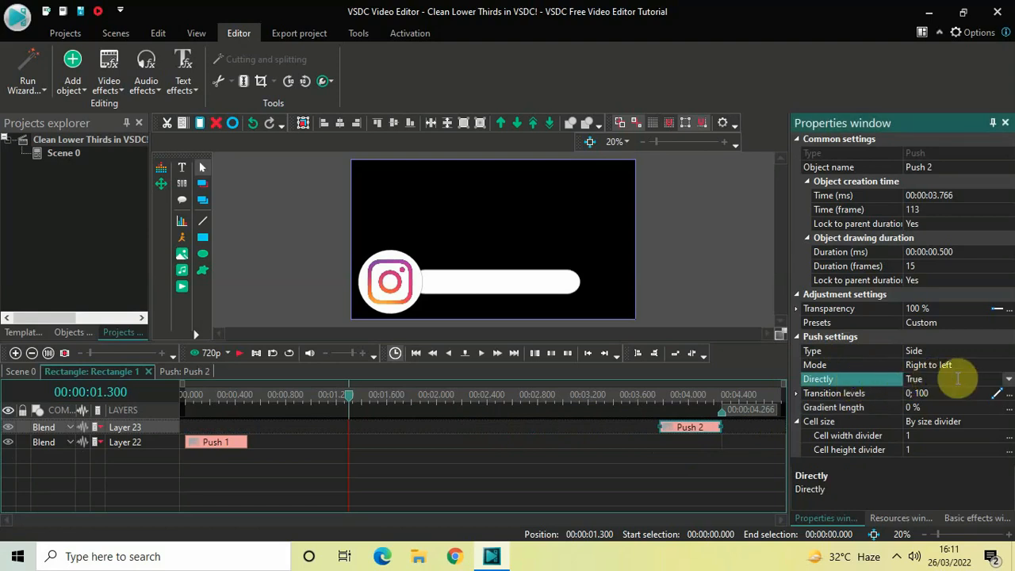
double_click(958, 378)
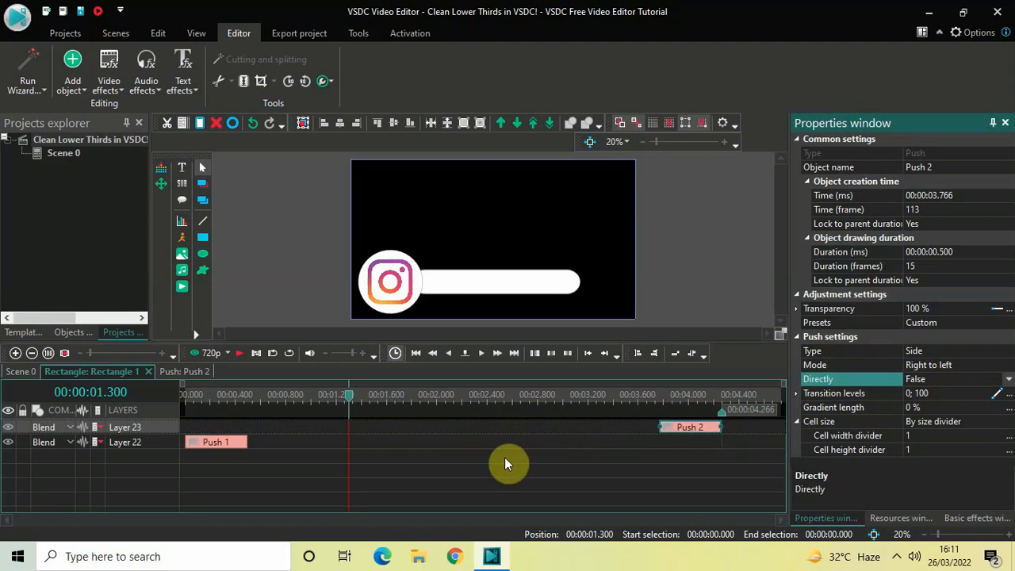
Return to Scene 0 and preview the lower third from the start of the timeline
left_click(21, 372)
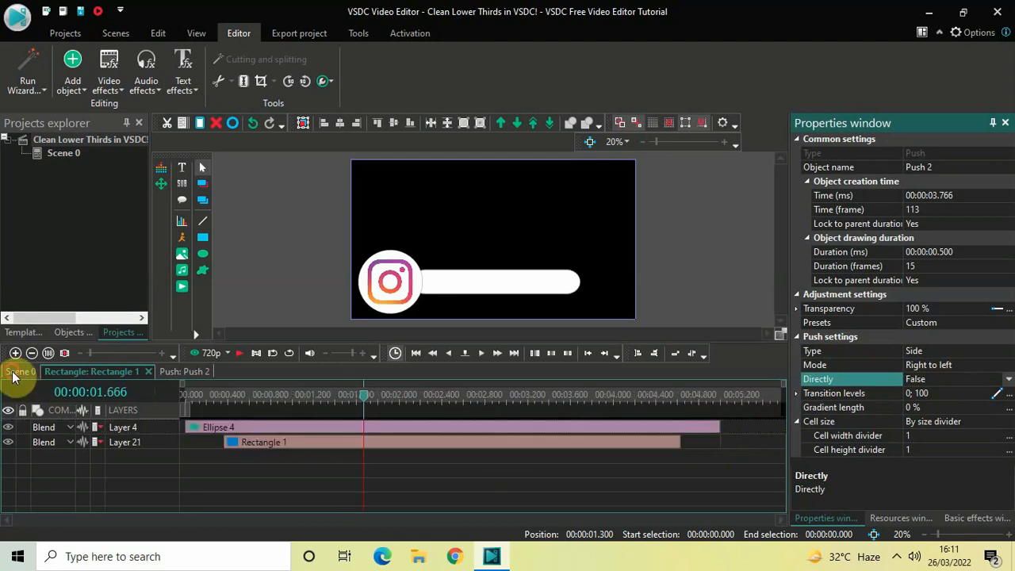
left_click(184, 398)
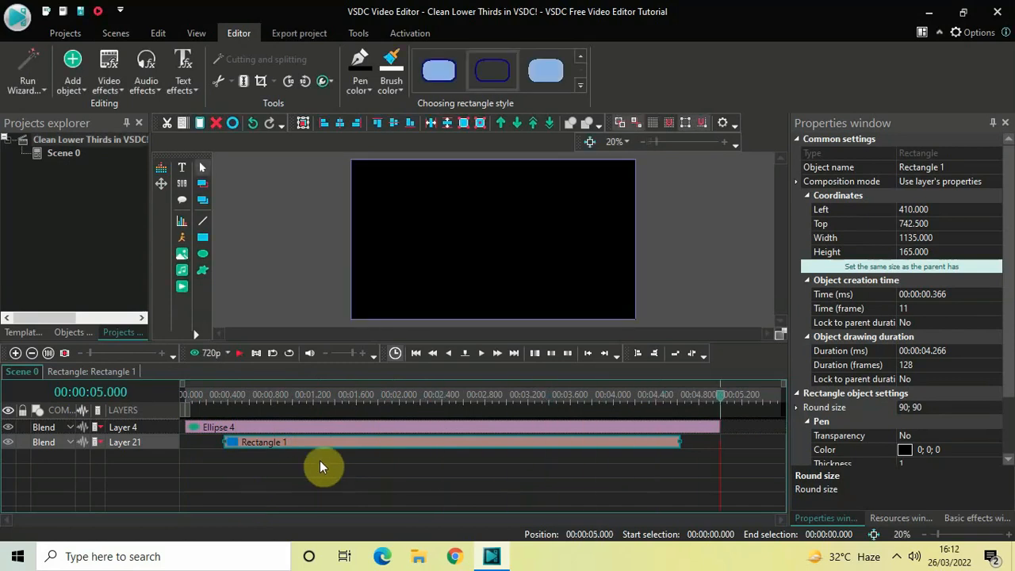
Open the rectangle's timeline and move the opening Push effect onto the same layer as the closing Push effect
double_click(369, 445)
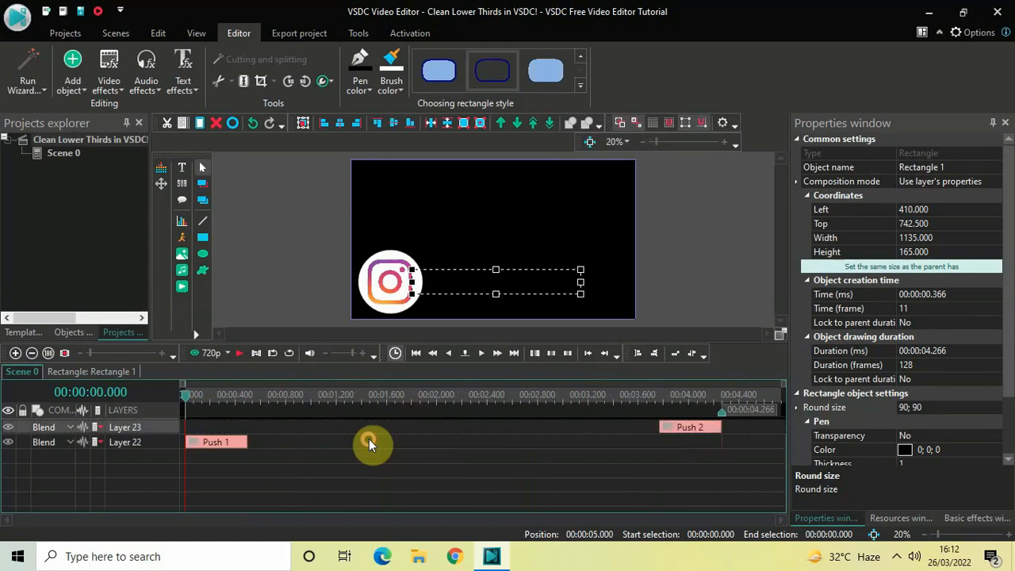
left_click(227, 446)
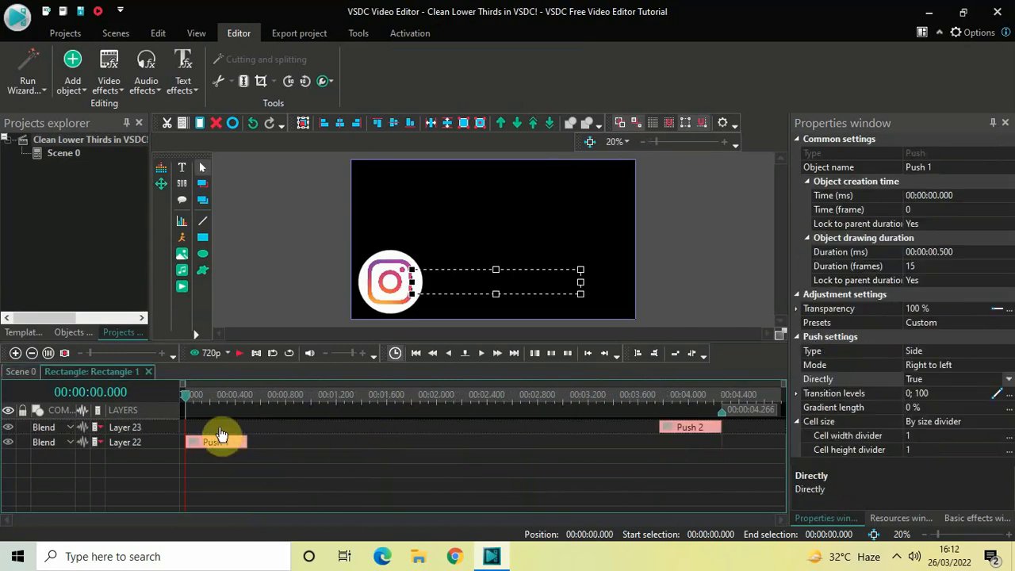
left_click_drag(221, 433, 217, 427)
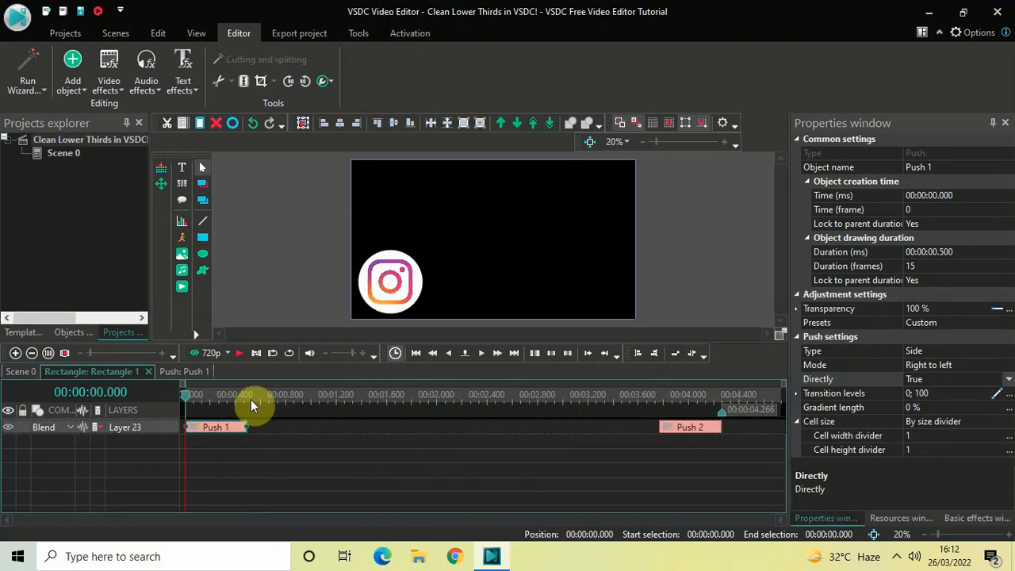
Add a text object starting at 00:00:00.300 inside the rectangle, drawn about 165 × 60 px over the bar beside the logo
left_click(250, 400)
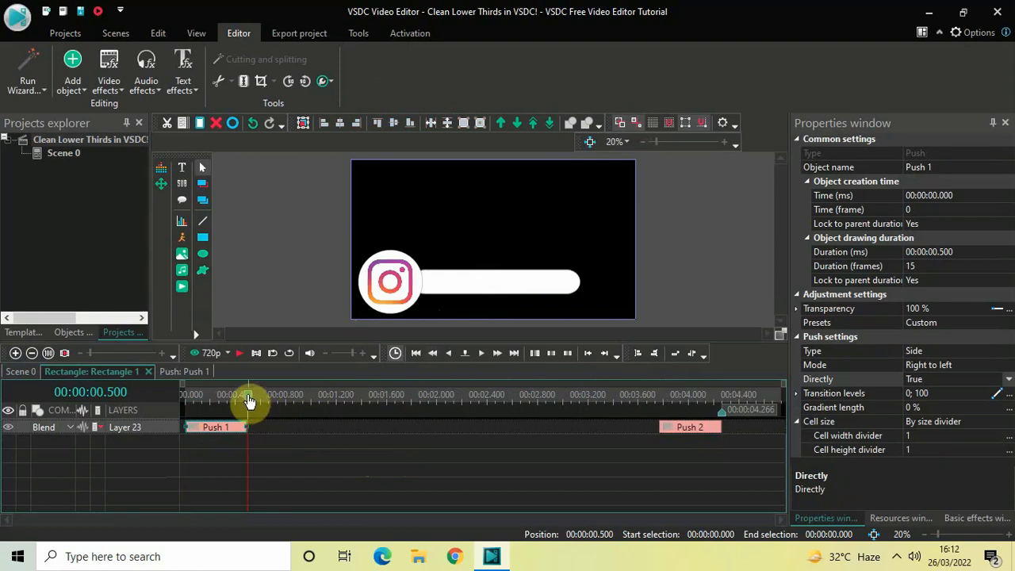
left_click_drag(250, 401, 232, 401)
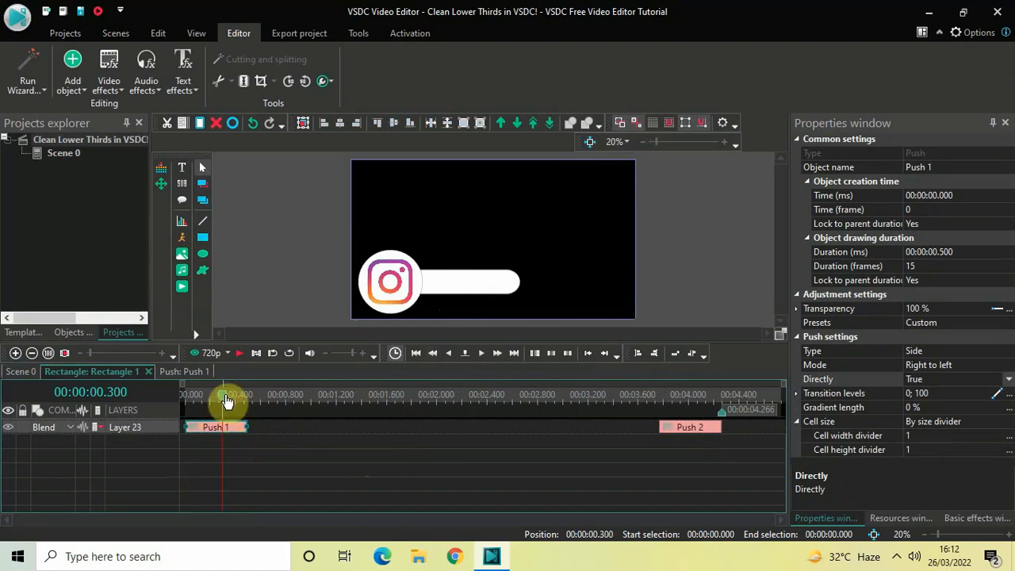
left_click(287, 475)
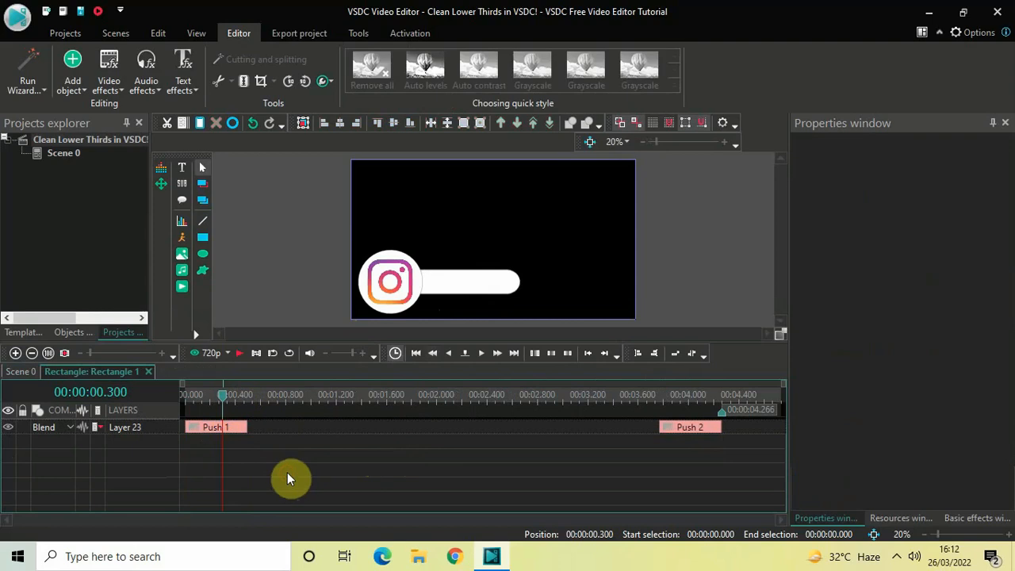
left_click(68, 89)
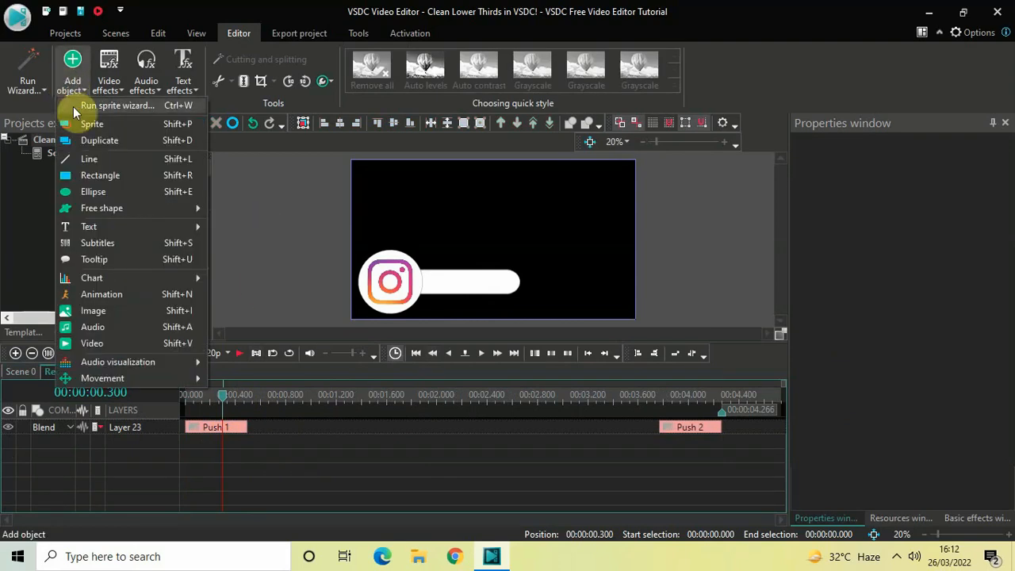
mouse_move(107, 228)
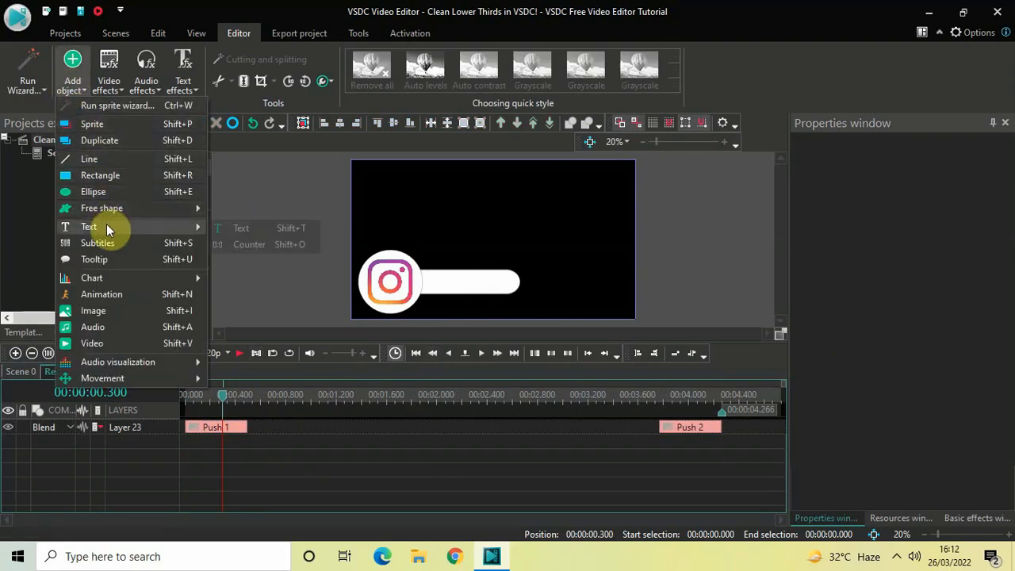
left_click(238, 227)
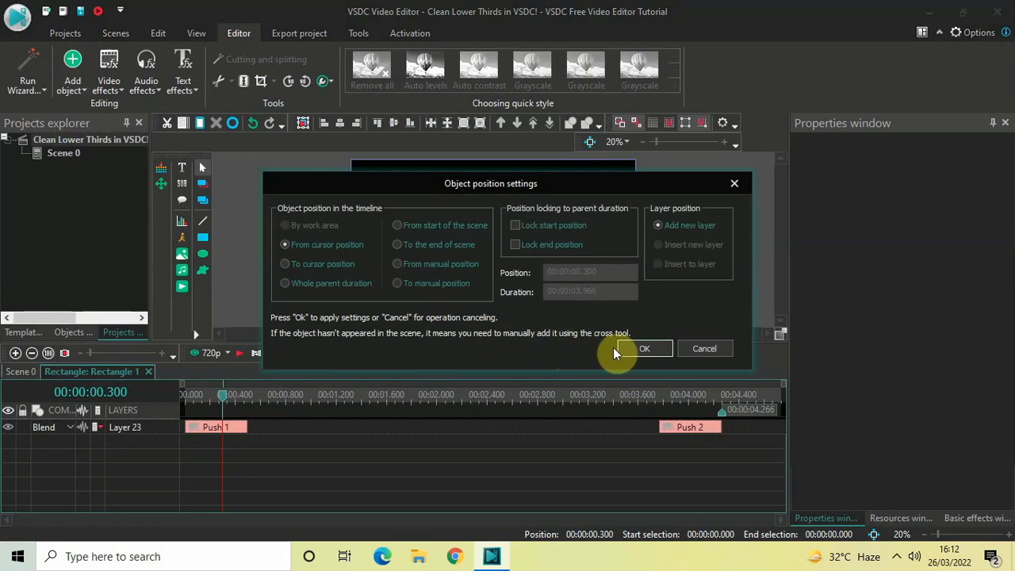
left_click(634, 348)
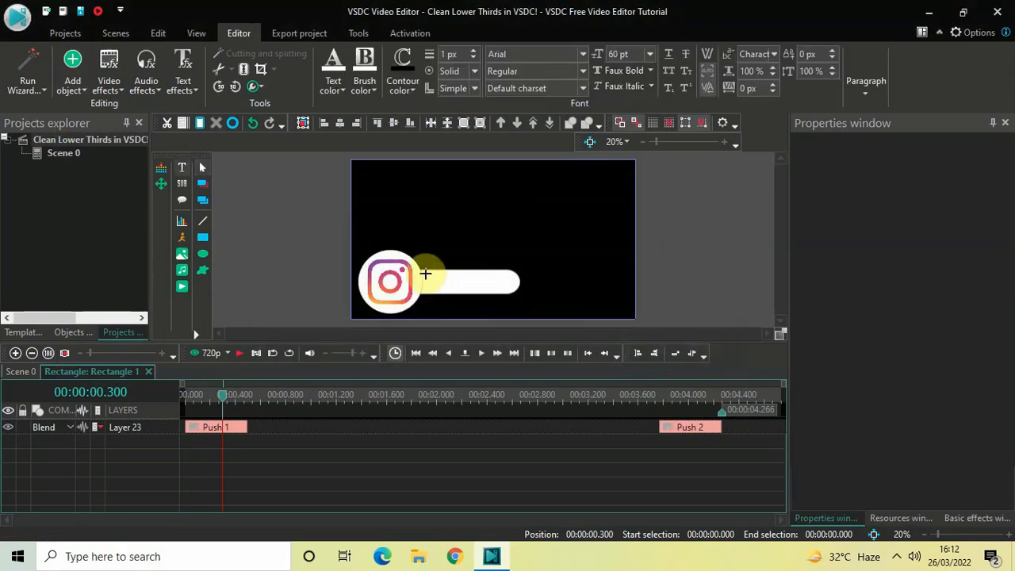
left_click_drag(423, 272, 449, 281)
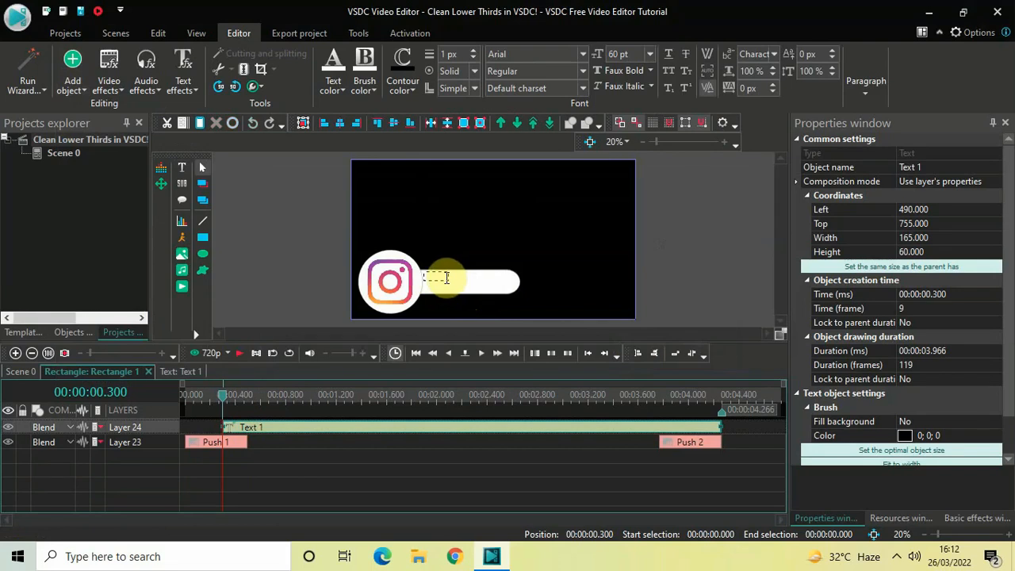
left_click(432, 469)
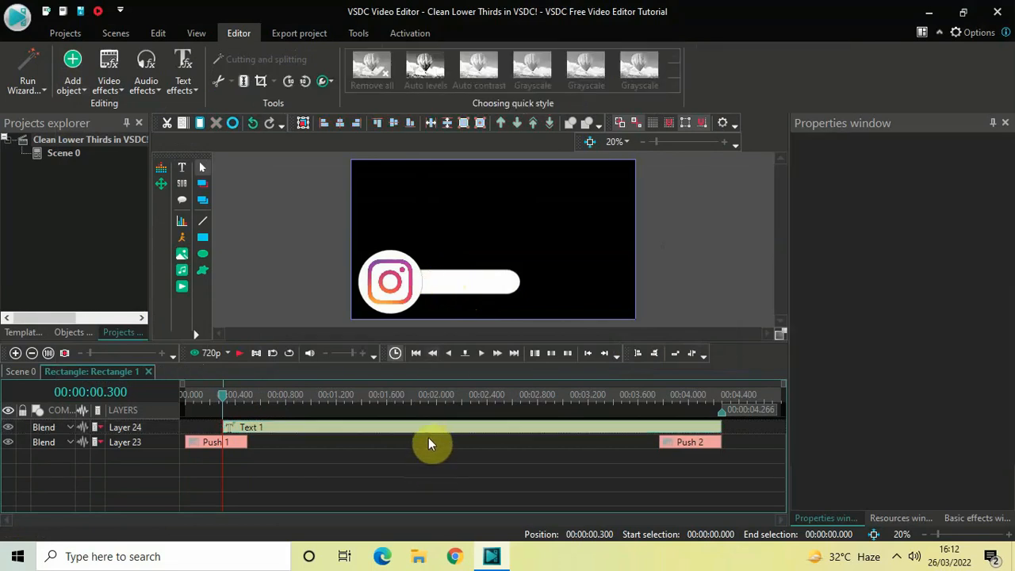
left_click(429, 431)
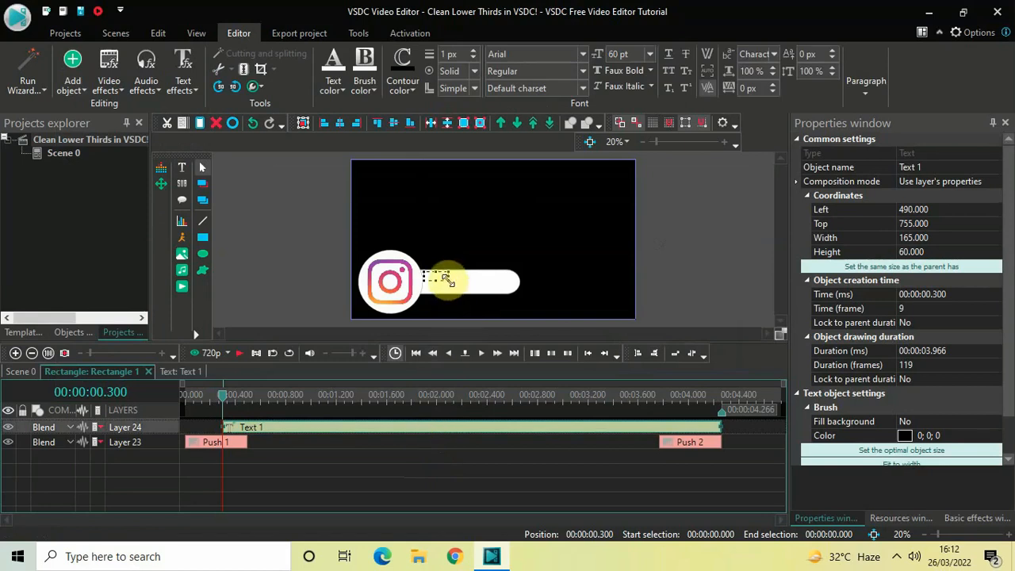
left_click_drag(449, 281, 556, 291)
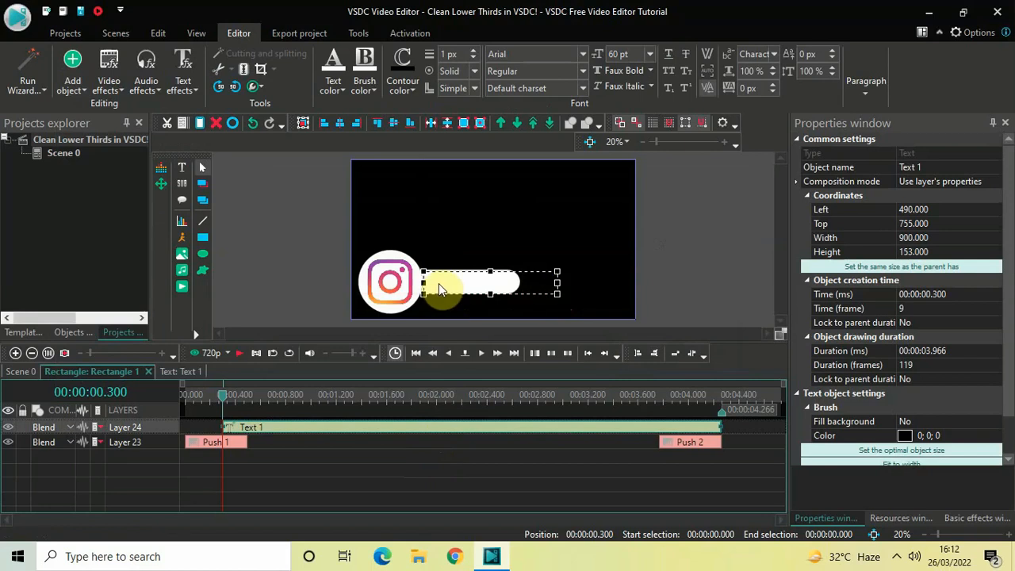
double_click(443, 287)
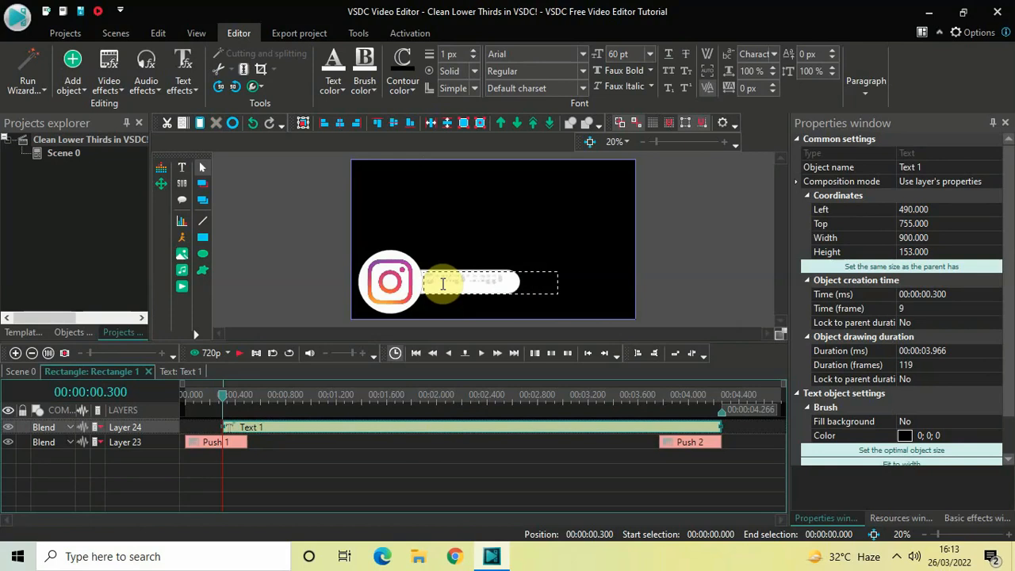
Set the font of the whole handle text to Arial Black and its color to black
key("ctrl+a")
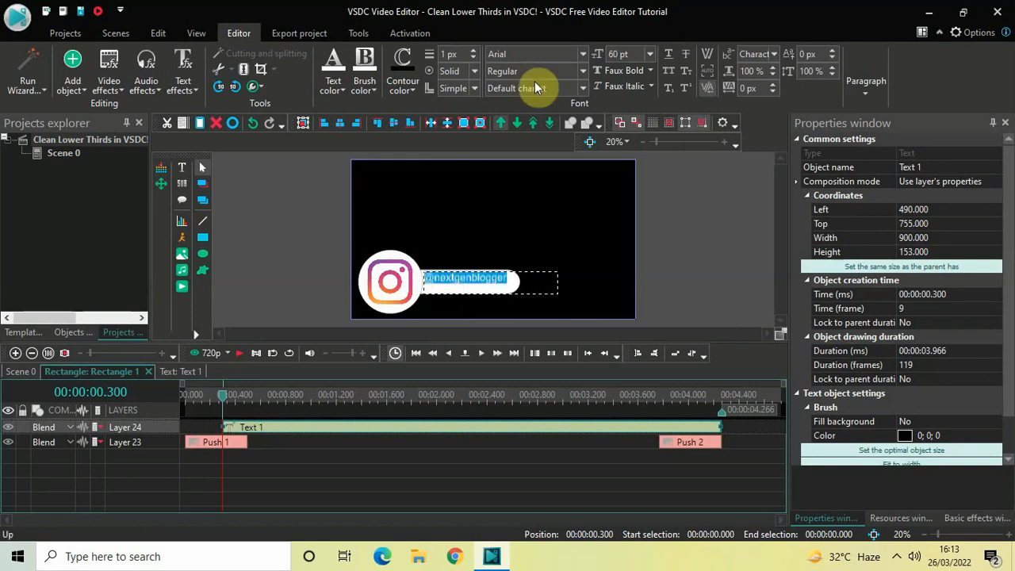
left_click(541, 54)
type("Ar")
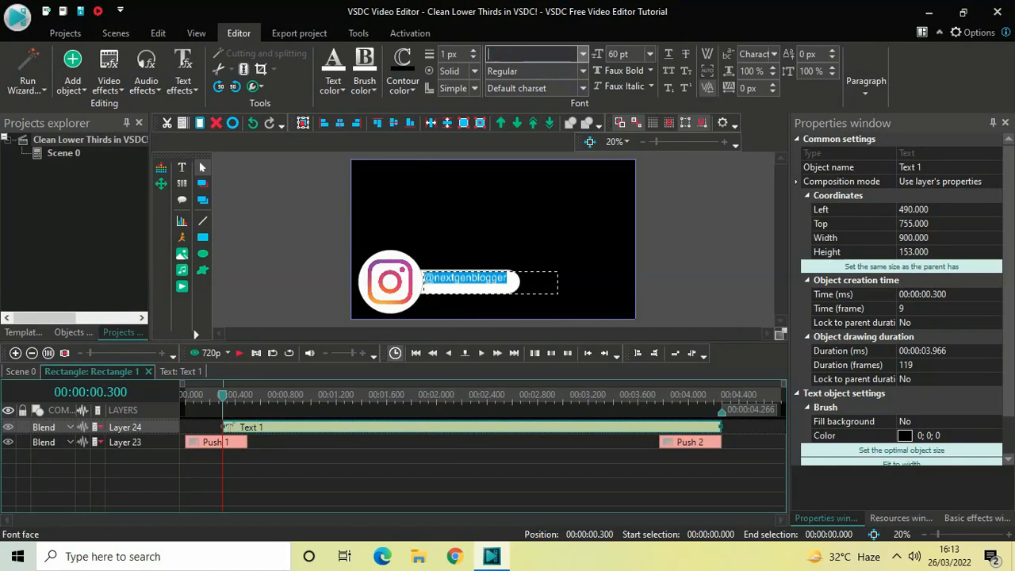
key("Return")
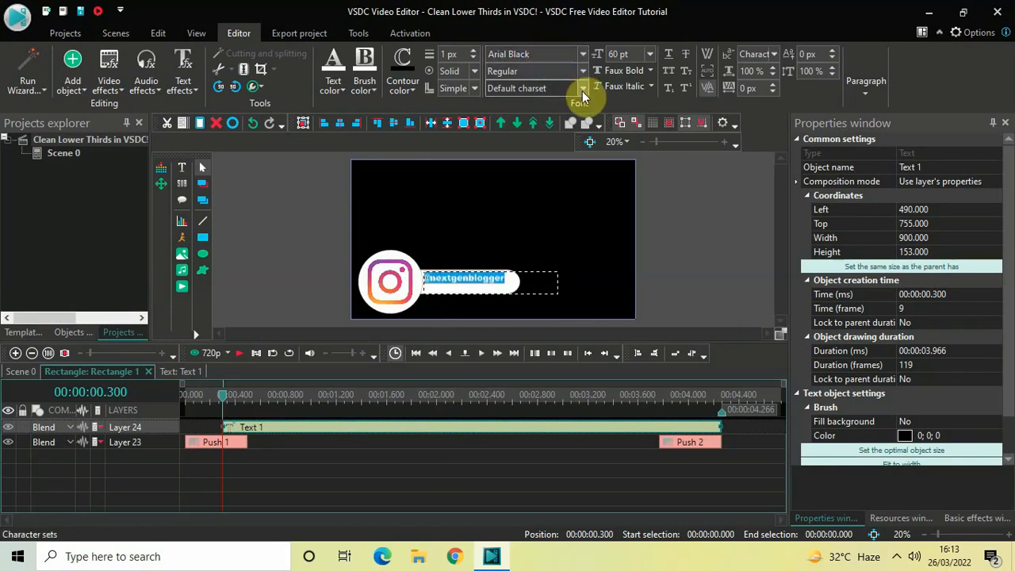
left_click(333, 91)
left_click(338, 168)
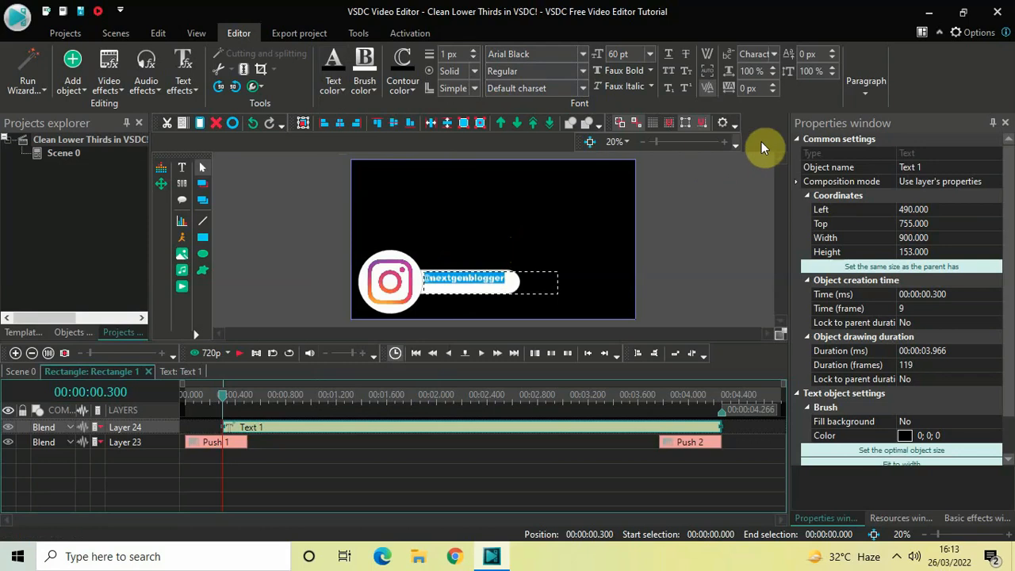
Align the handle text to the vertical middle of its box and to the left horizontally, after trying horizontal centering
left_click(870, 89)
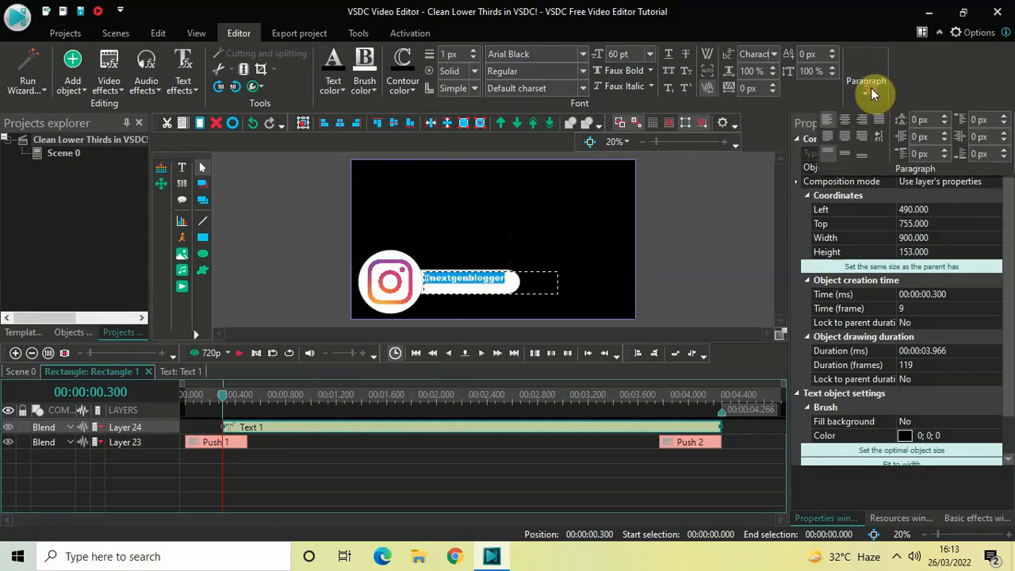
left_click(845, 119)
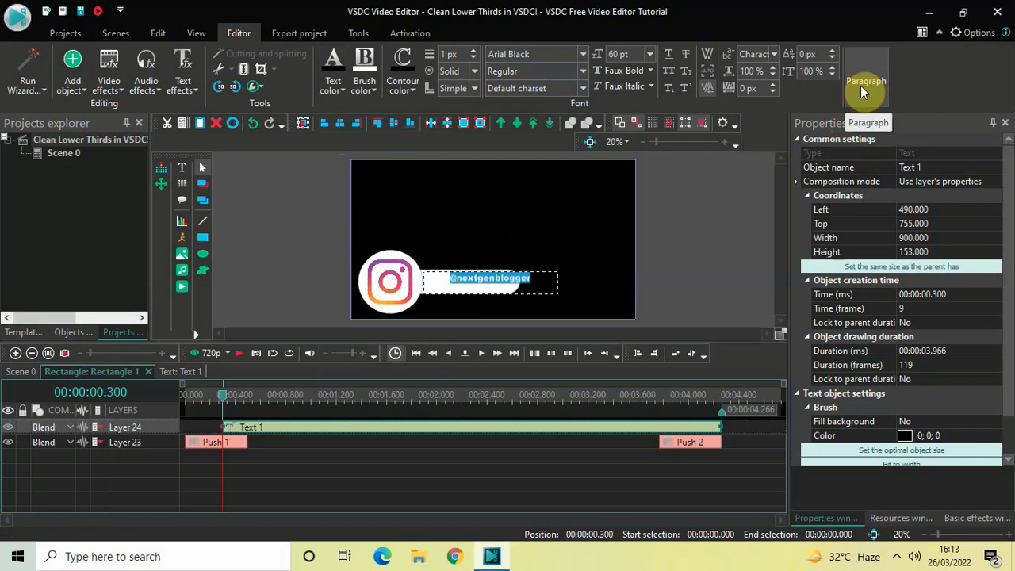
left_click(861, 86)
left_click(844, 153)
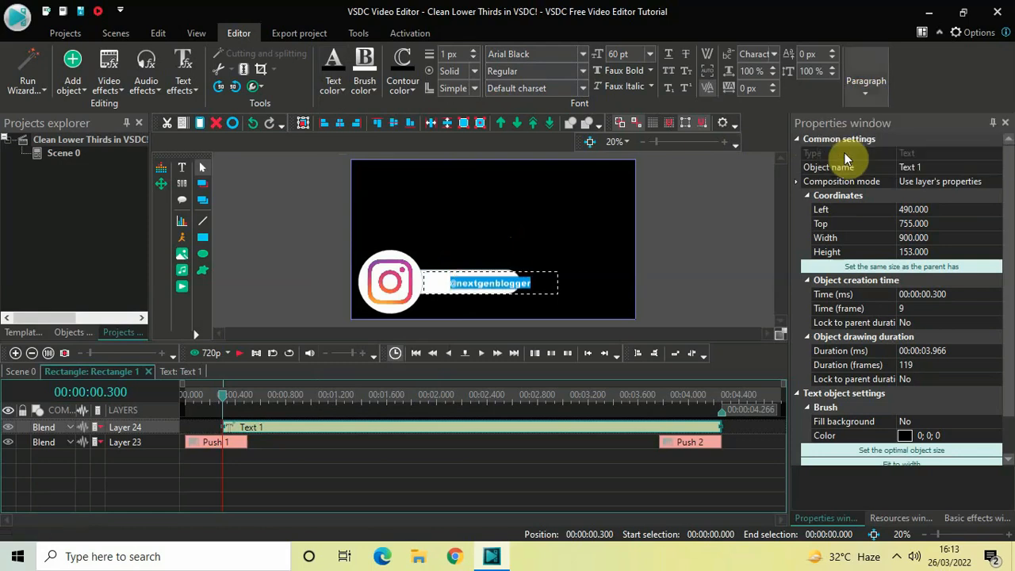
left_click(854, 97)
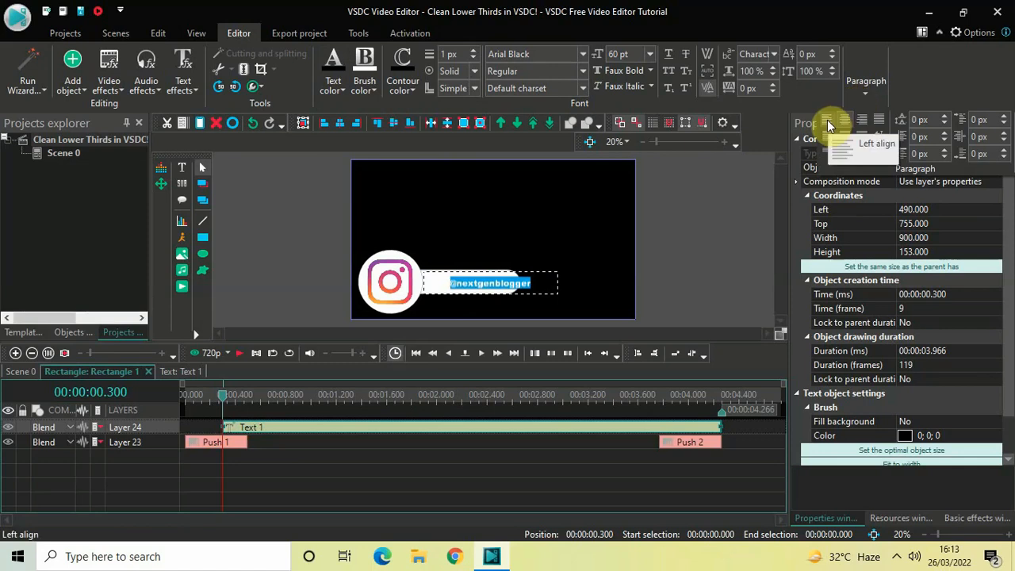
left_click(828, 120)
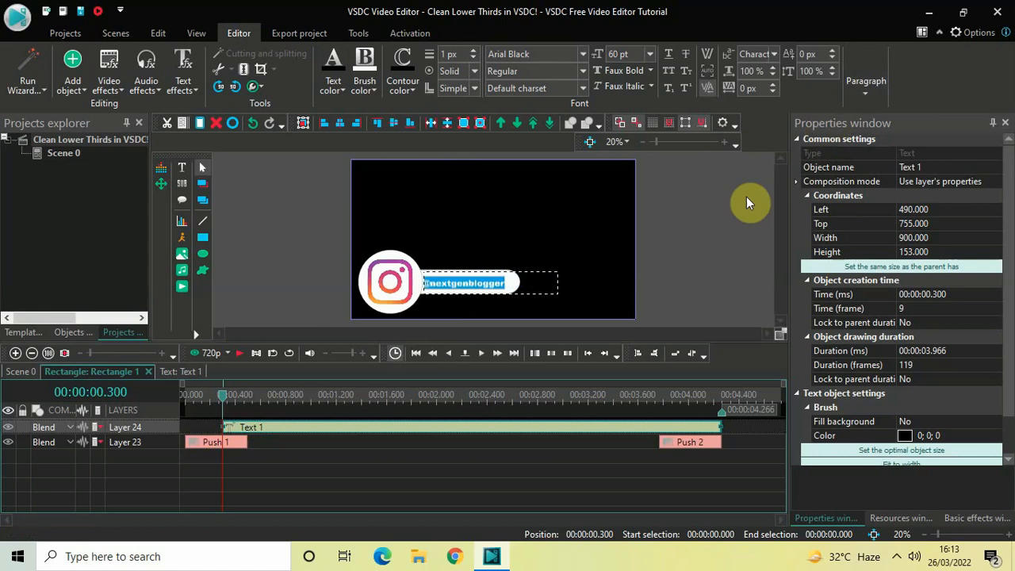
left_click(711, 248)
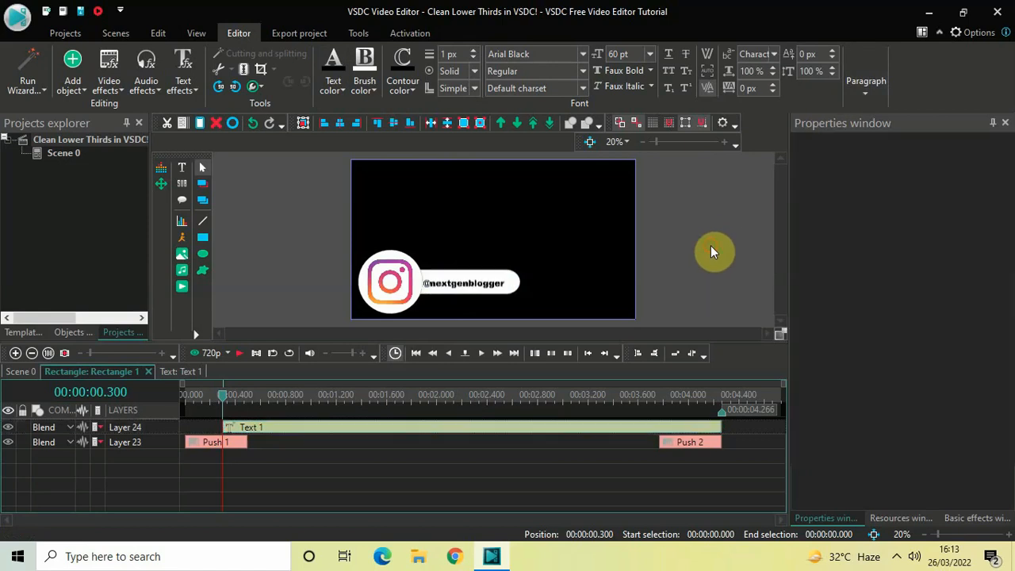
Increase the font size of the whole handle text to 100 pt, trying 80 pt first
left_click(465, 287)
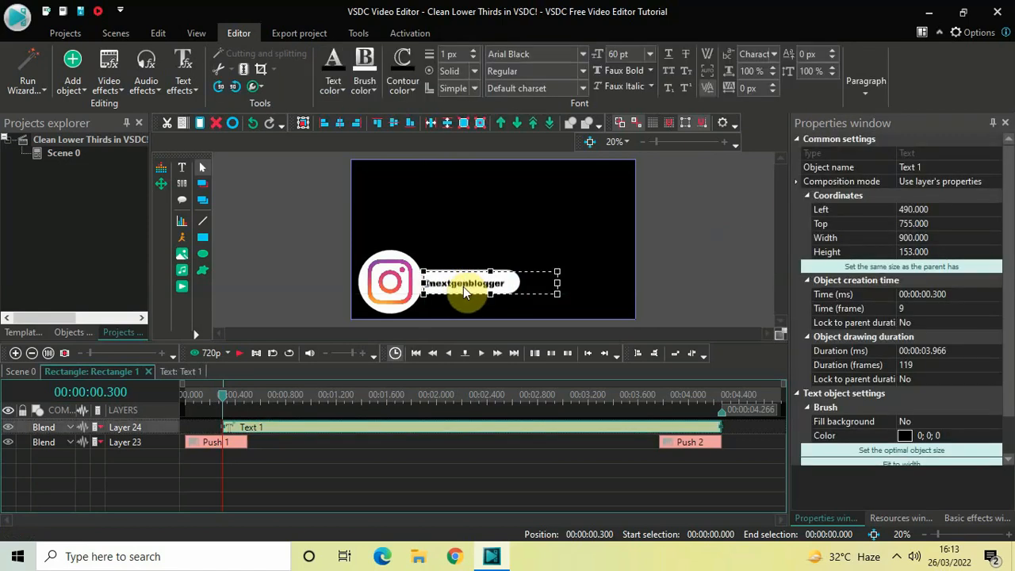
double_click(510, 286)
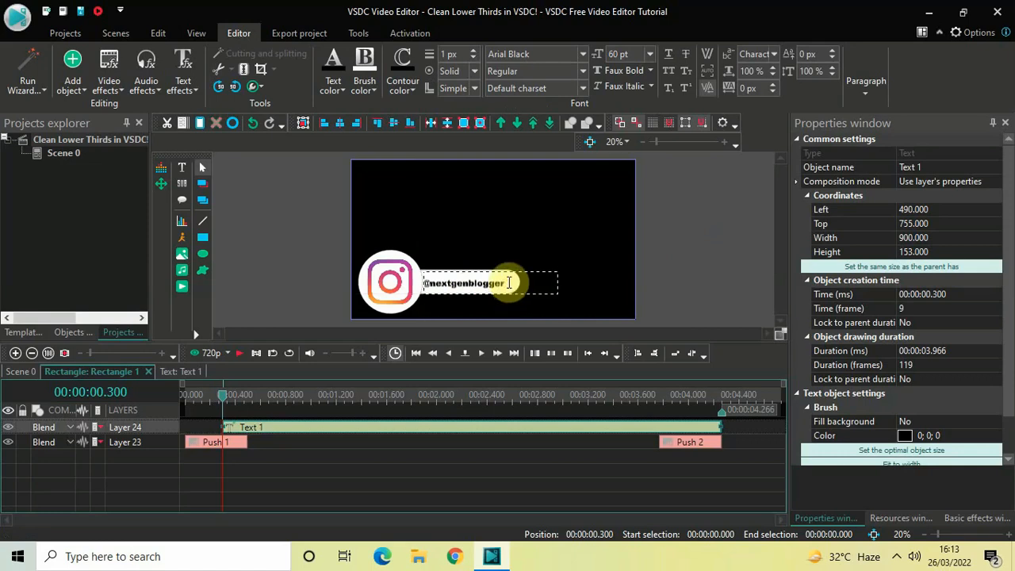
key("ctrl+a")
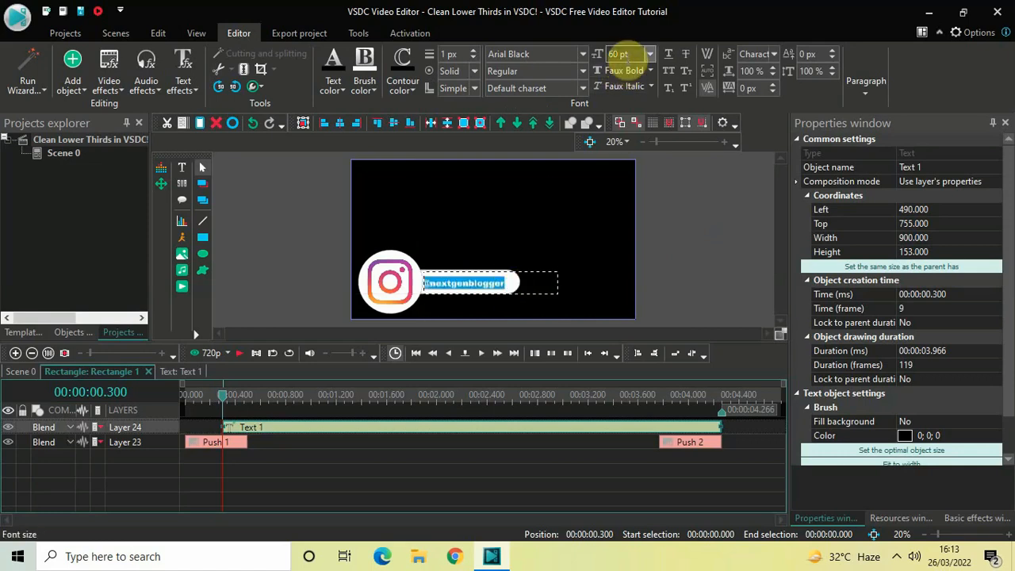
left_click(620, 55)
key("BackSpace")
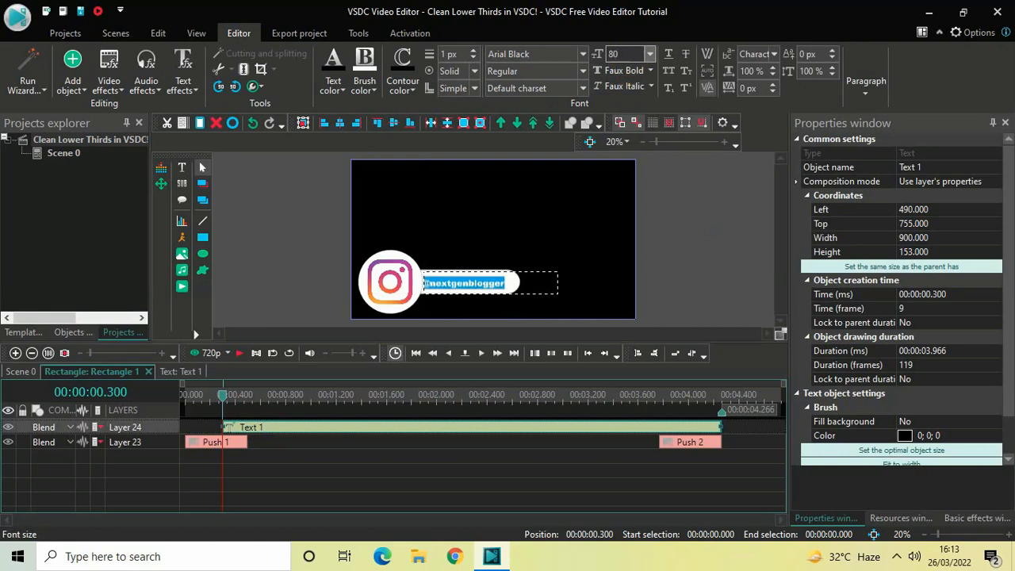
key("Return")
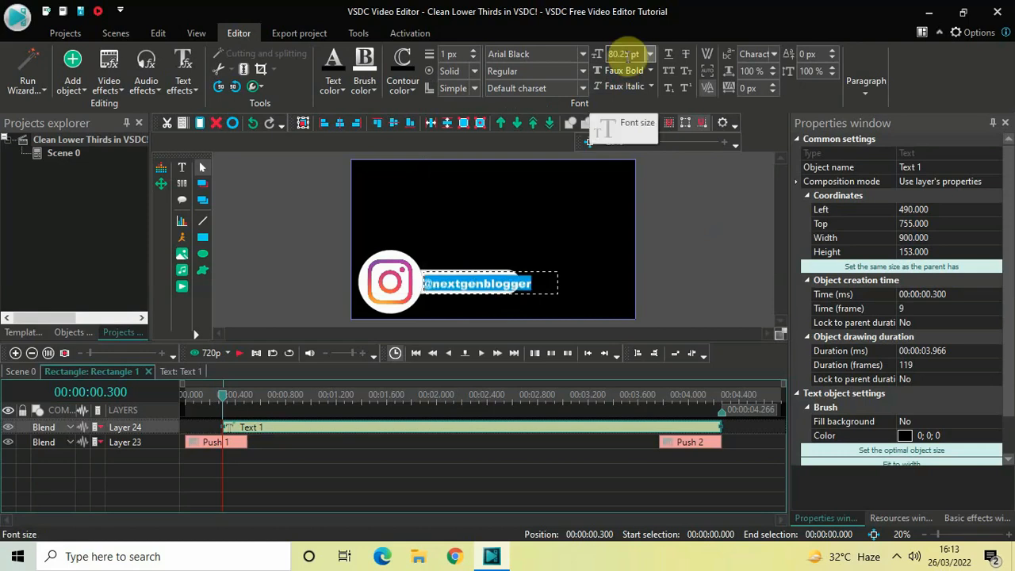
key("BackSpace")
type("100")
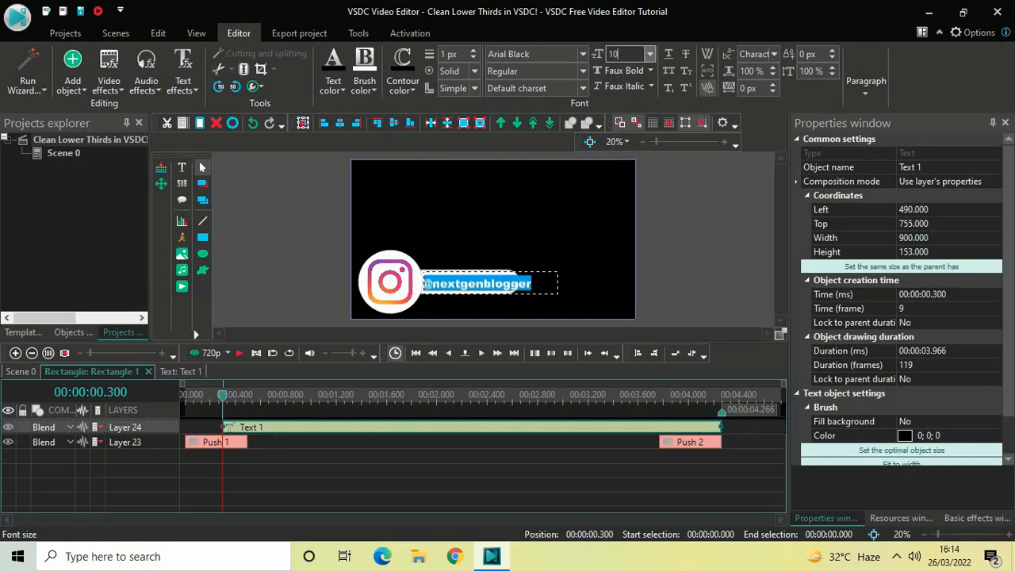
left_click(700, 250)
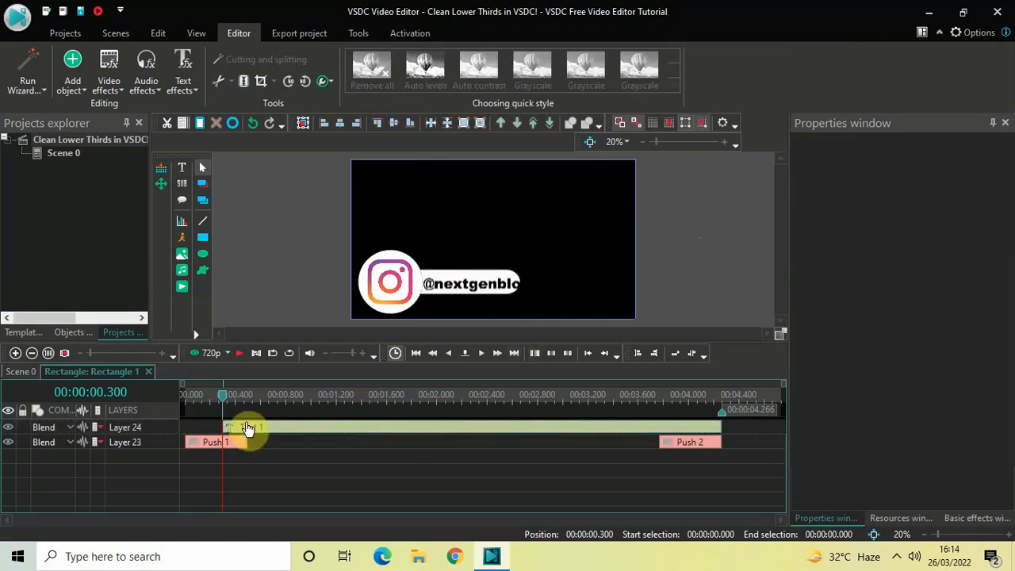
Preview the bar sliding out with its text from the start of the rectangle's timeline
left_click(185, 397)
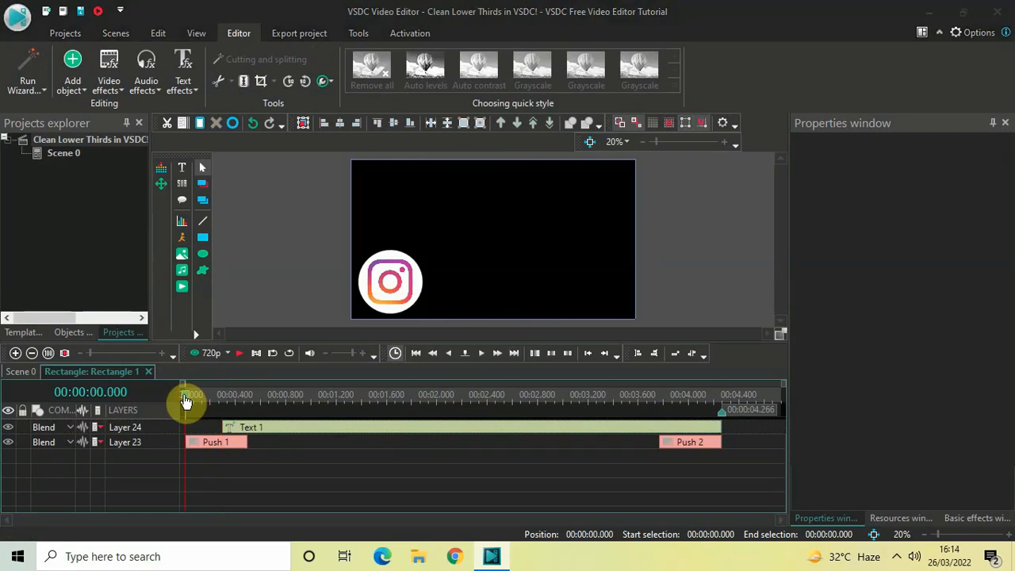
key("space")
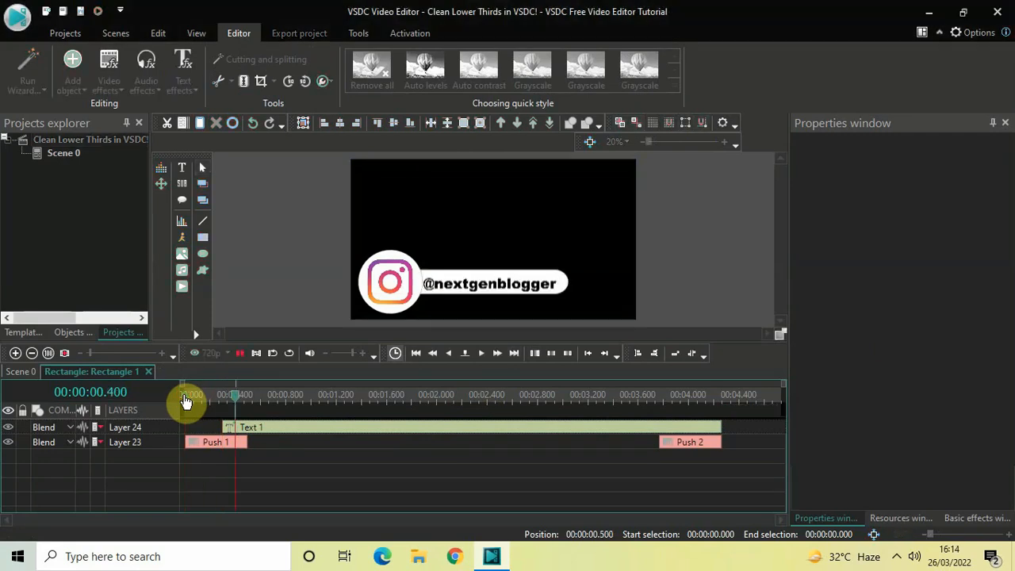
key("space")
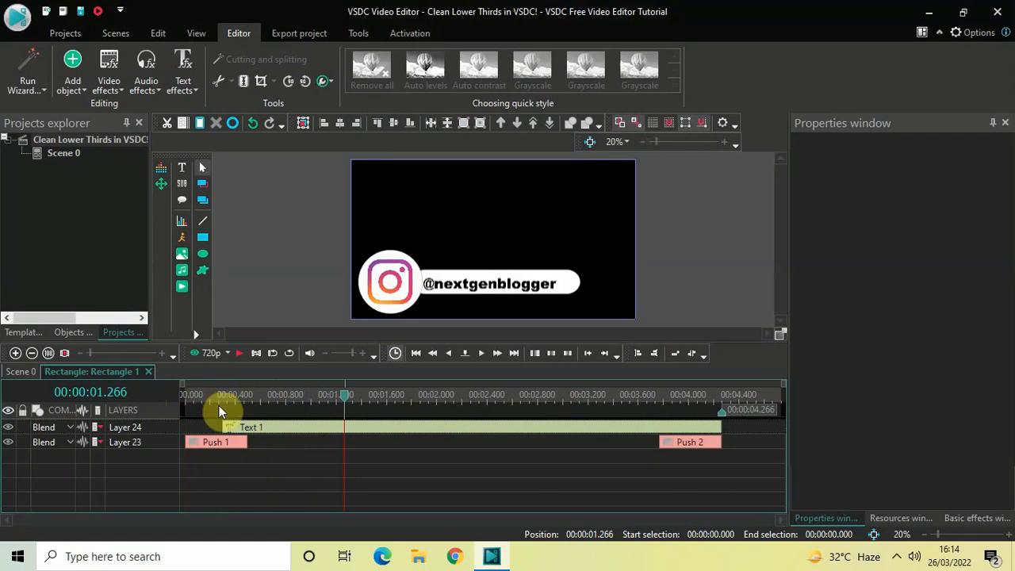
Resize the handle text box to about 955 by 178 px, with its left edge at 510 and its top at 730
left_click(509, 284)
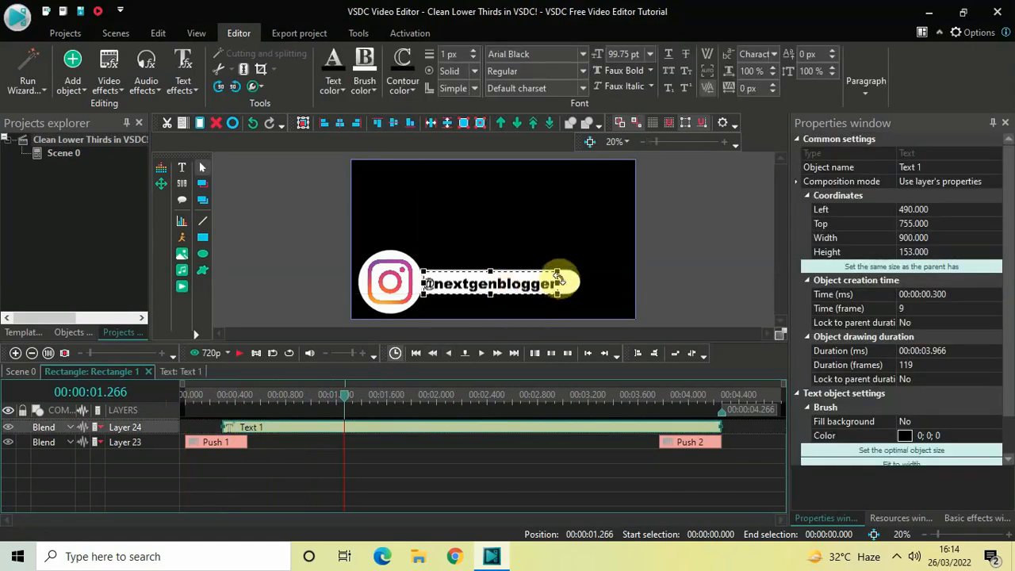
left_click_drag(560, 283, 571, 284)
left_click_drag(497, 270, 497, 268)
left_click_drag(498, 269, 498, 266)
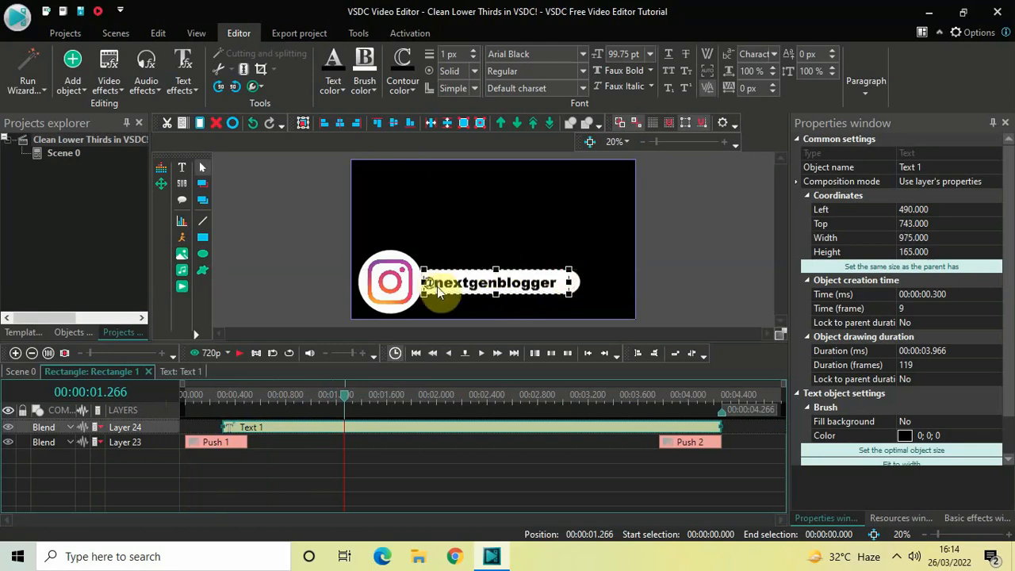
left_click_drag(426, 283, 428, 283)
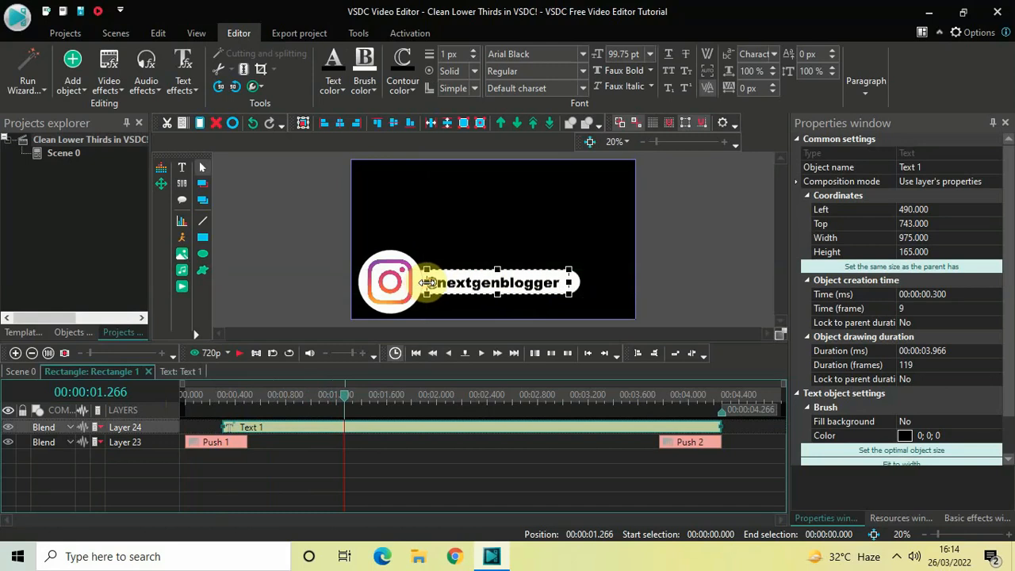
left_click(764, 232)
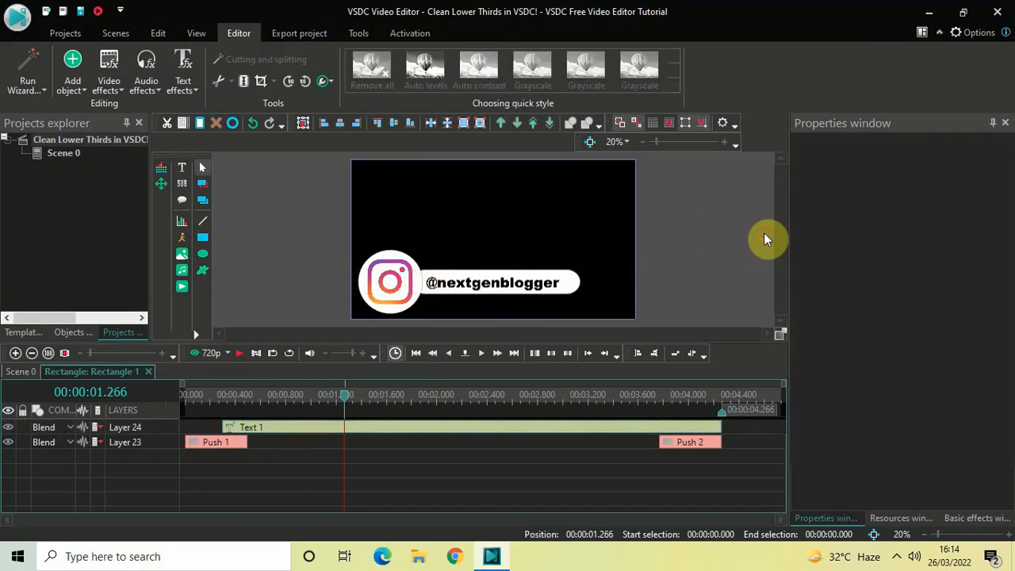
left_click(545, 281)
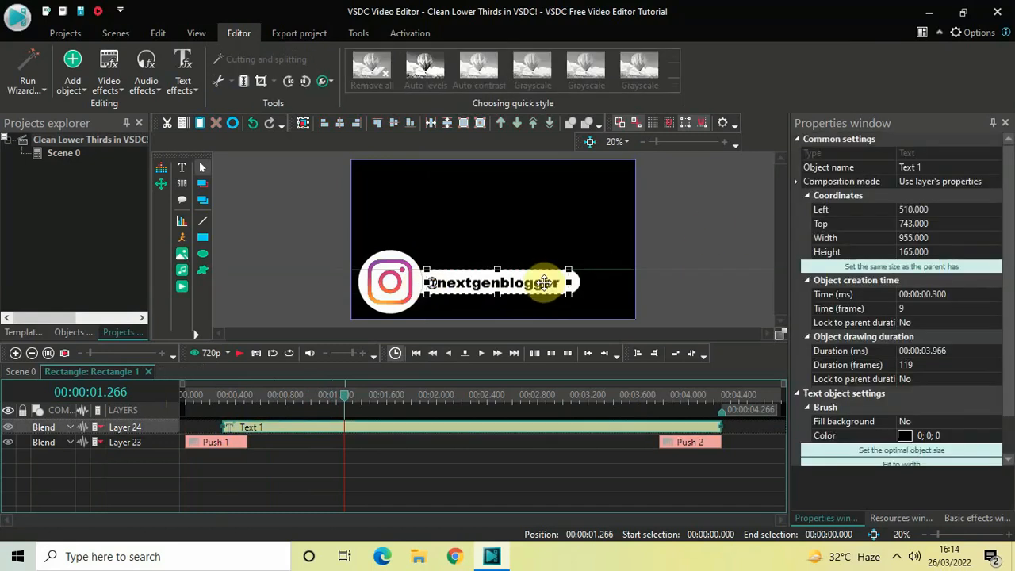
left_click_drag(497, 270, 497, 268)
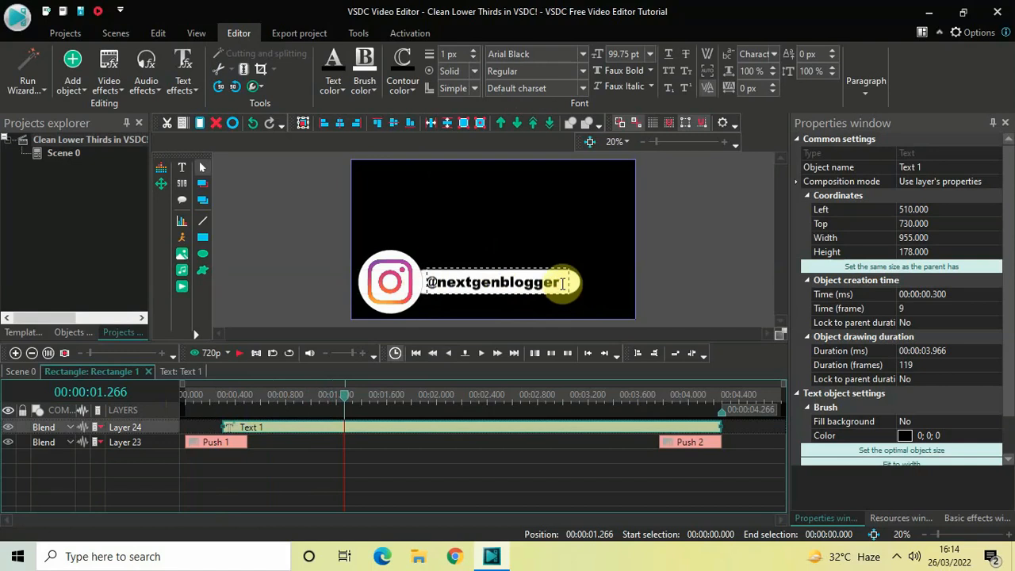
Try a font size of 120 pt on the whole handle text
double_click(563, 284)
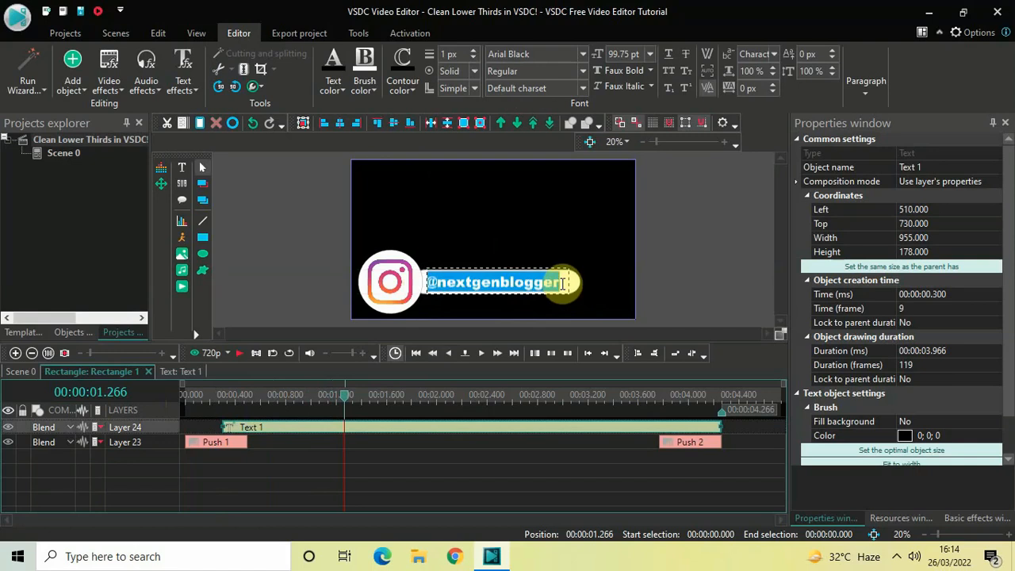
left_click(624, 54)
key("BackSpace")
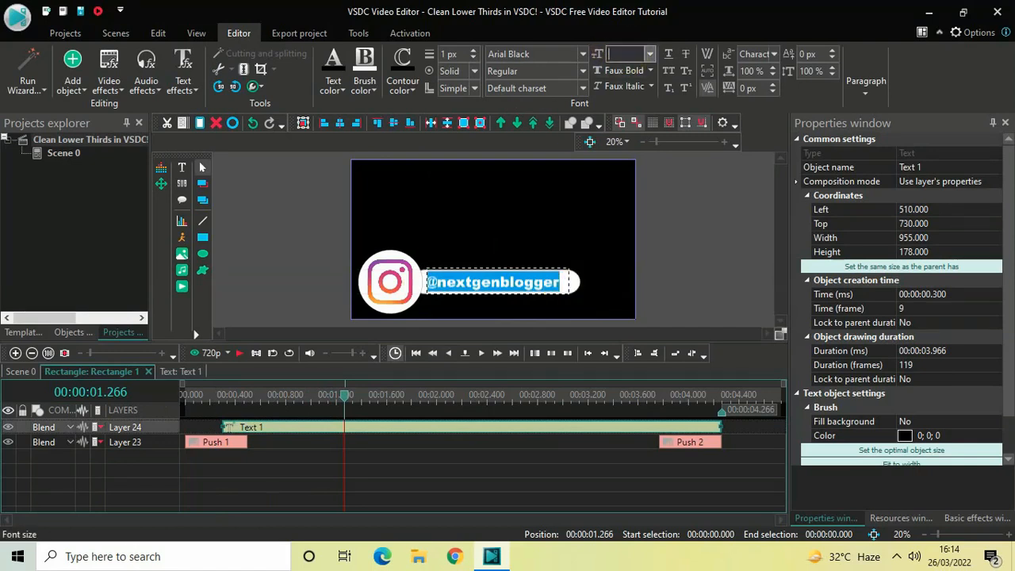
type("120")
key("Return")
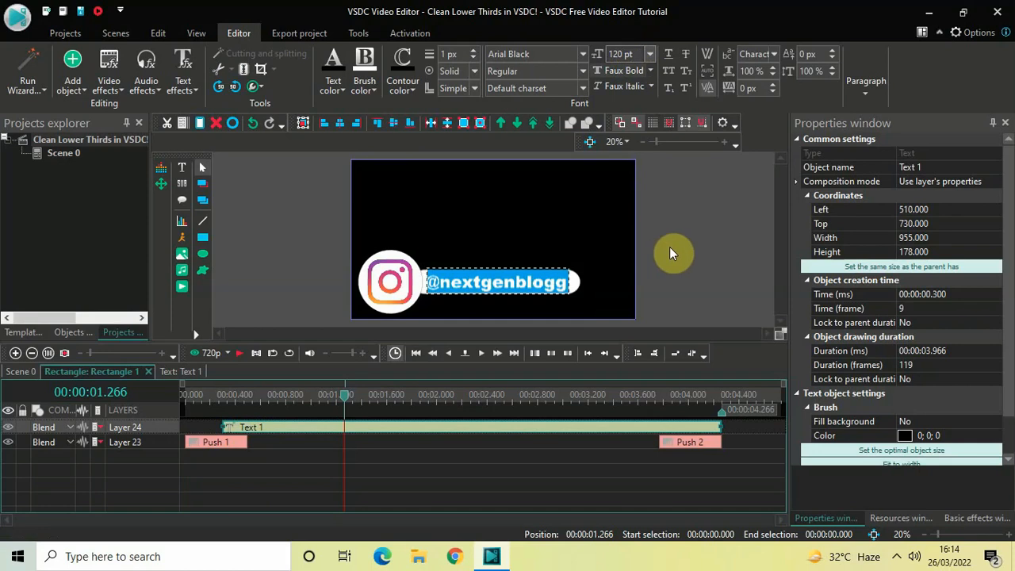
left_click(670, 249)
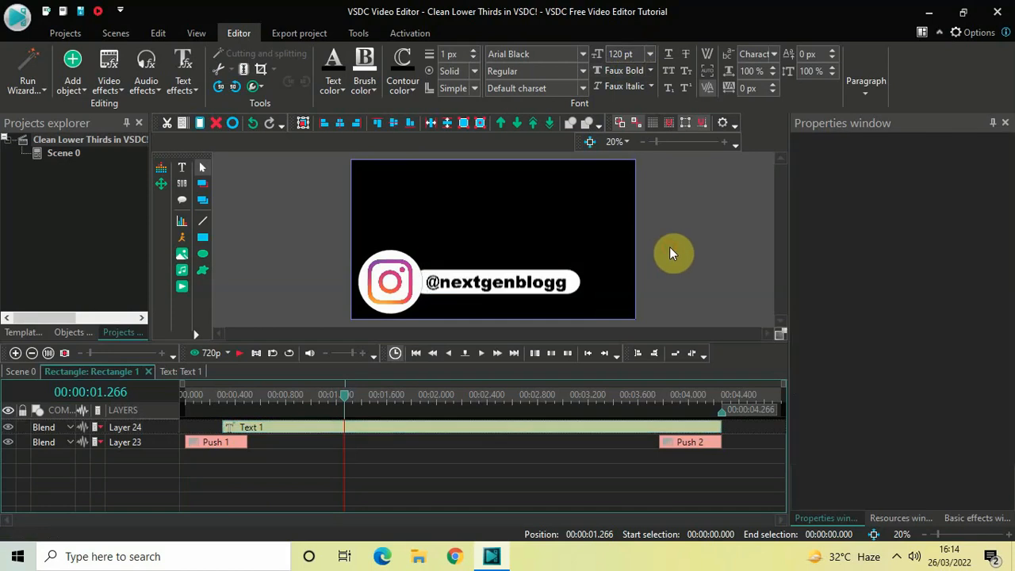
left_click(576, 280)
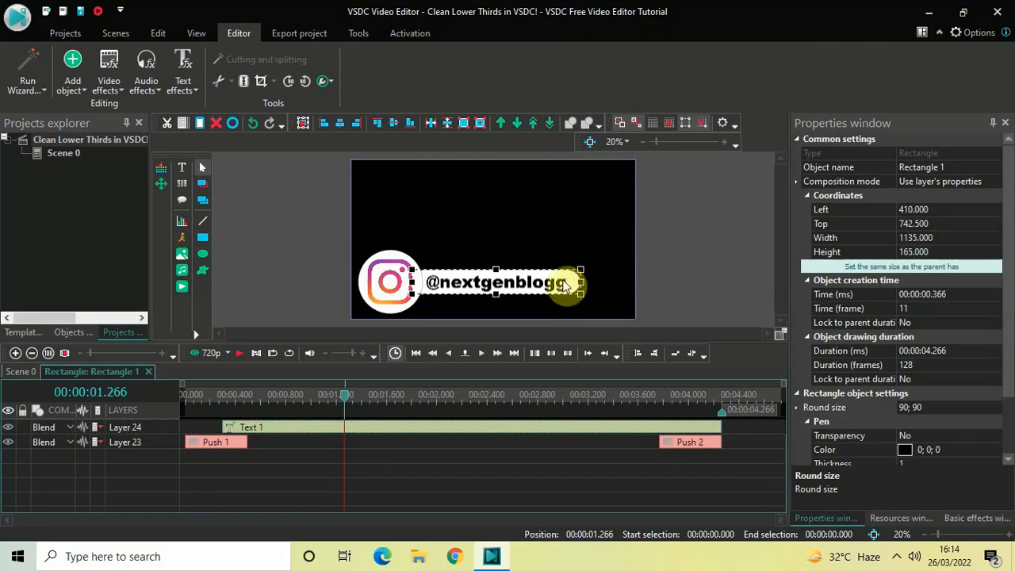
left_click(557, 283)
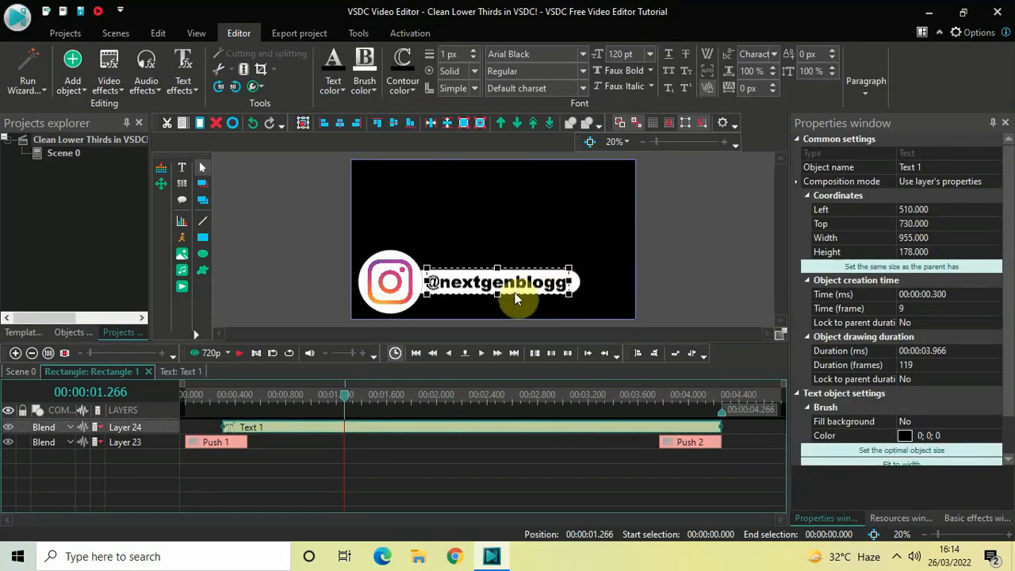
key("ctrl+a")
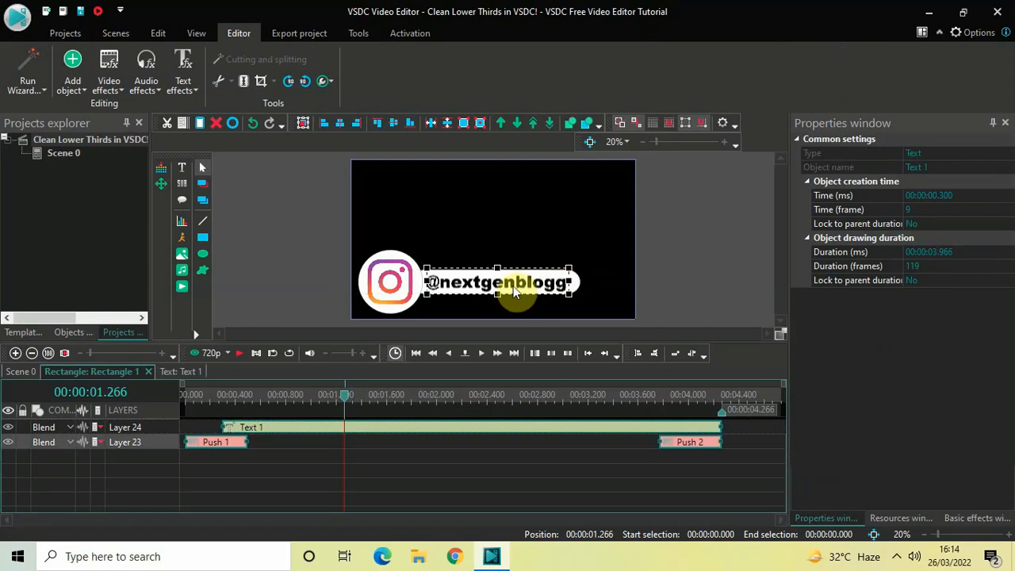
left_click(491, 461)
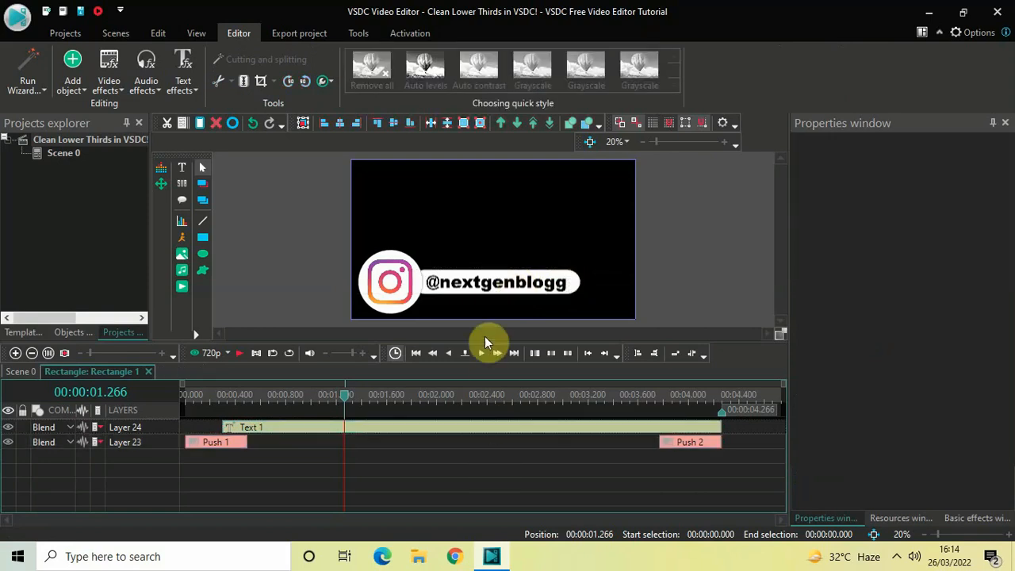
Set the font size of the whole handle text to 105 pt, trying 110 pt first
left_click(481, 279)
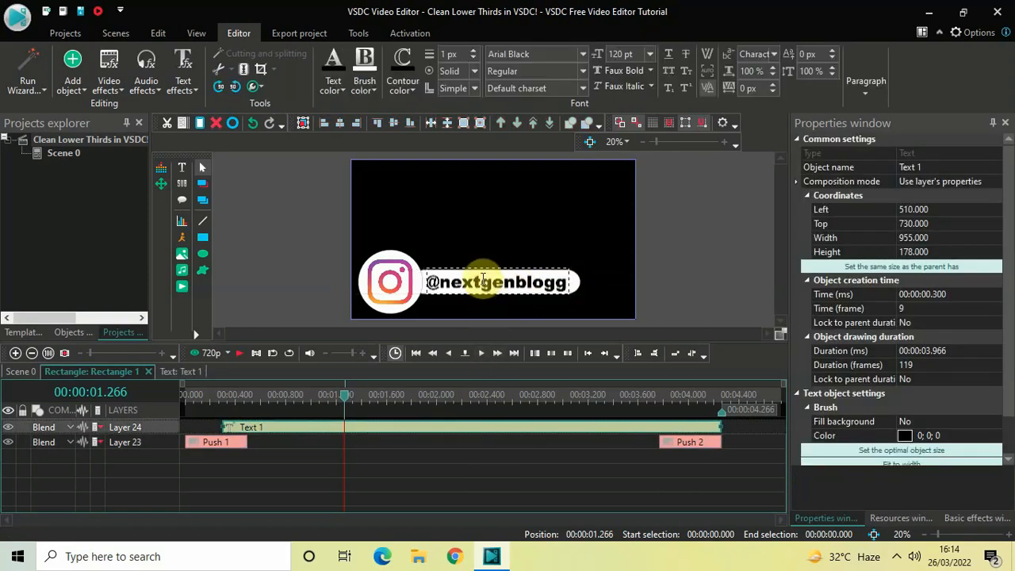
double_click(482, 279)
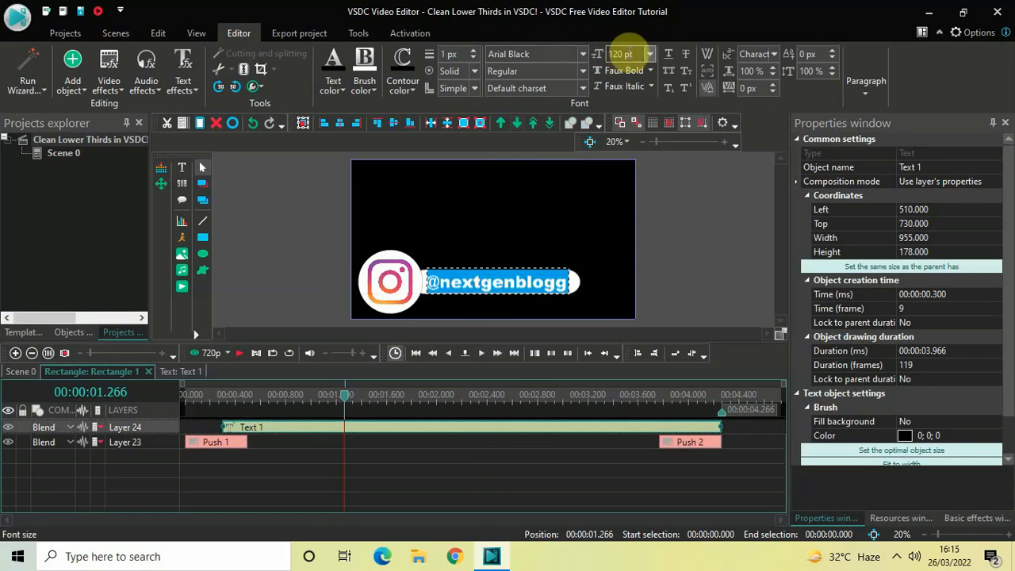
left_click(622, 54)
key("BackSpace")
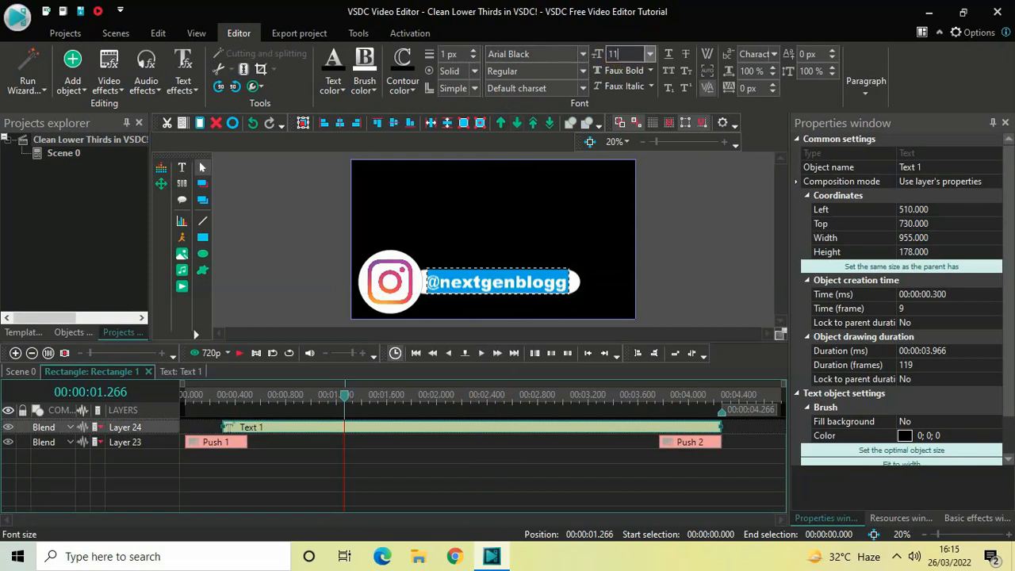
type("110")
key("Return")
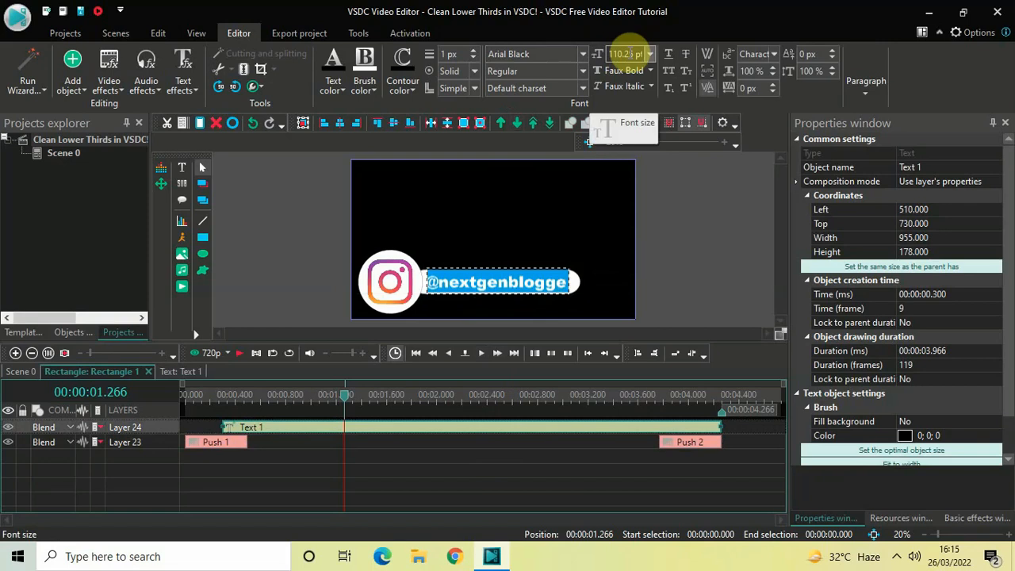
type("10")
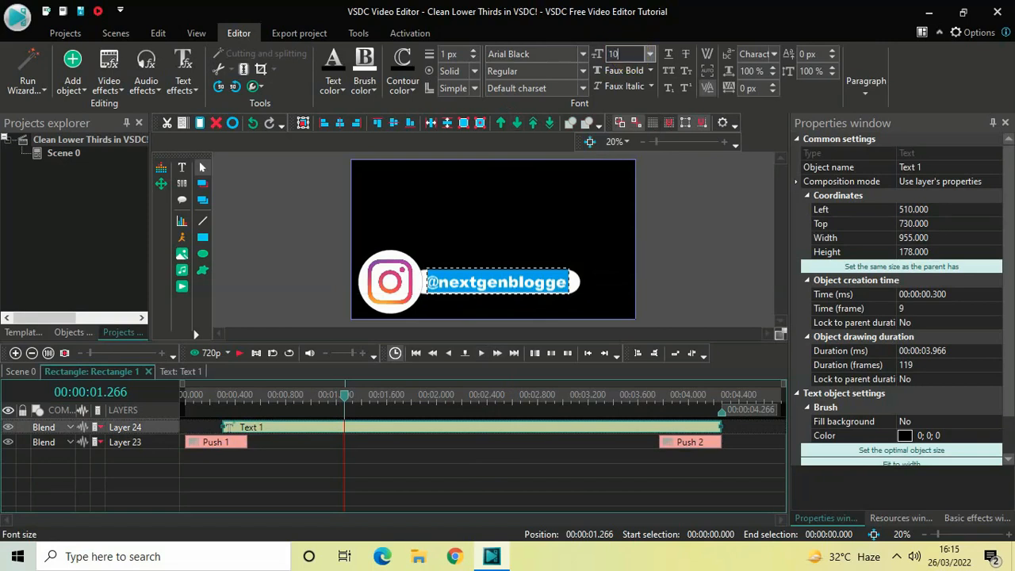
type("5")
key("Return")
left_click(676, 255)
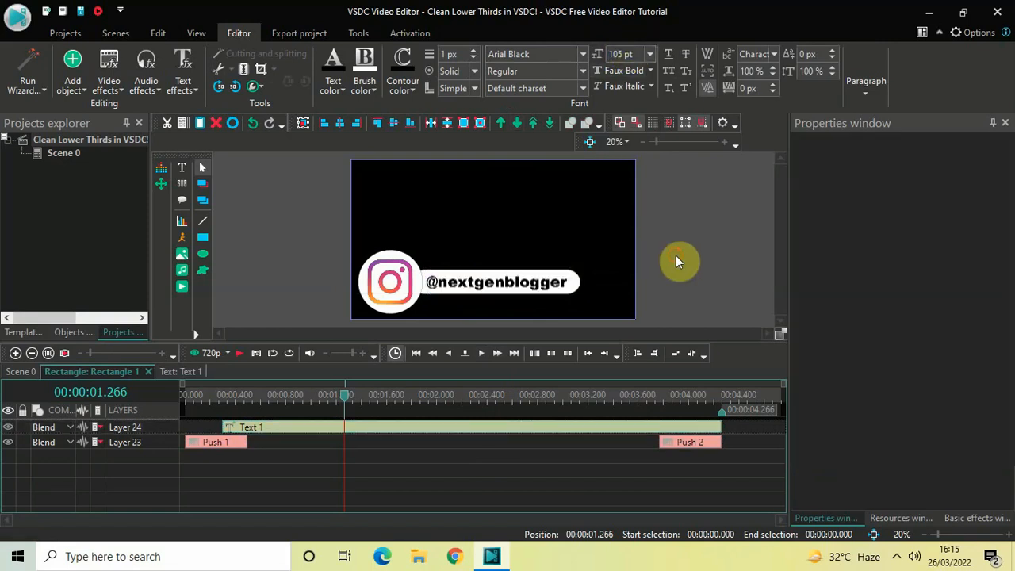
left_click(555, 281)
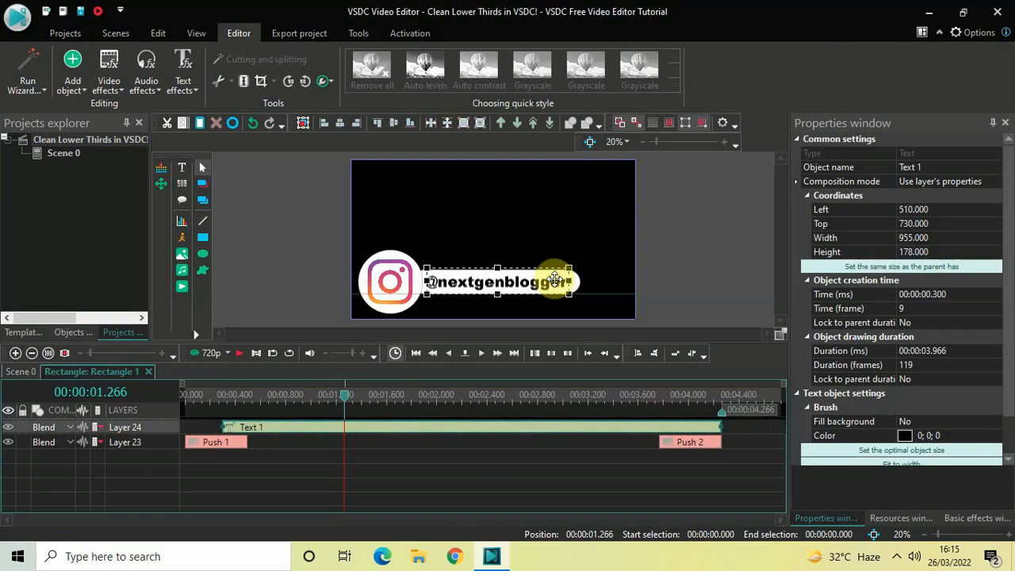
left_click(703, 277)
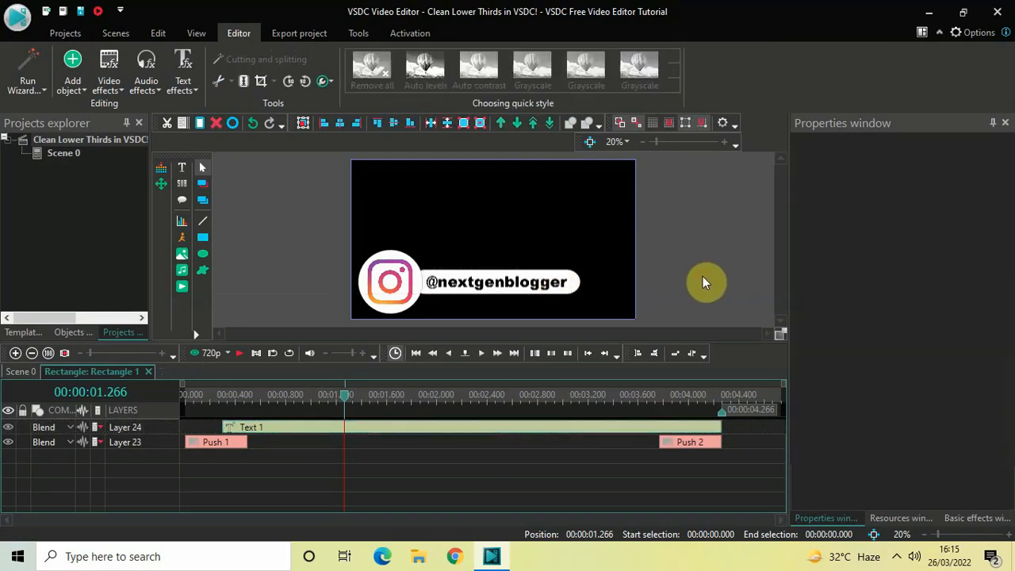
Shorten the handle text's drawing duration to 3.700 s from its end and preview the bar sliding out from the timeline start
left_click(590, 431)
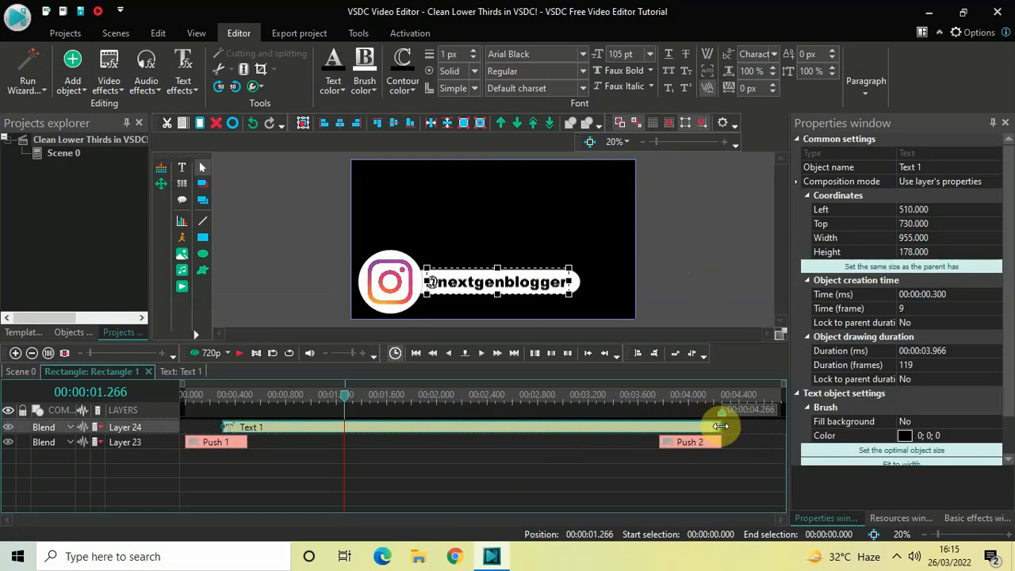
left_click_drag(716, 427, 689, 427)
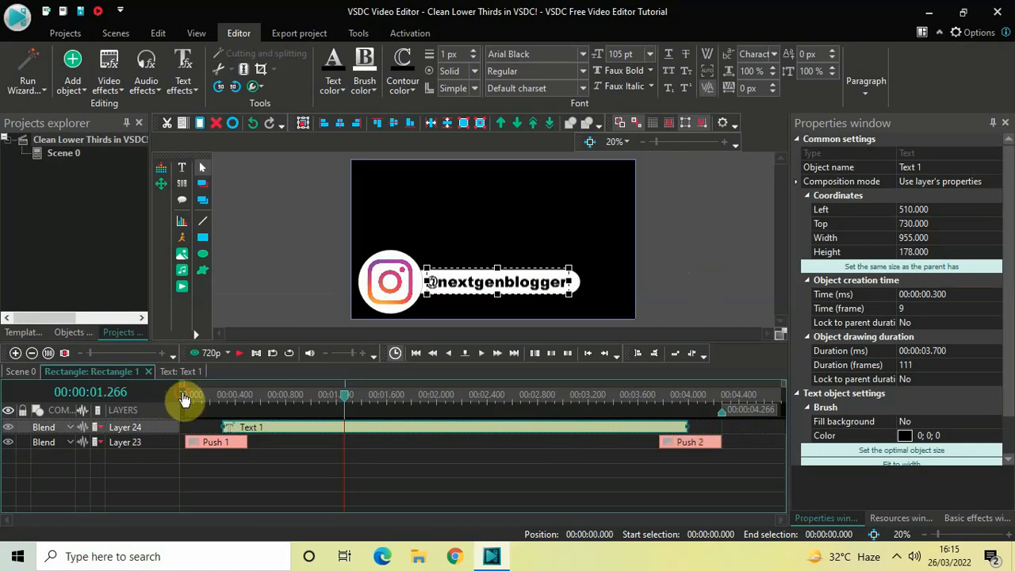
left_click(182, 396)
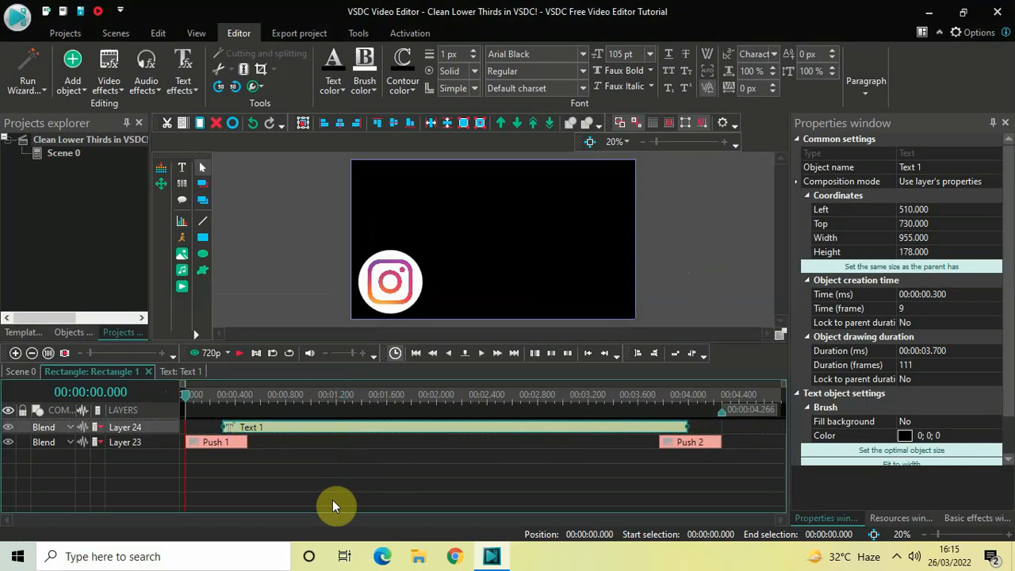
key("space")
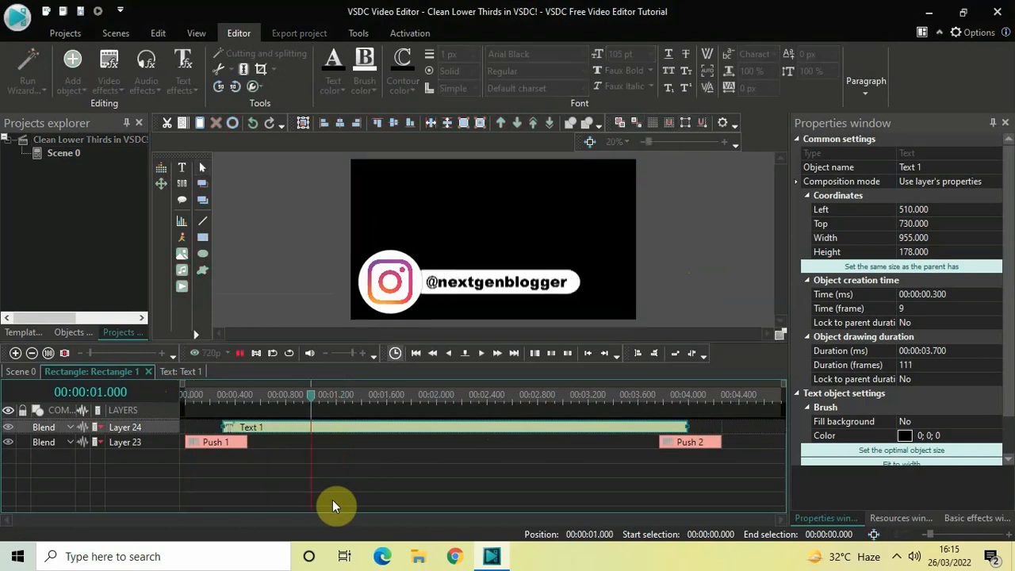
key("space")
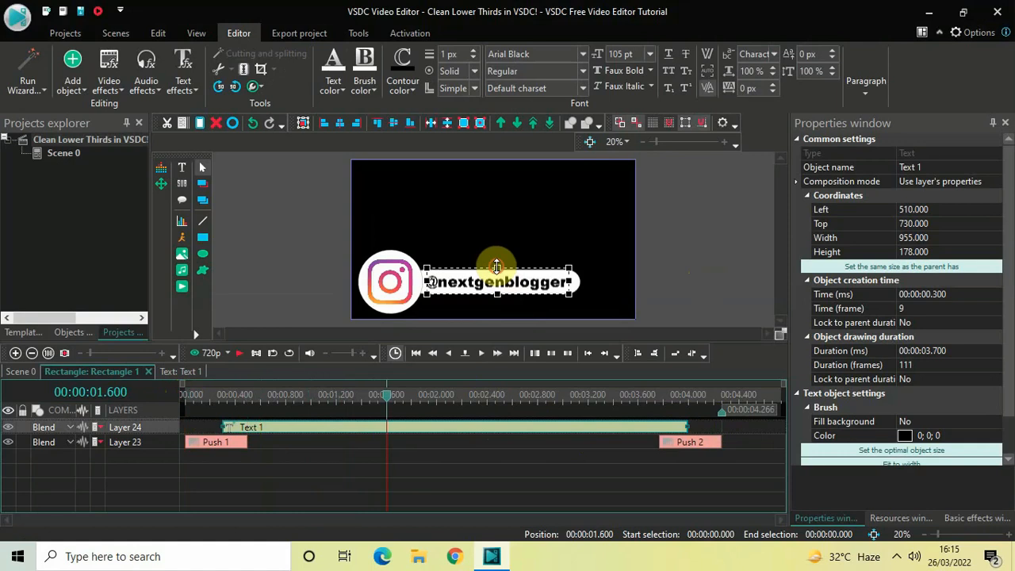
Extend the handle text box upward to a height of about 188 px, with its top at 720
left_click_drag(497, 266, 497, 265)
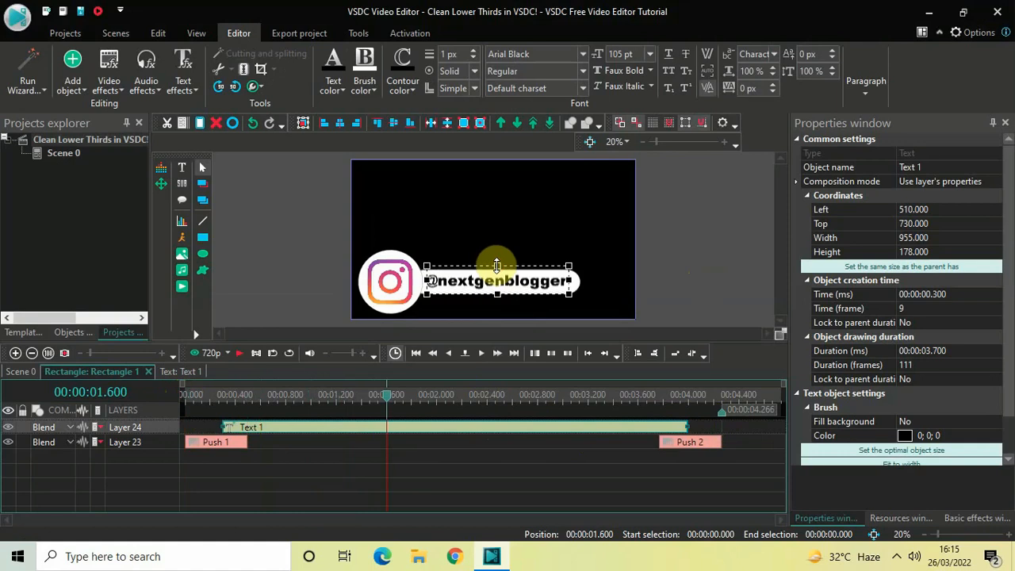
left_click(719, 258)
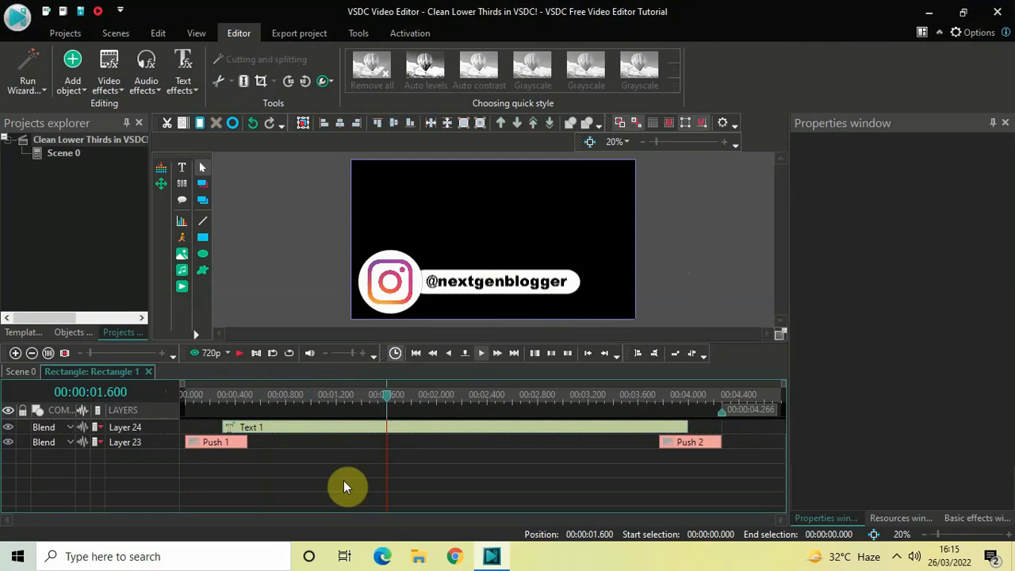
Open the handle text's own timeline, add a Push transition positioned to the end of the scene, and select it
left_click(328, 435)
double_click(327, 435)
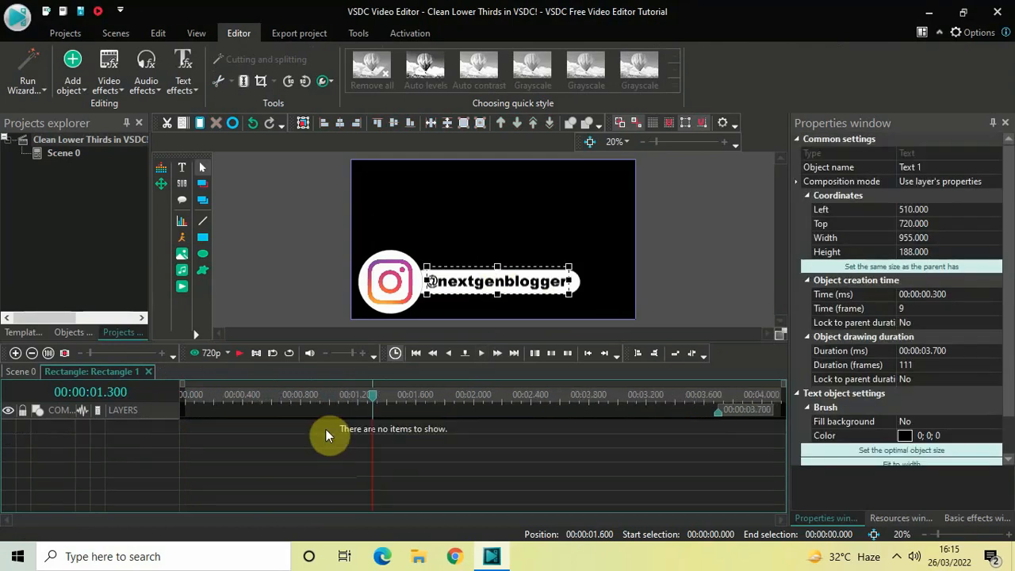
mouse_move(362, 400)
left_mouse_down()
mouse_move(243, 410)
mouse_move(145, 399)
mouse_move(144, 389)
left_mouse_up()
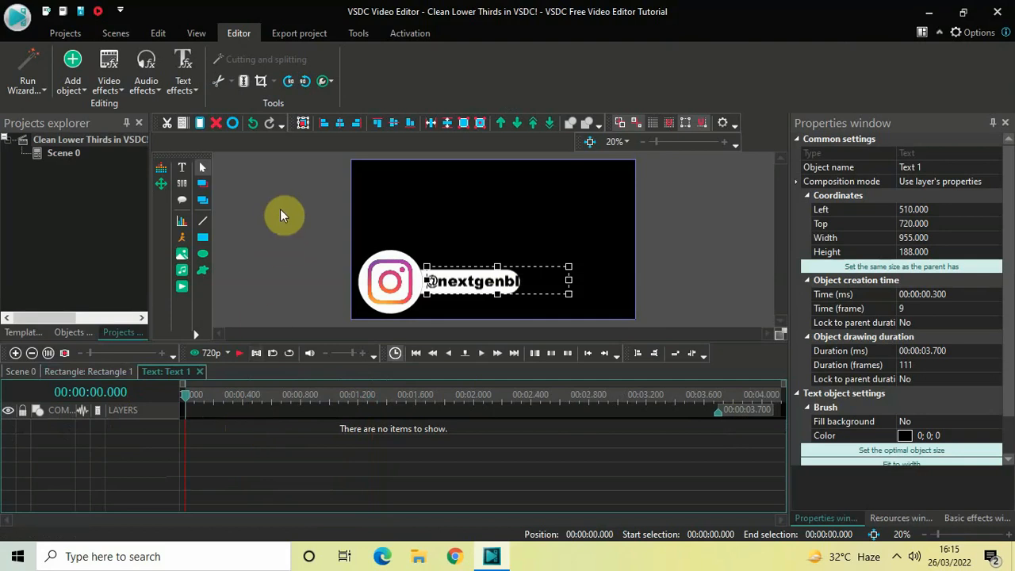
left_click(104, 84)
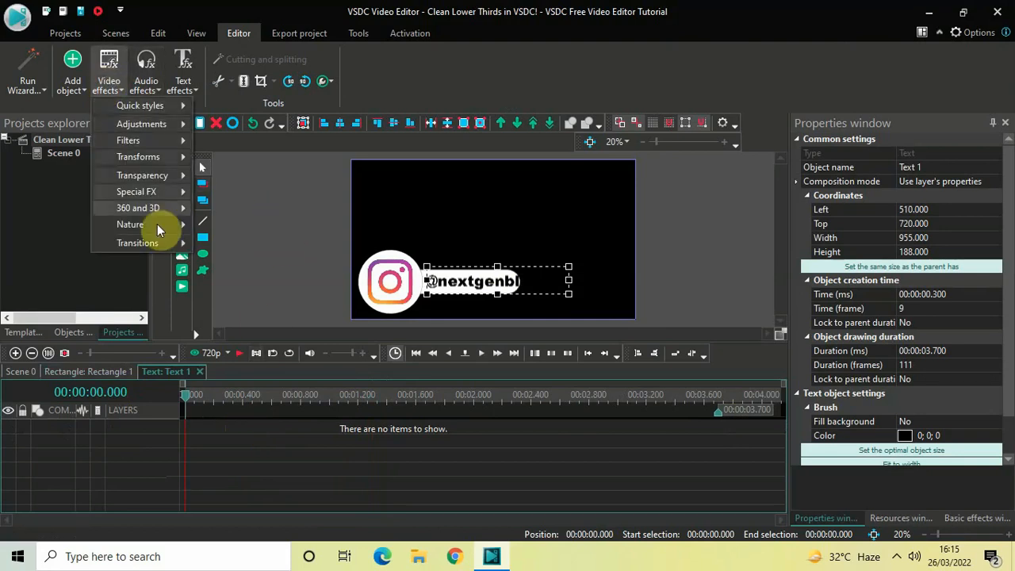
mouse_move(163, 246)
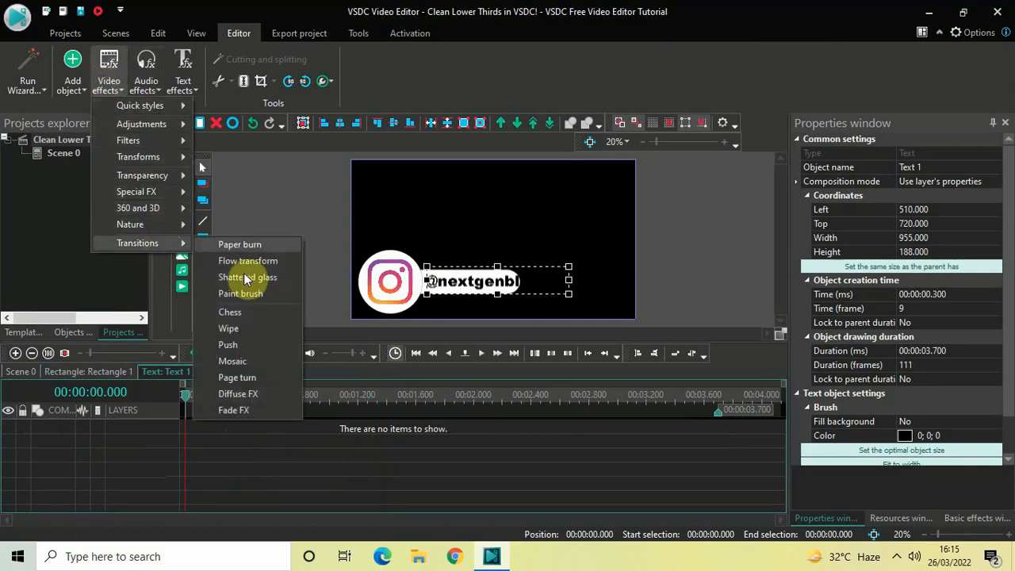
left_click(256, 343)
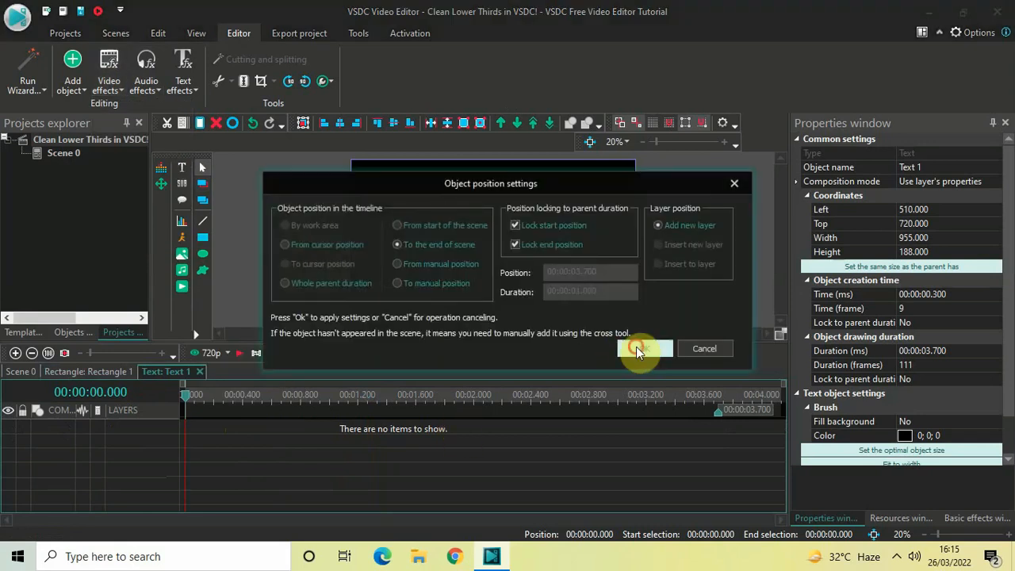
left_click(636, 346)
left_click(637, 424)
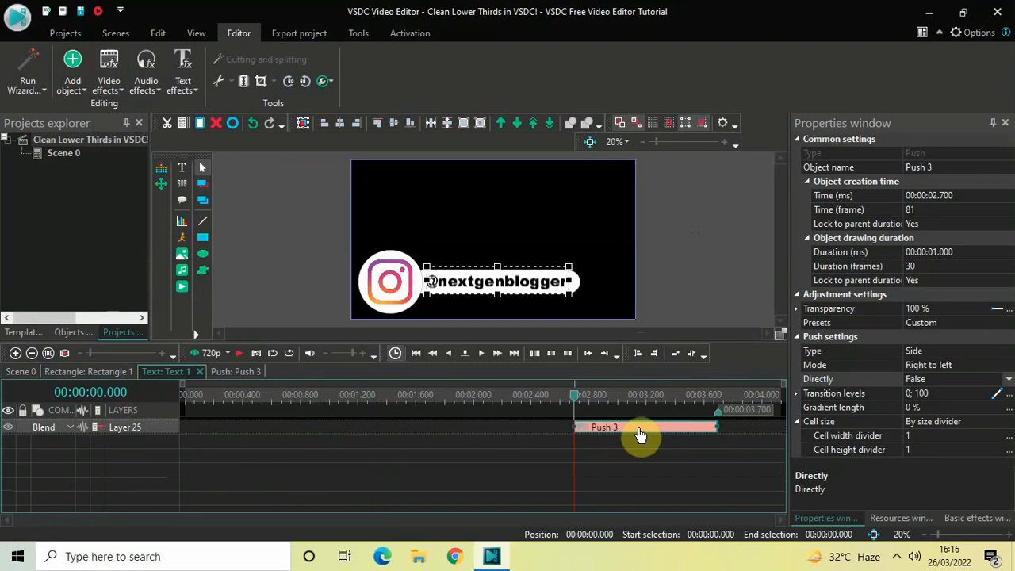
Set the handle text's Push transition duration to 0.500 s and move it to the start of the text's timeline
left_click(848, 253)
left_click(958, 250)
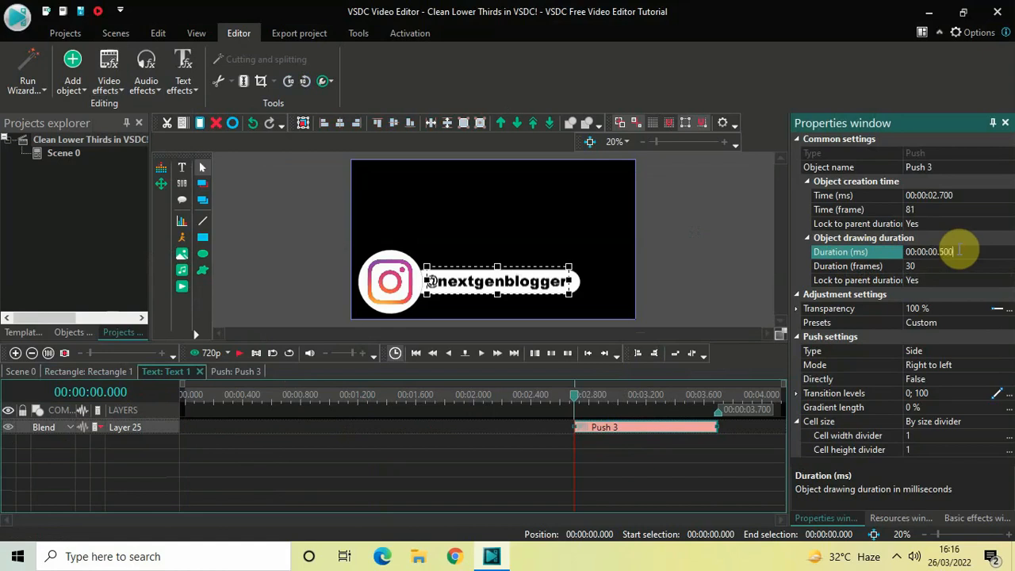
key("Return")
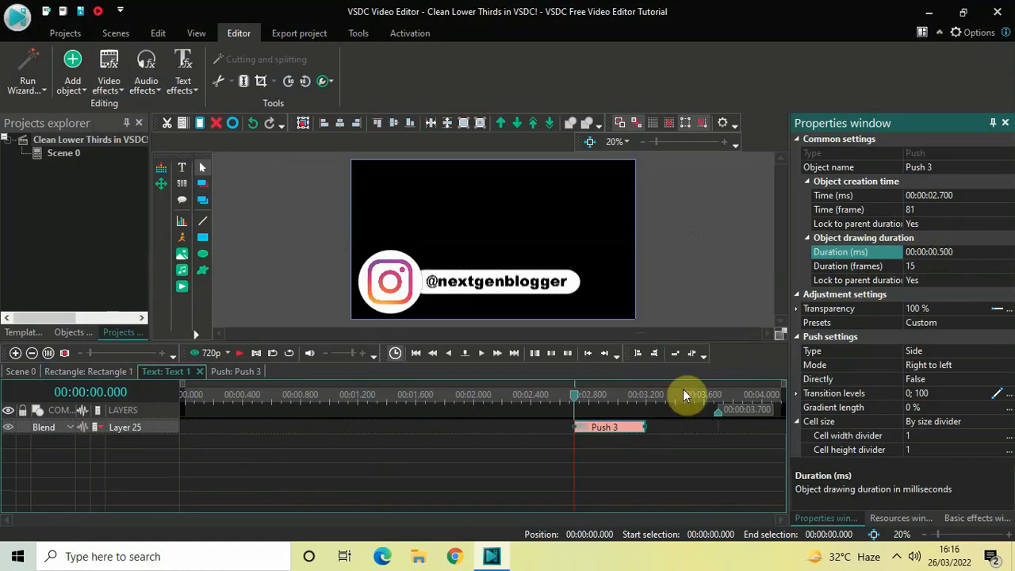
left_click_drag(613, 433, 185, 396)
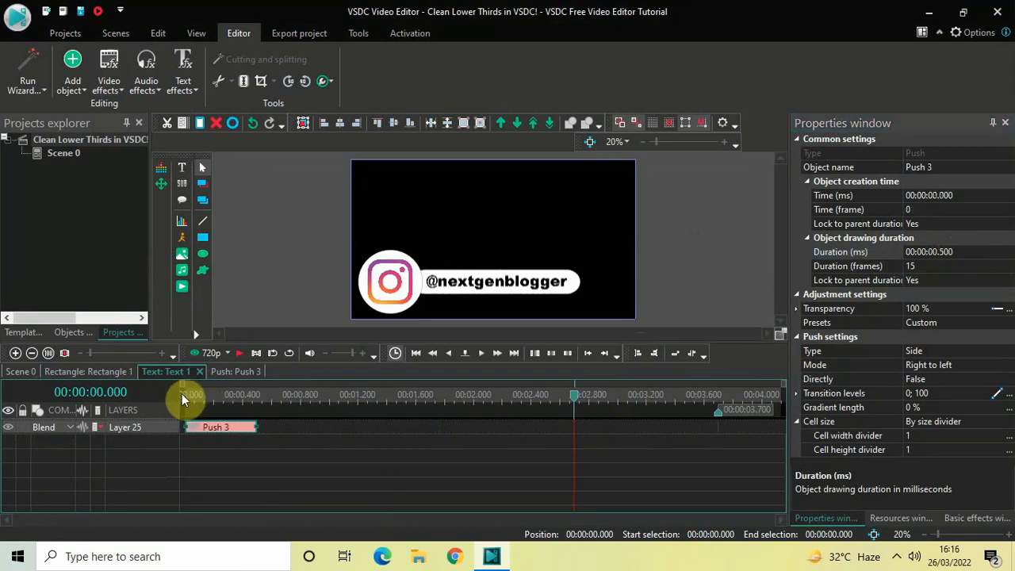
left_click(185, 397)
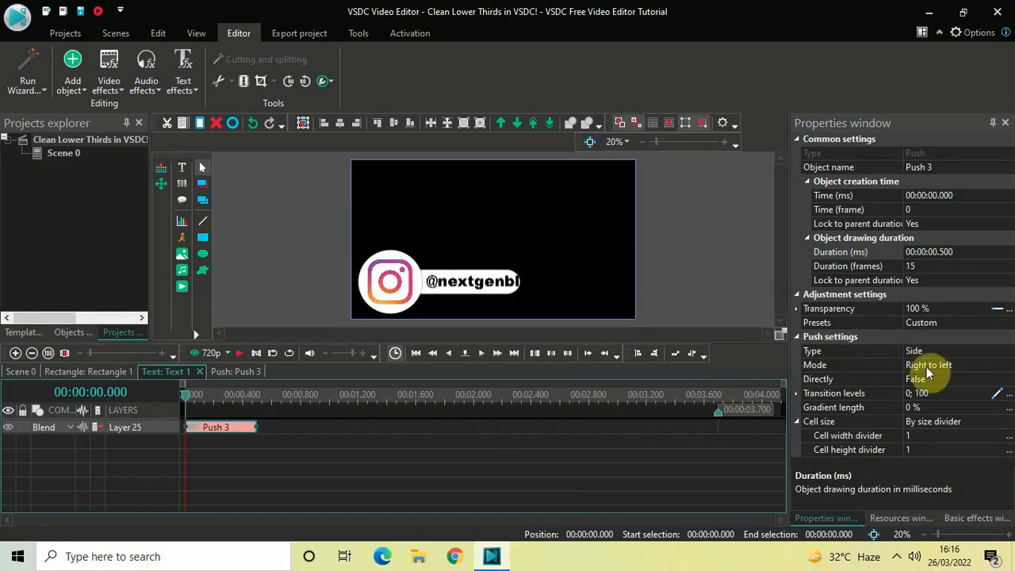
Set the opening Push transition's Directly option to True and preview the handle text sliding in
left_click(867, 378)
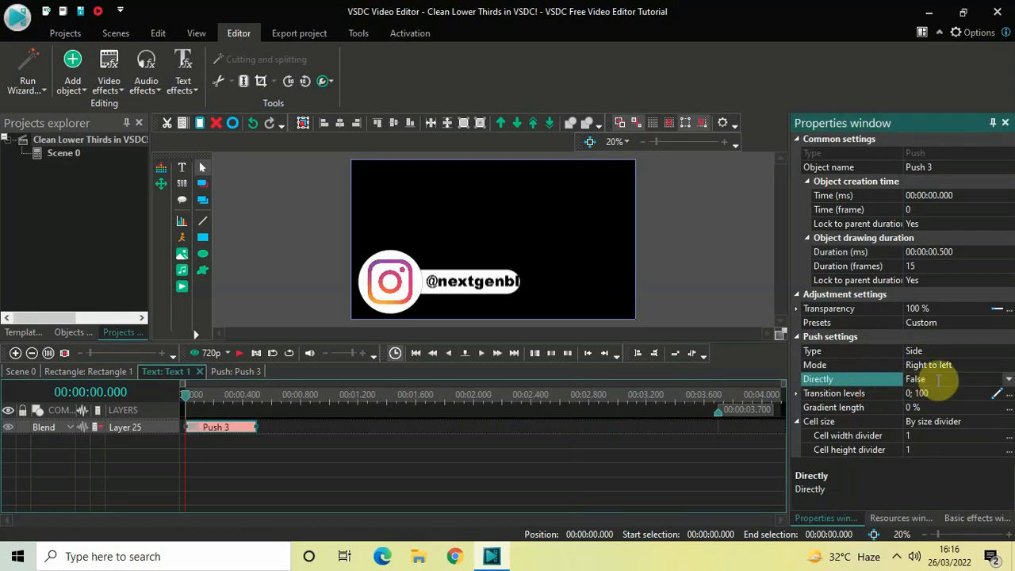
double_click(938, 380)
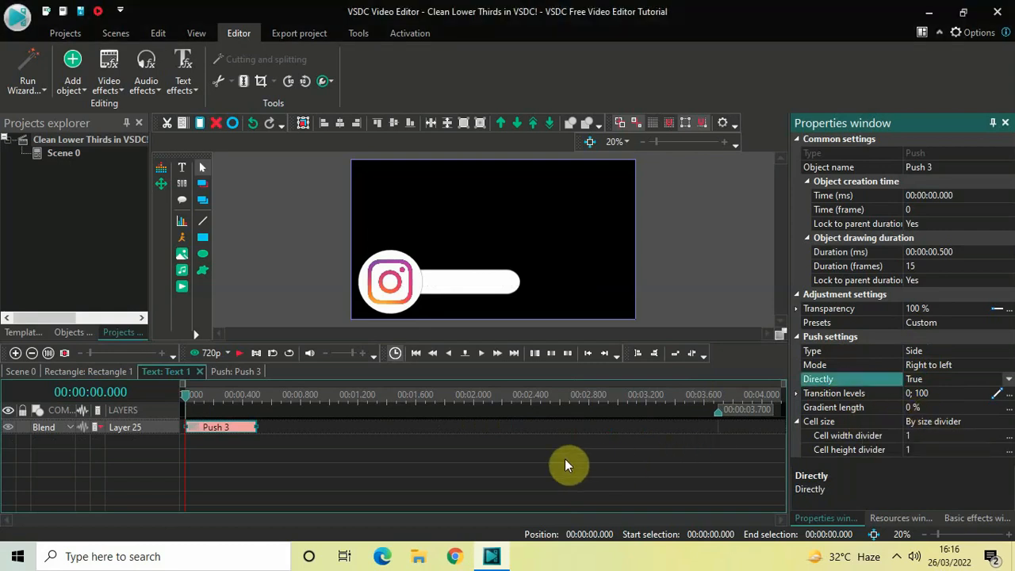
key("space")
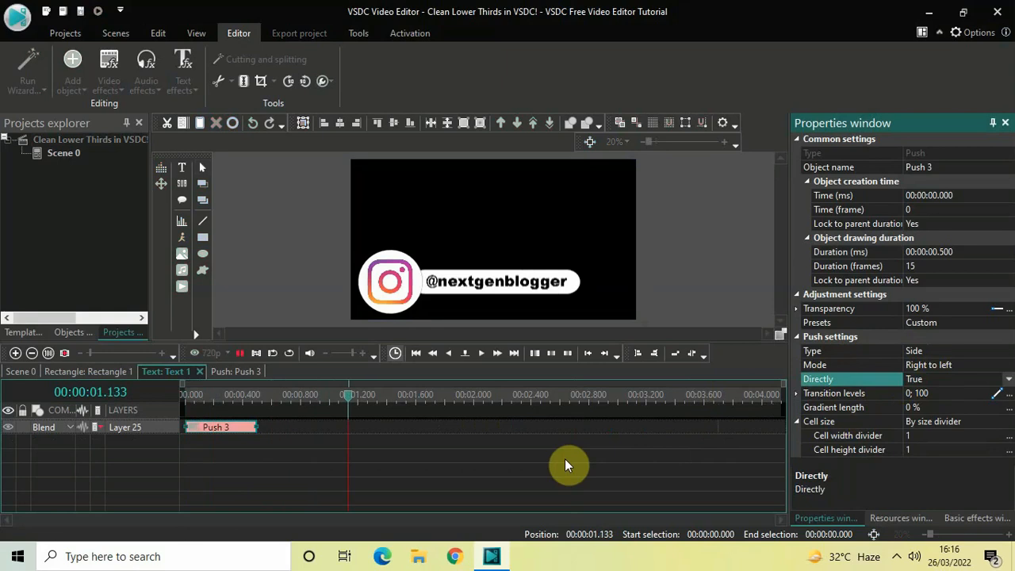
key("space")
Duplicate the Push transition, move the copy to 3.200 s at the end of the text's timeline, and open its Directly setting
left_click(226, 435)
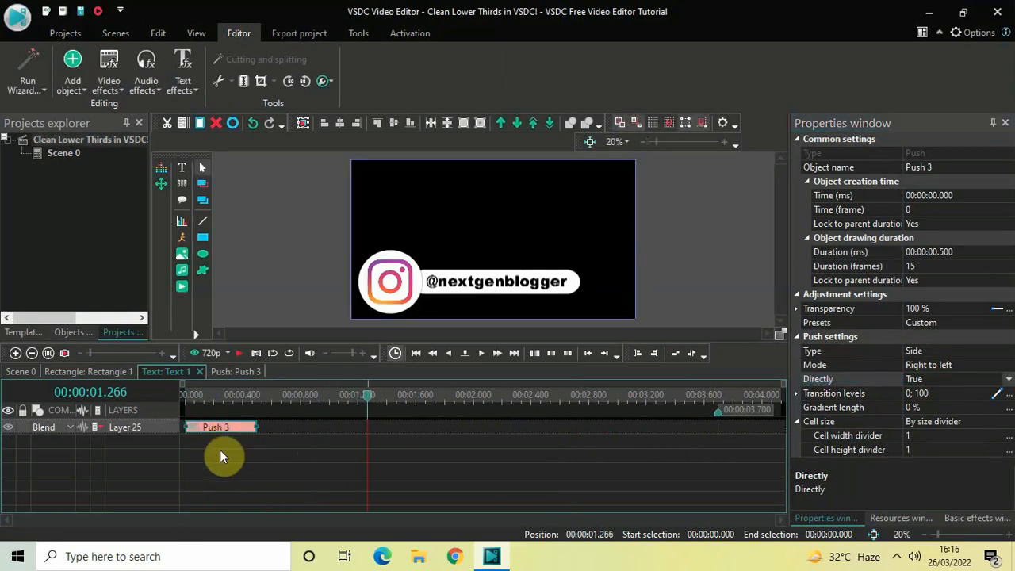
key("ctrl+v")
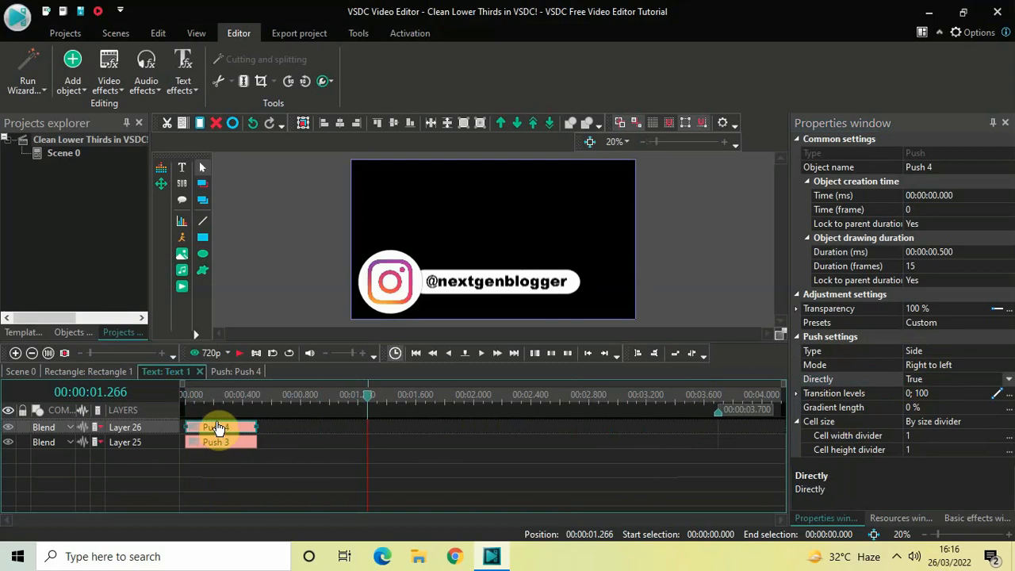
left_click_drag(216, 429, 675, 446)
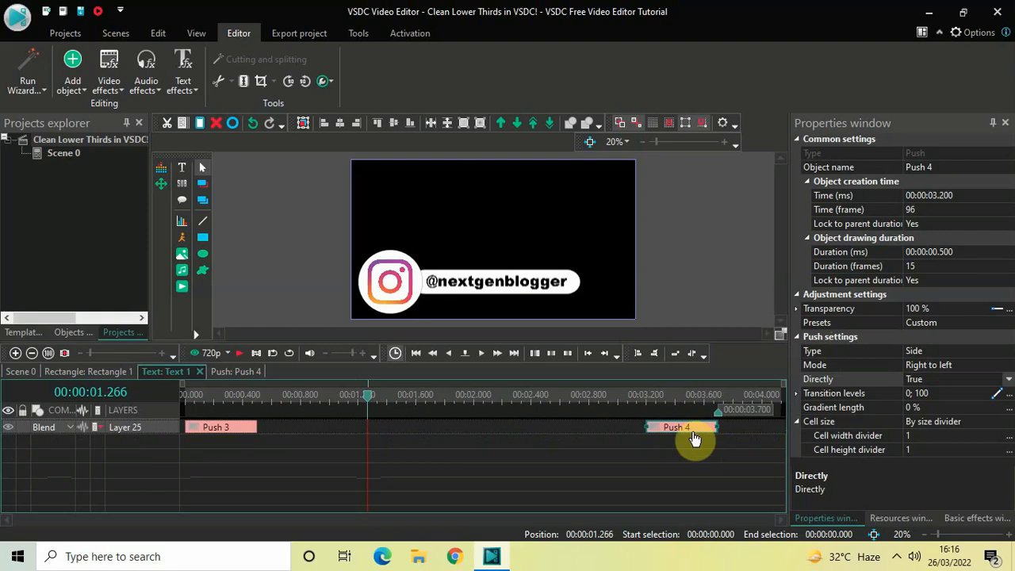
left_click(830, 379)
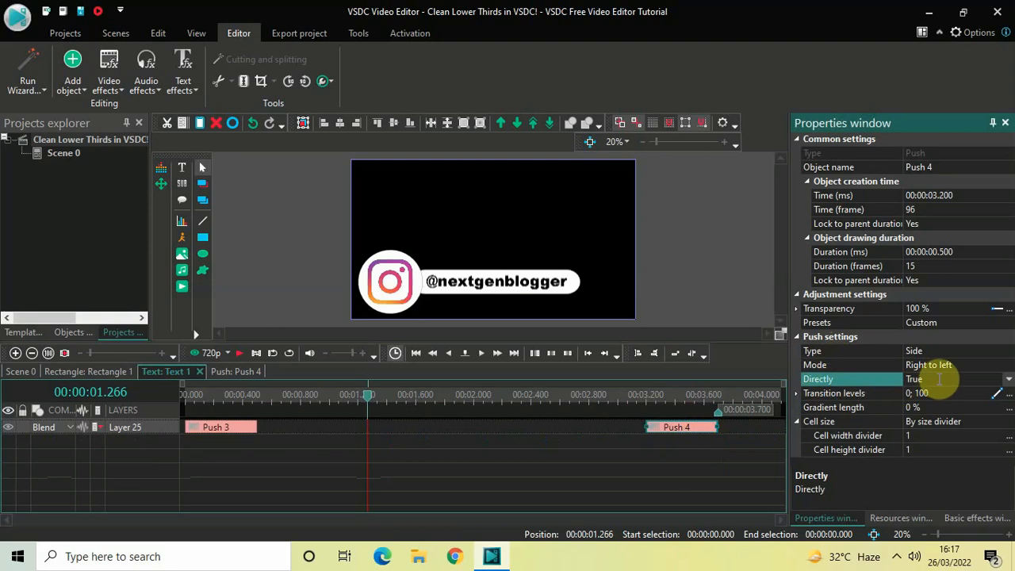
left_click(651, 471)
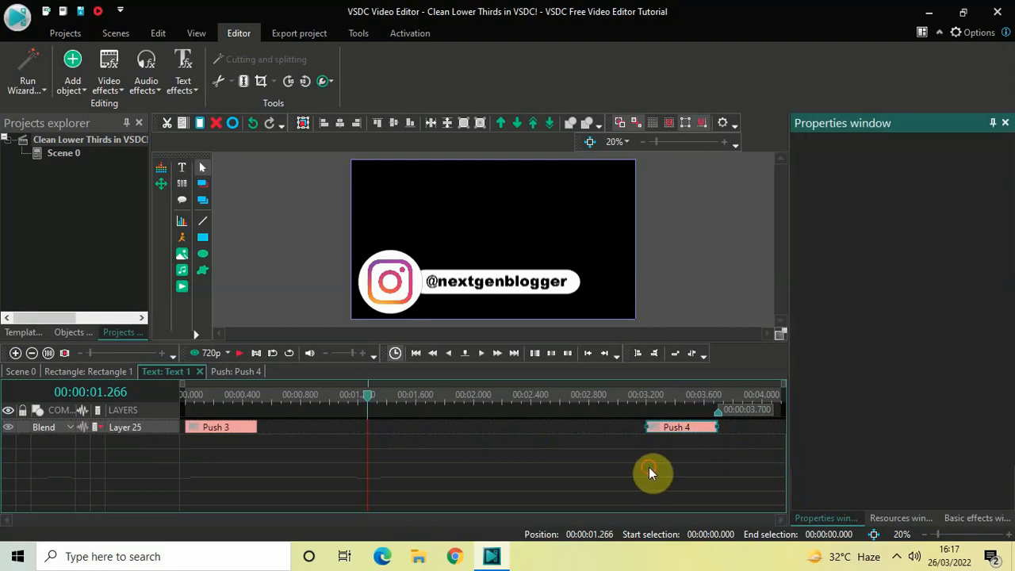
Return to the main scene timeline and play the complete lower third animation from the start twice
left_click(20, 371)
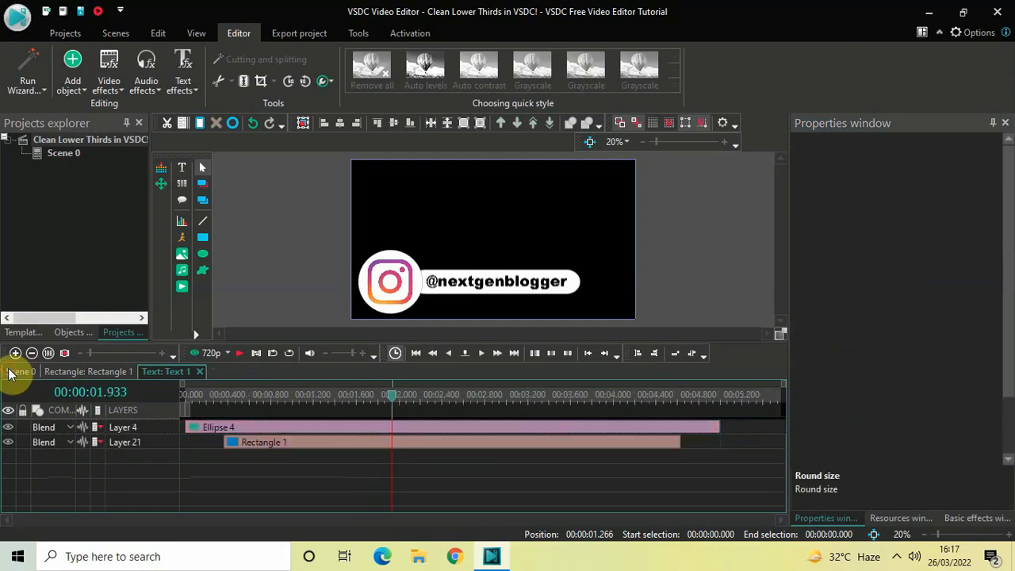
left_click(183, 394)
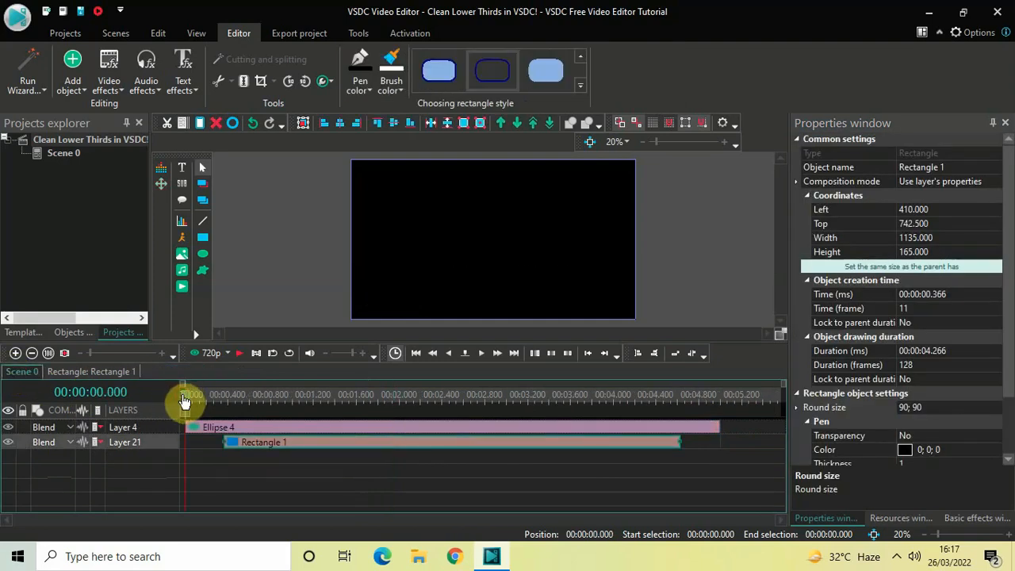
left_click(264, 495)
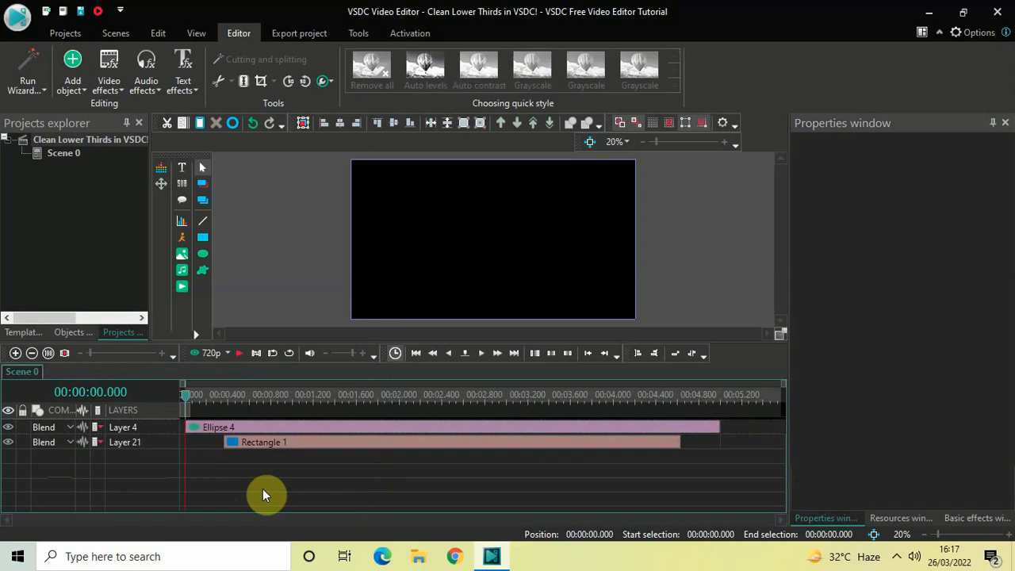
key("space")
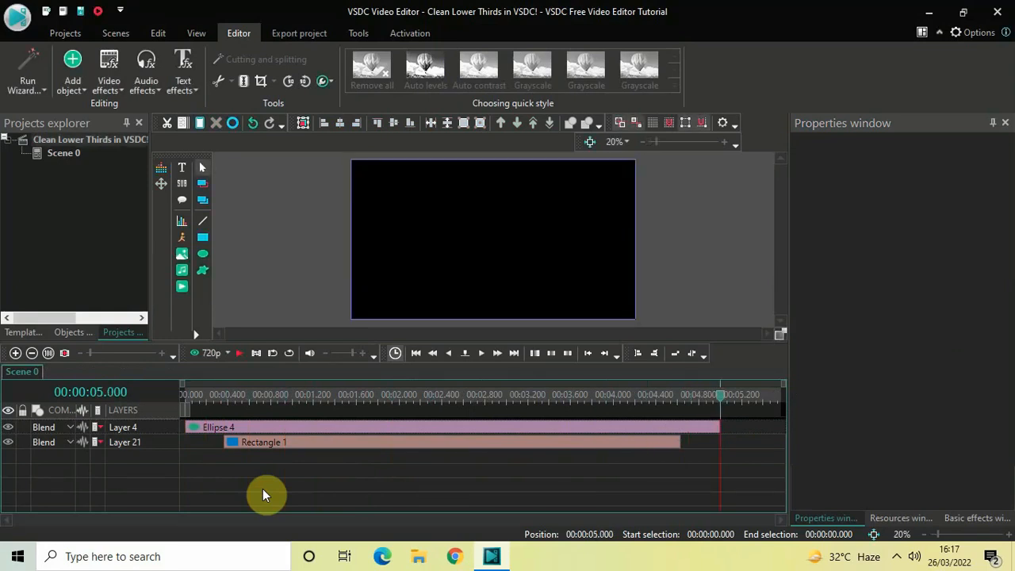
left_click(185, 396)
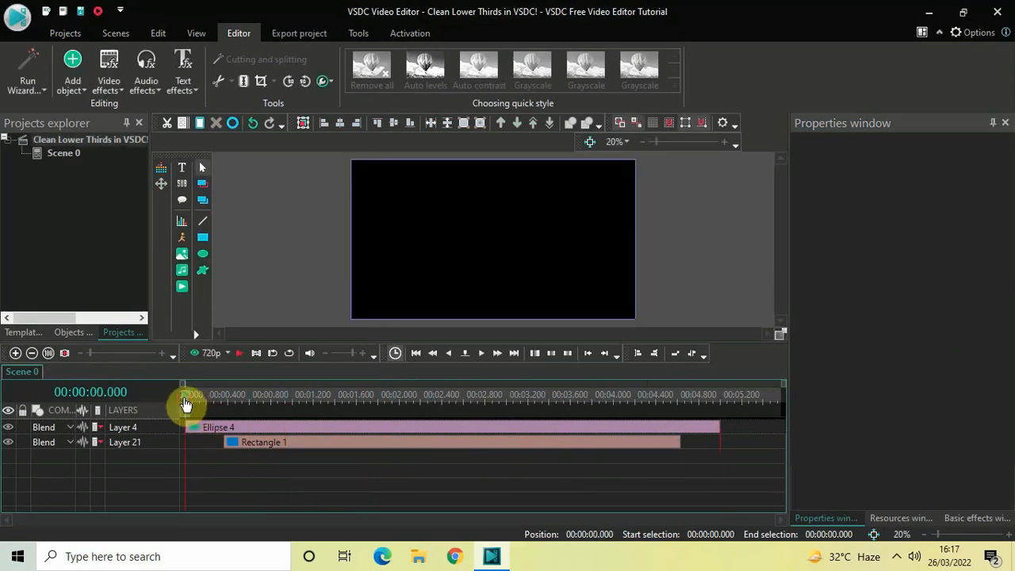
key("space")
Lower the preview quality to 360p and launch a preview of the scene from the start
left_click(184, 396)
left_click(228, 356)
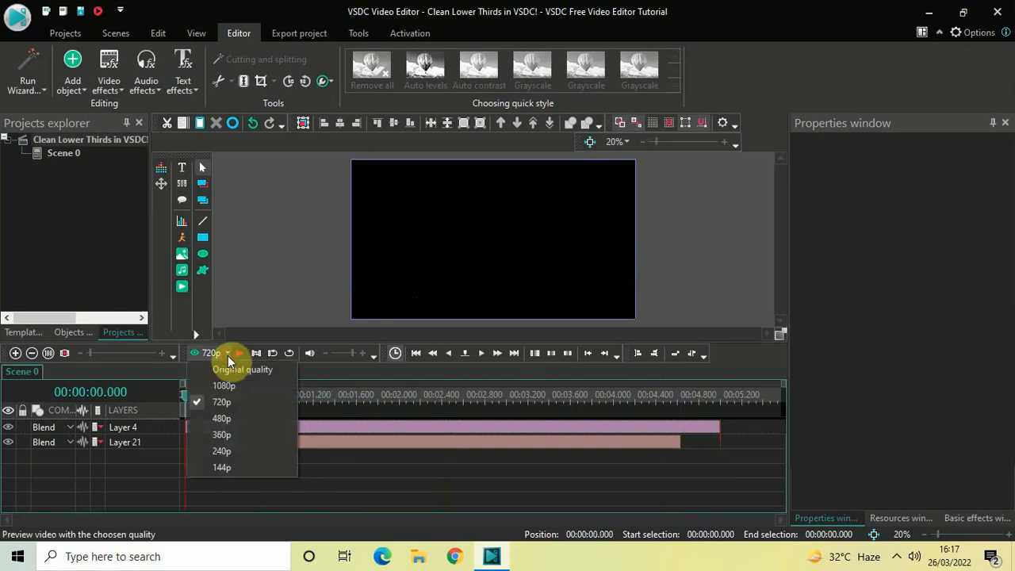
left_click(252, 437)
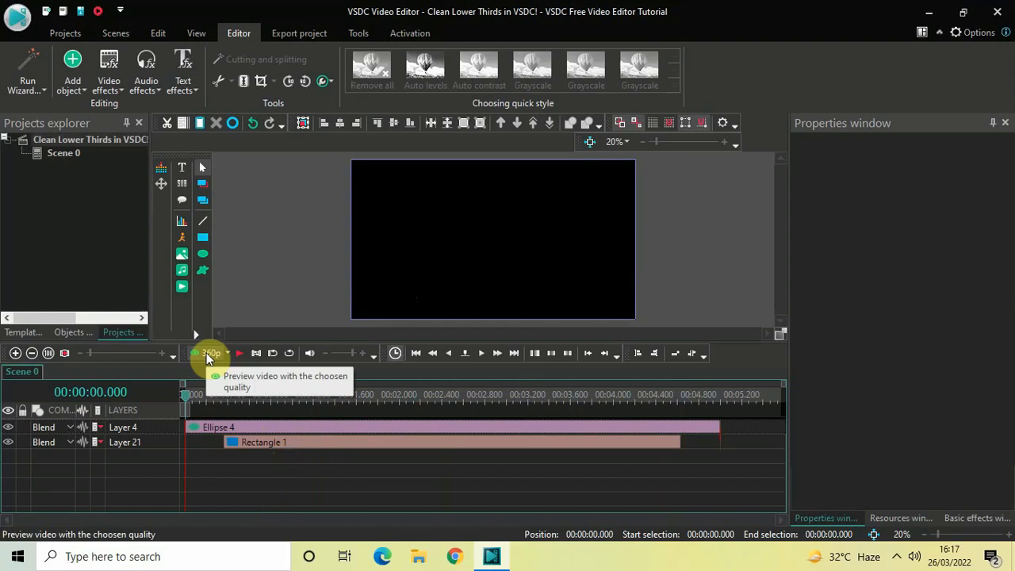
left_click(207, 353)
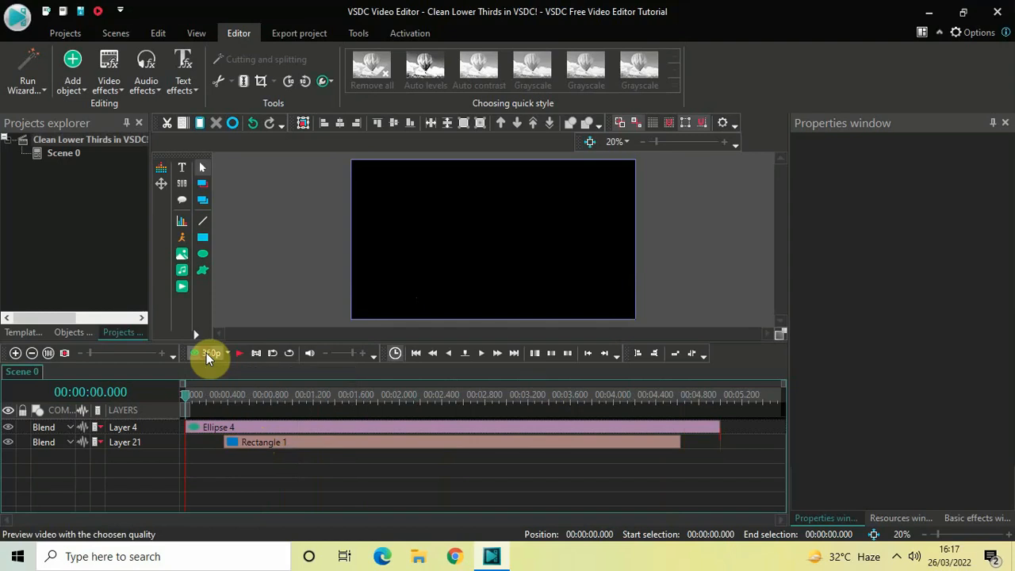